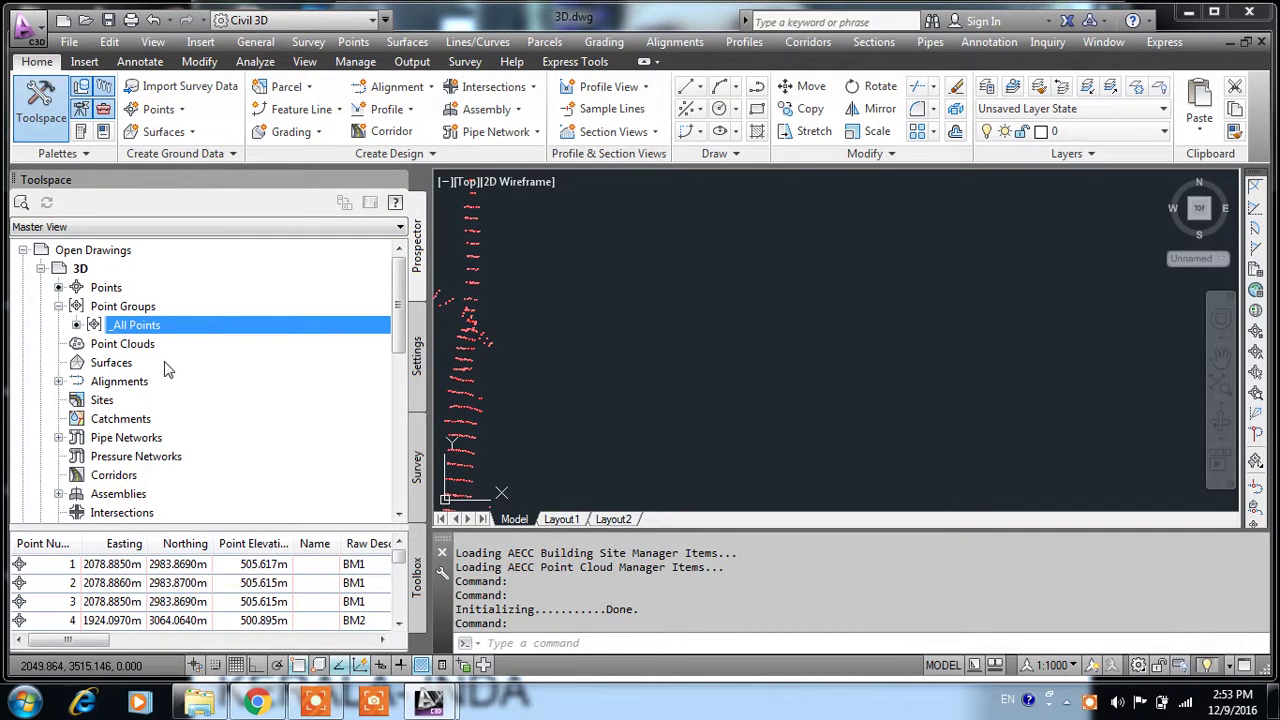
- Select the Point Groups collection in Prospector for the 3D.dwg drawing
{"action": "left_click", "coordinate": [118, 364]}
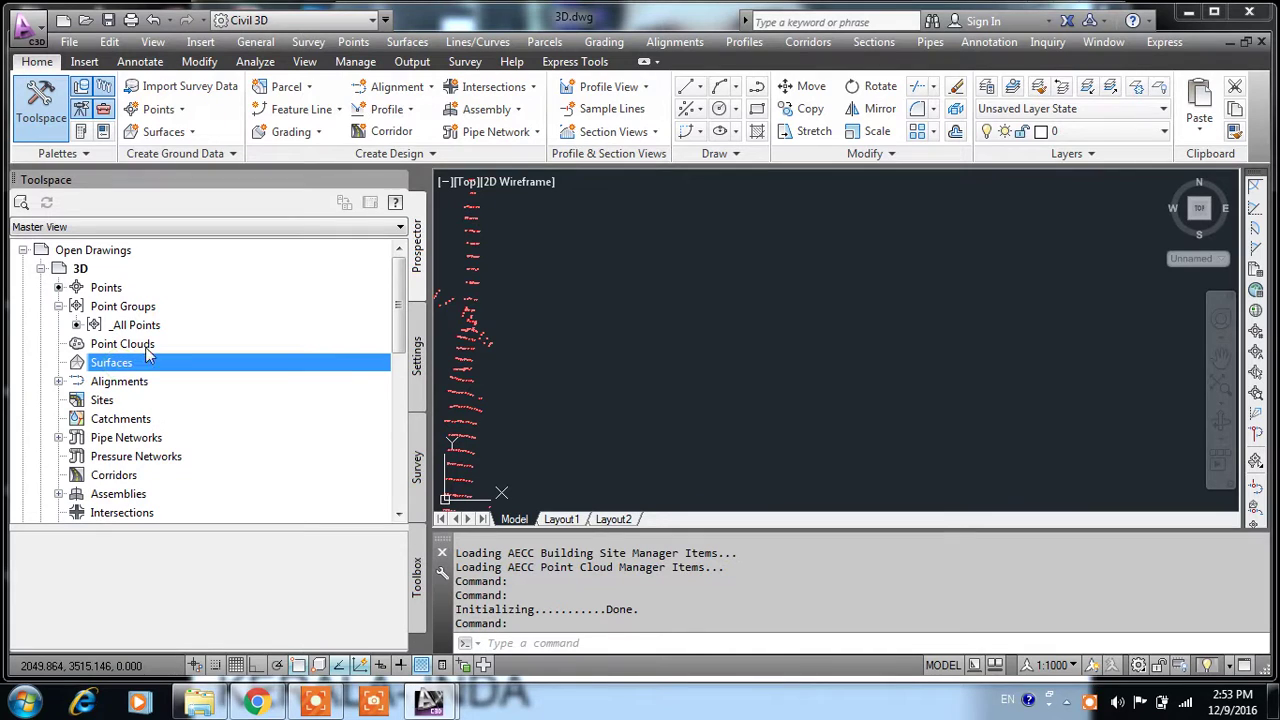
{"action": "left_click", "coordinate": [138, 310]}
- Start a new point group and name it A
{"action": "right_click", "coordinate": [160, 306]}
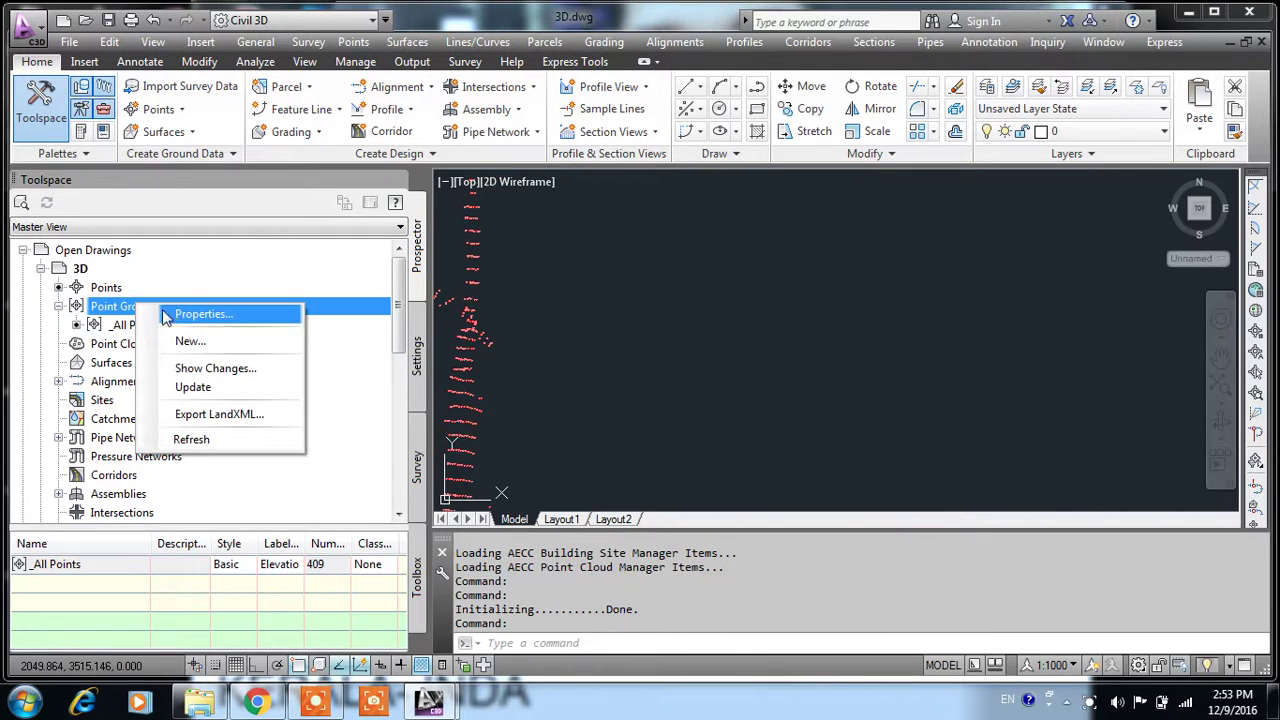
{"action": "left_click", "coordinate": [182, 341]}
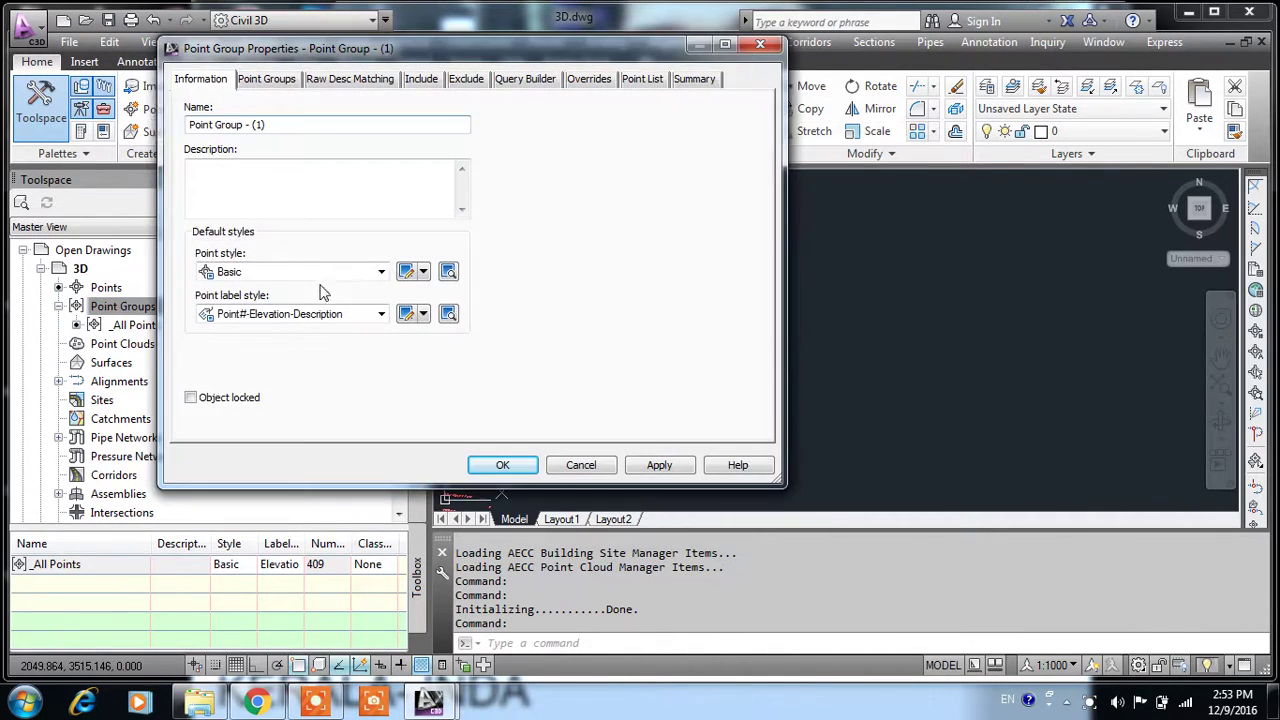
{"action": "double_click", "coordinate": [285, 125]}
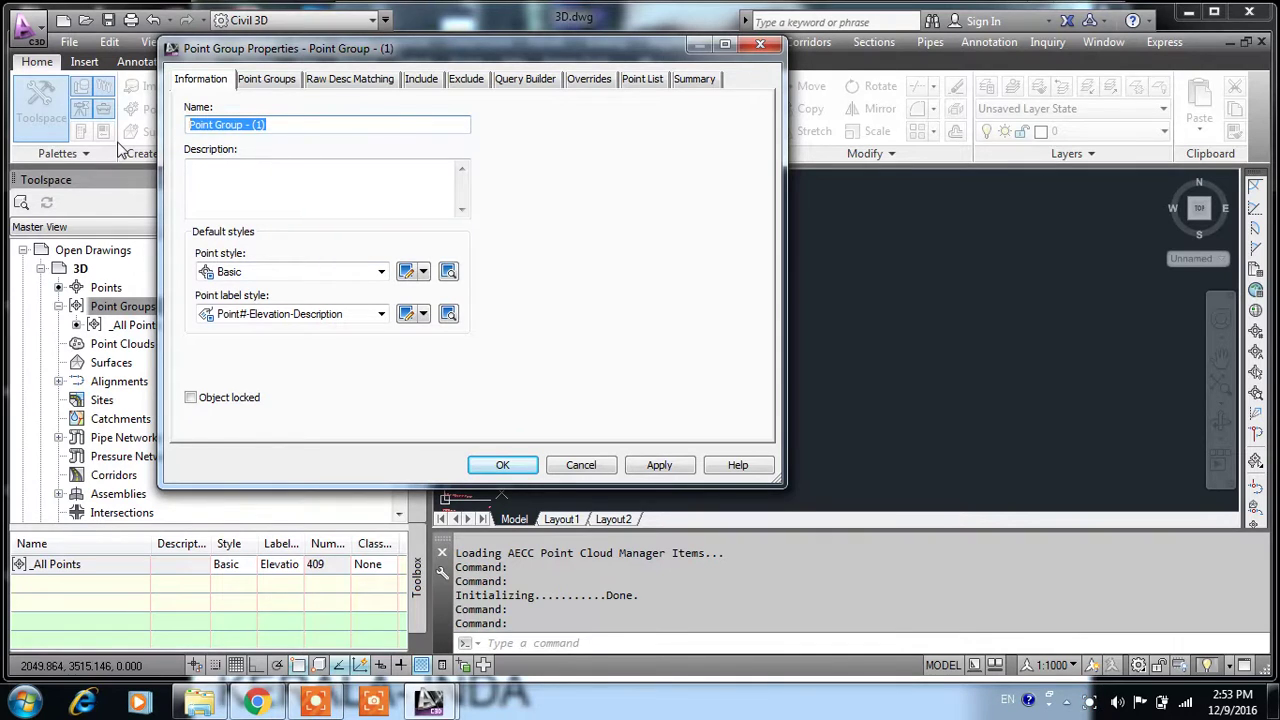
{"action": "type", "text": "A"}
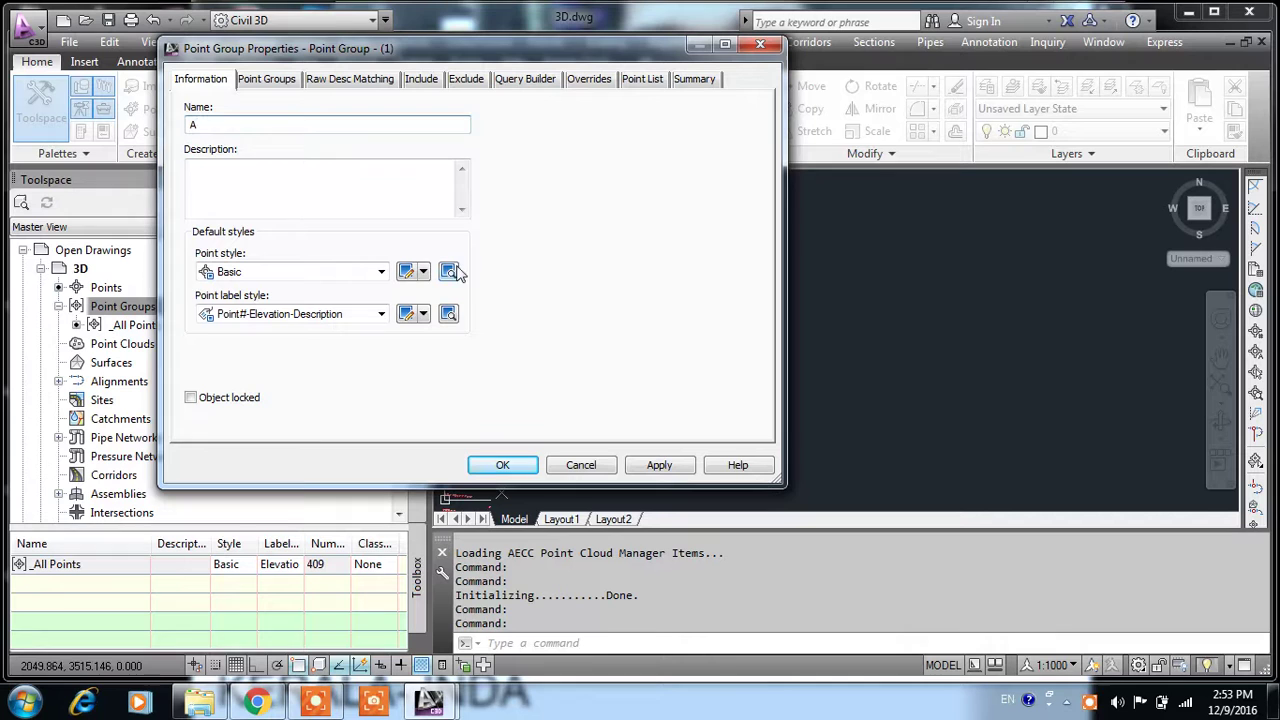
- Review the Basic point style, then open the Point#-Elevation-Description label style for editing
{"action": "left_click", "coordinate": [406, 272]}
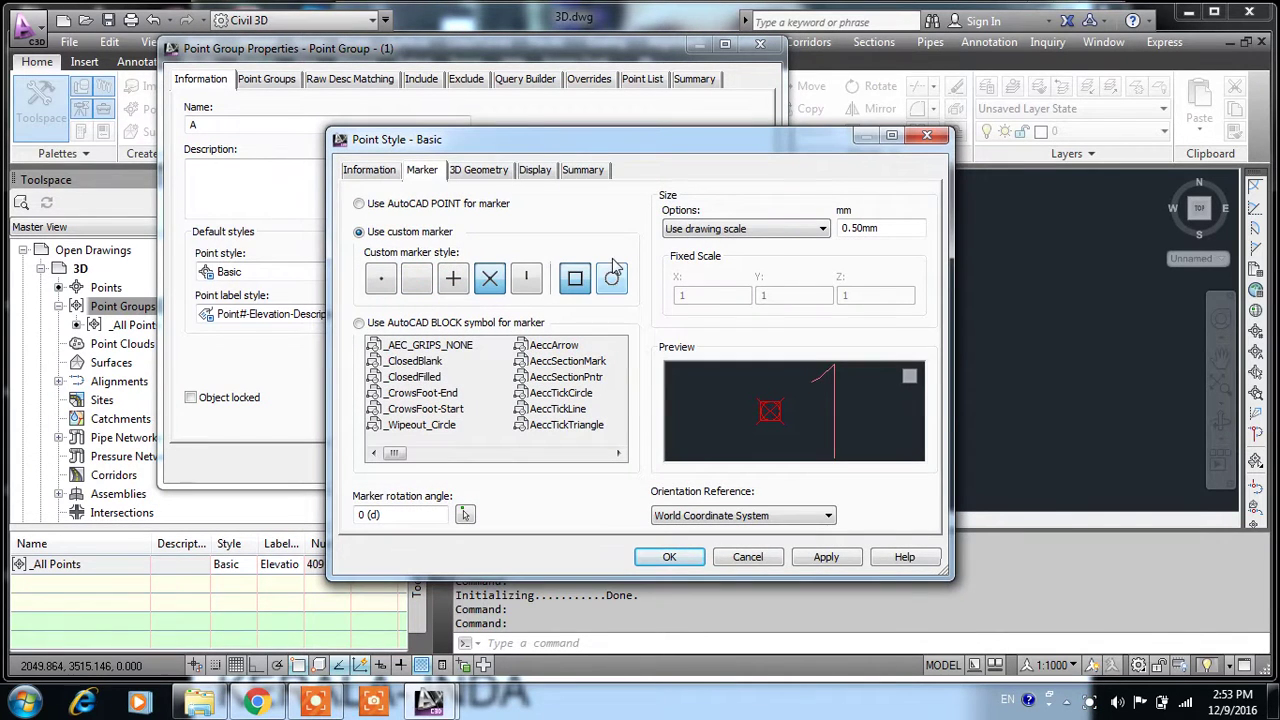
{"action": "left_click", "coordinate": [927, 137]}
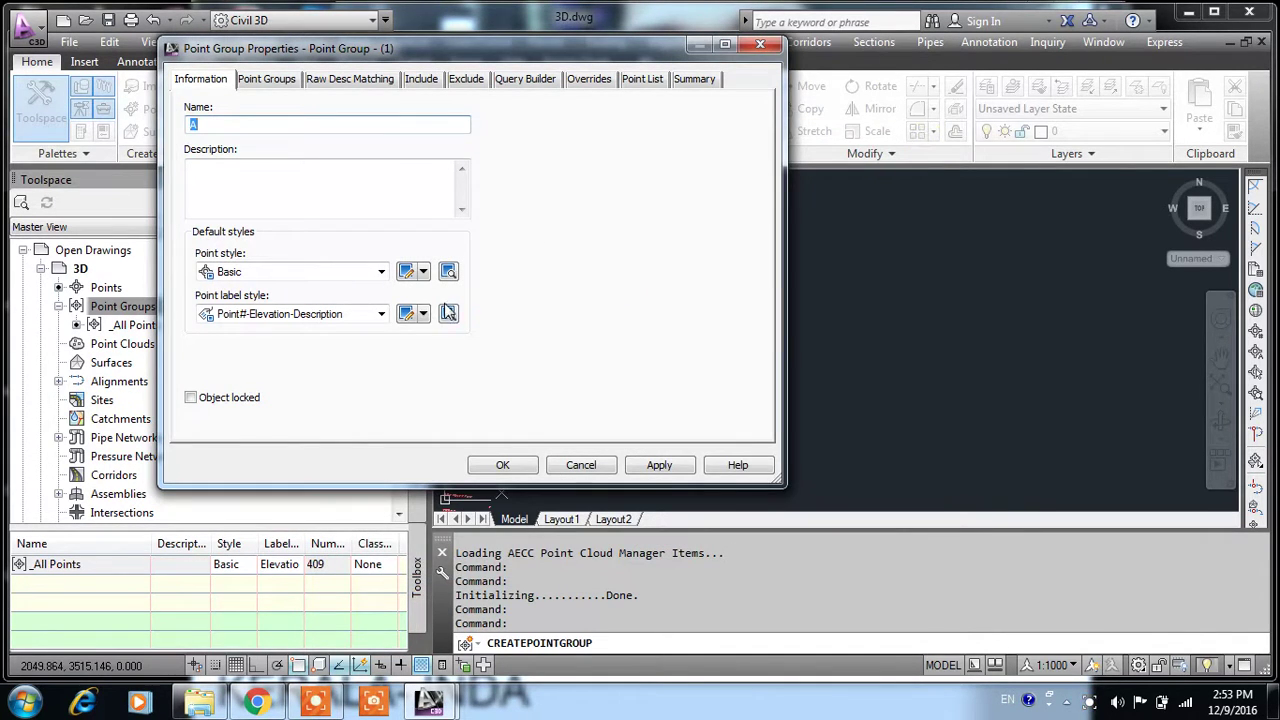
{"action": "left_click", "coordinate": [409, 311]}
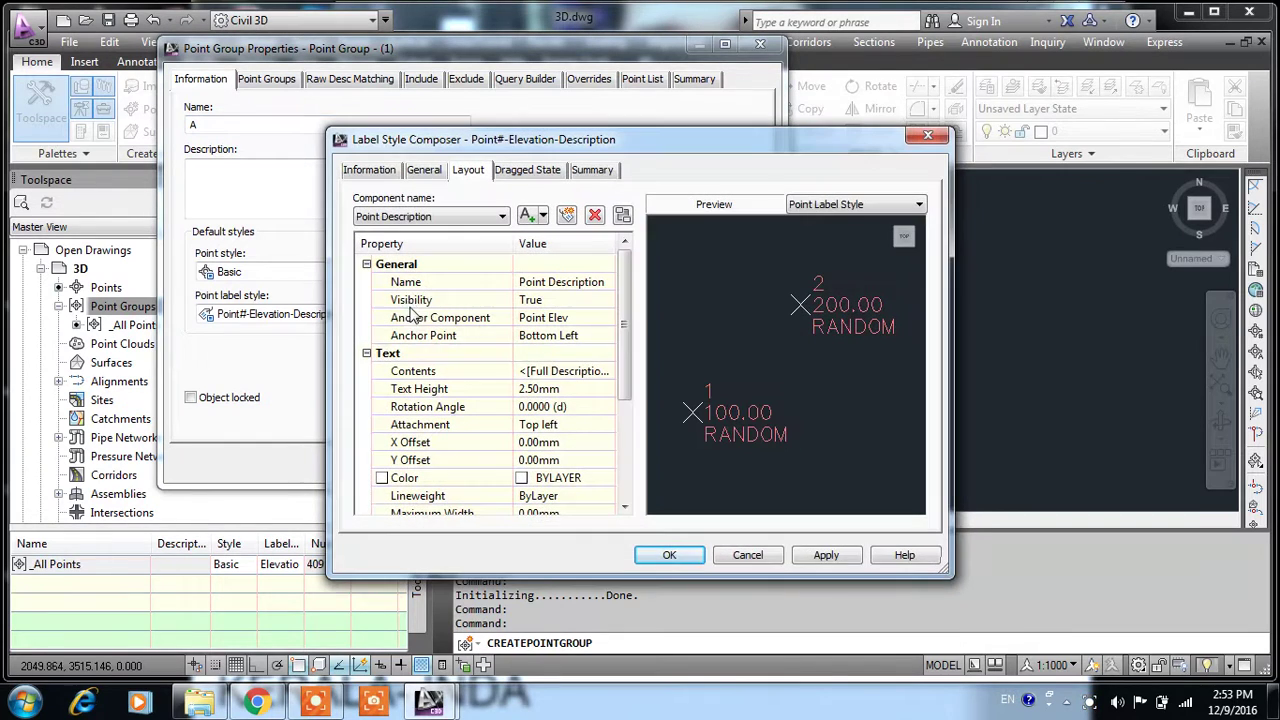
- Set the Point Description component's text height and border gap to 0.5
{"action": "left_click", "coordinate": [560, 389]}
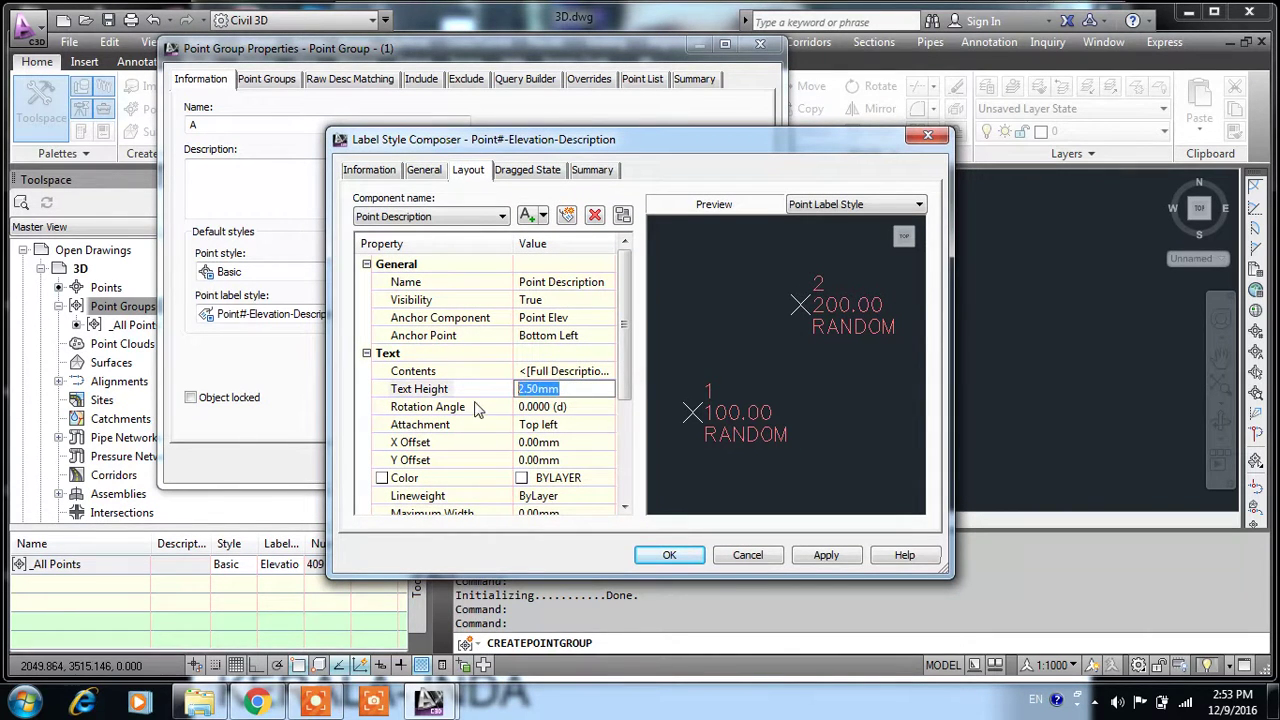
{"action": "type", "text": ".5"}
{"action": "left_click_drag", "start_coordinate": [624, 322], "coordinate": [627, 430]}
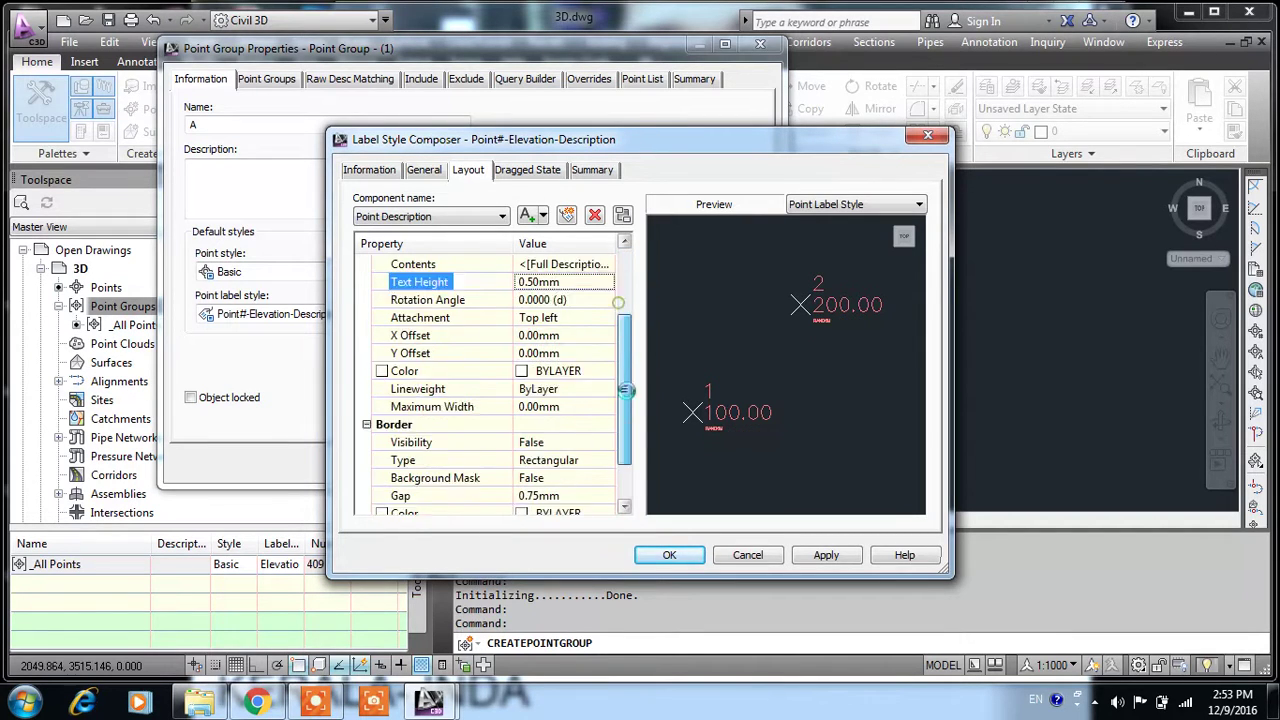
{"action": "left_click", "coordinate": [595, 446]}
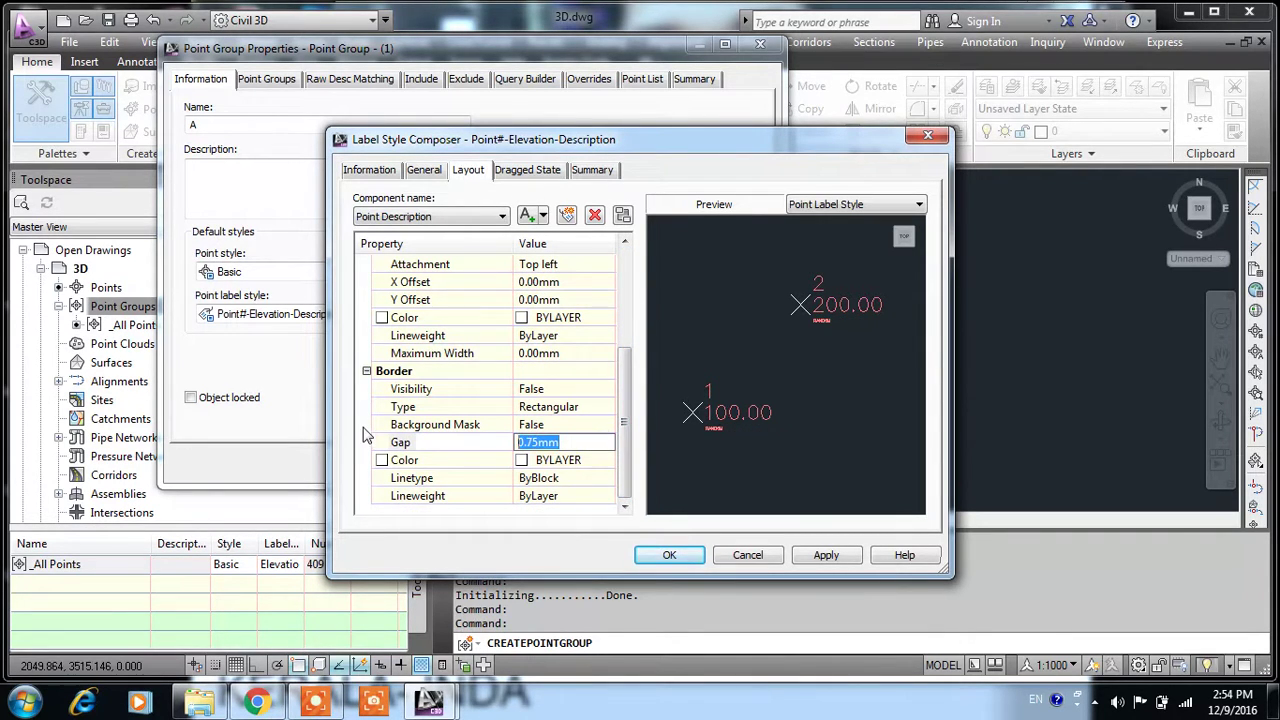
{"action": "type", "text": "."}
- Set the Point Number component's text height and border gap to 0.5
{"action": "left_click", "coordinate": [400, 216]}
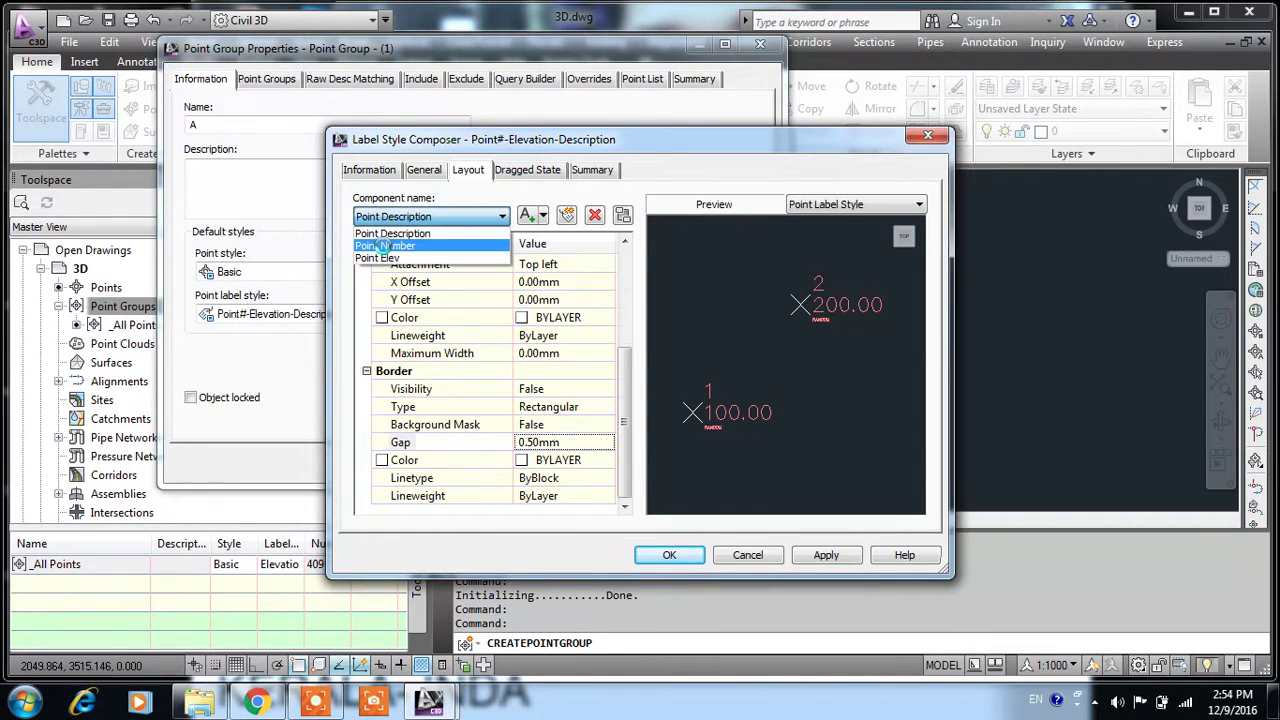
{"action": "left_click", "coordinate": [400, 242]}
{"action": "left_click", "coordinate": [578, 388]}
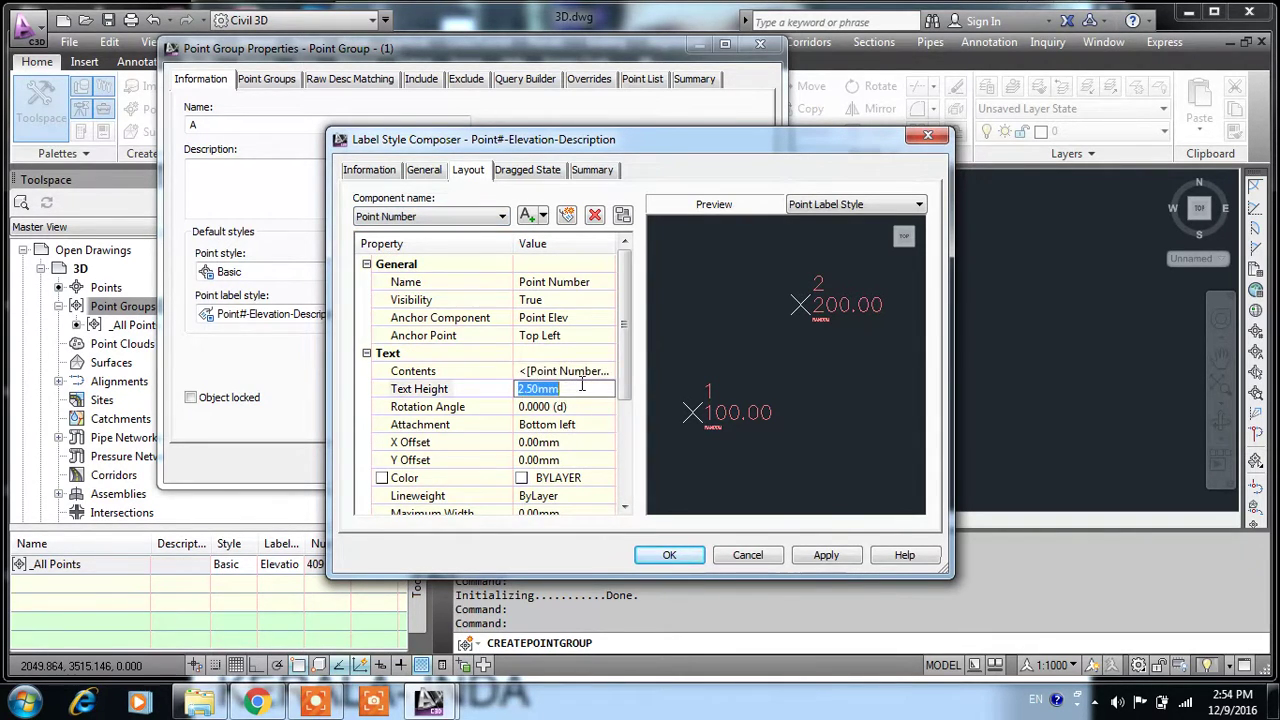
{"action": "type", "text": ".5"}
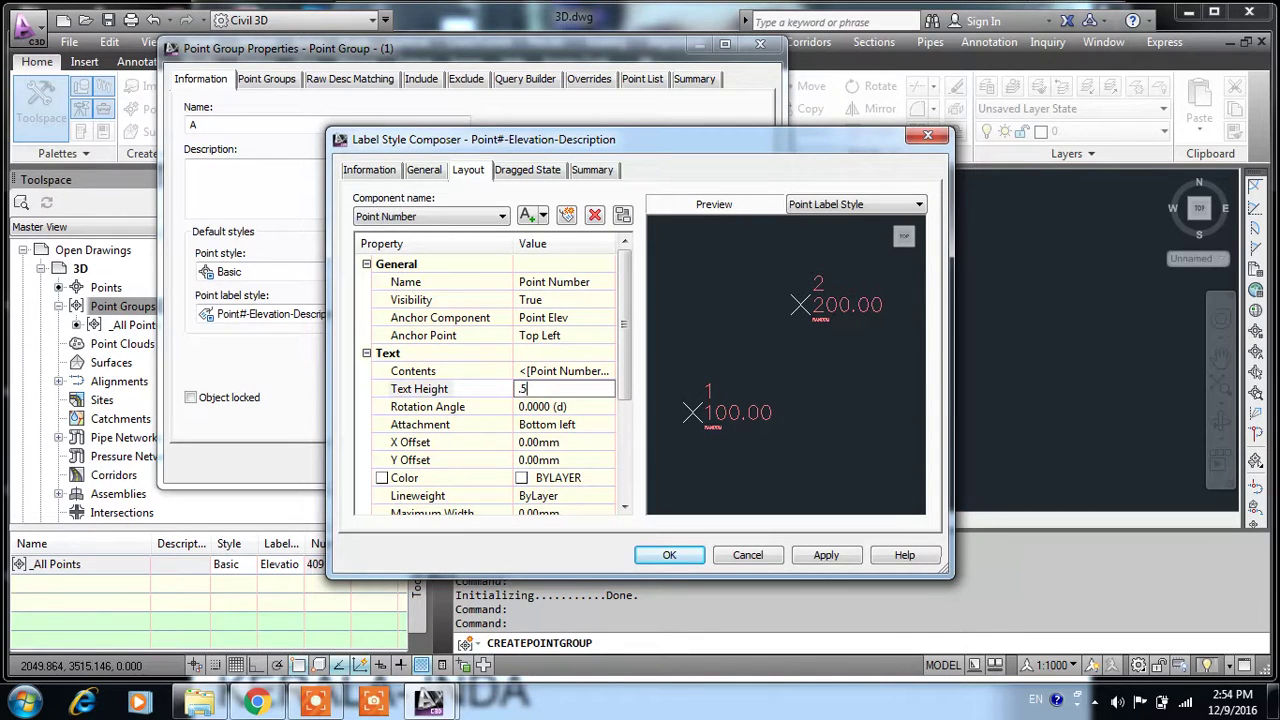
{"action": "left_click_drag", "start_coordinate": [622, 338], "coordinate": [618, 445]}
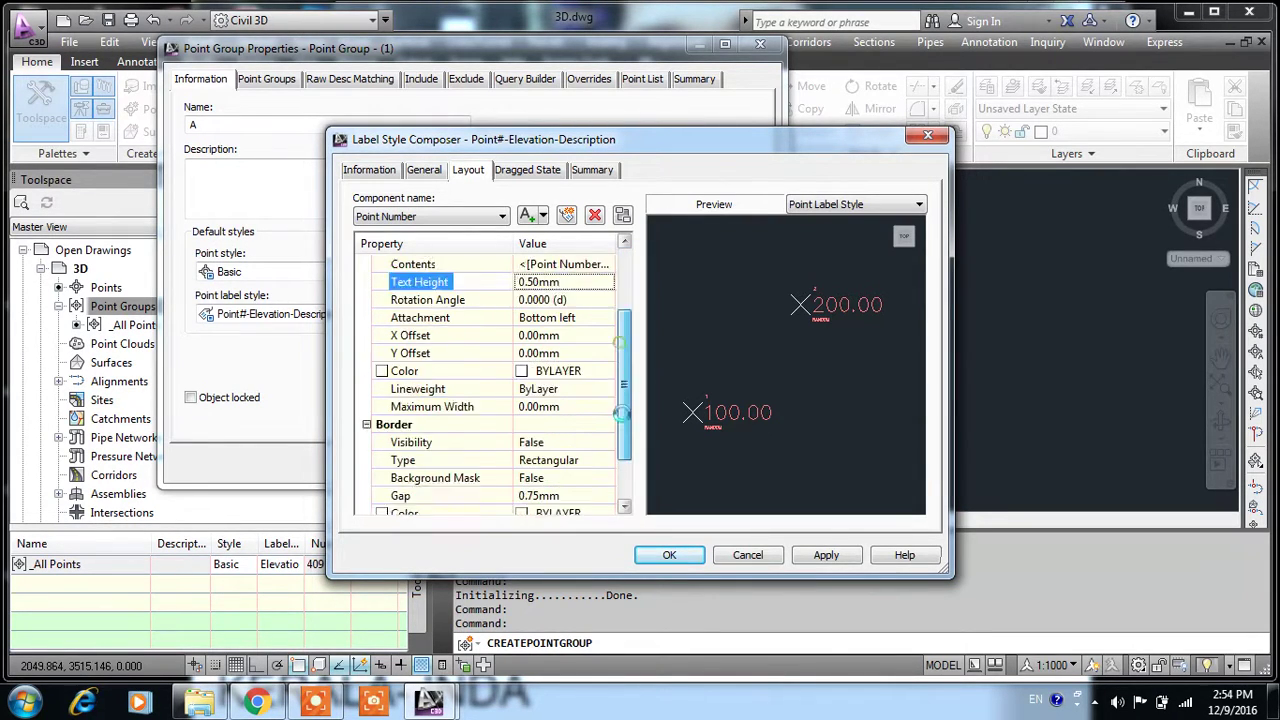
{"action": "left_click", "coordinate": [598, 444]}
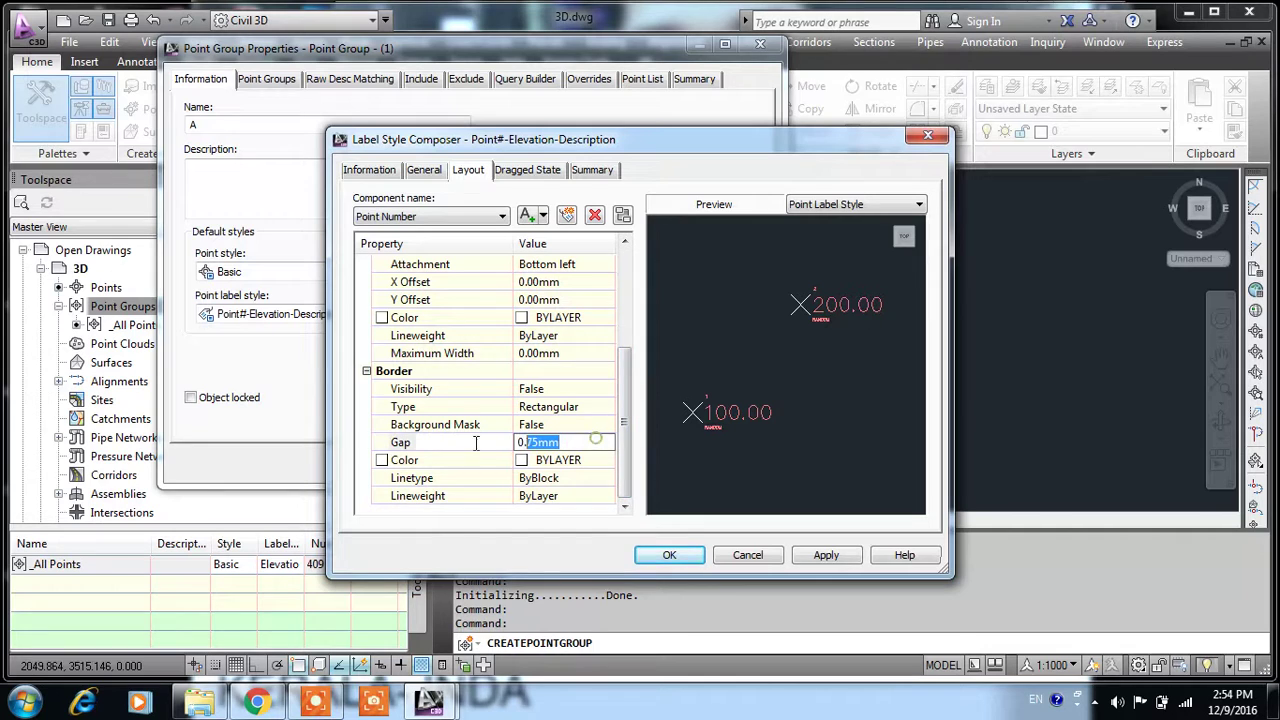
{"action": "type", "text": ".5"}
- Set the Point Elev component's text height and gap to 0.5, then apply and close
{"action": "left_click", "coordinate": [425, 216]}
{"action": "left_click", "coordinate": [400, 252]}
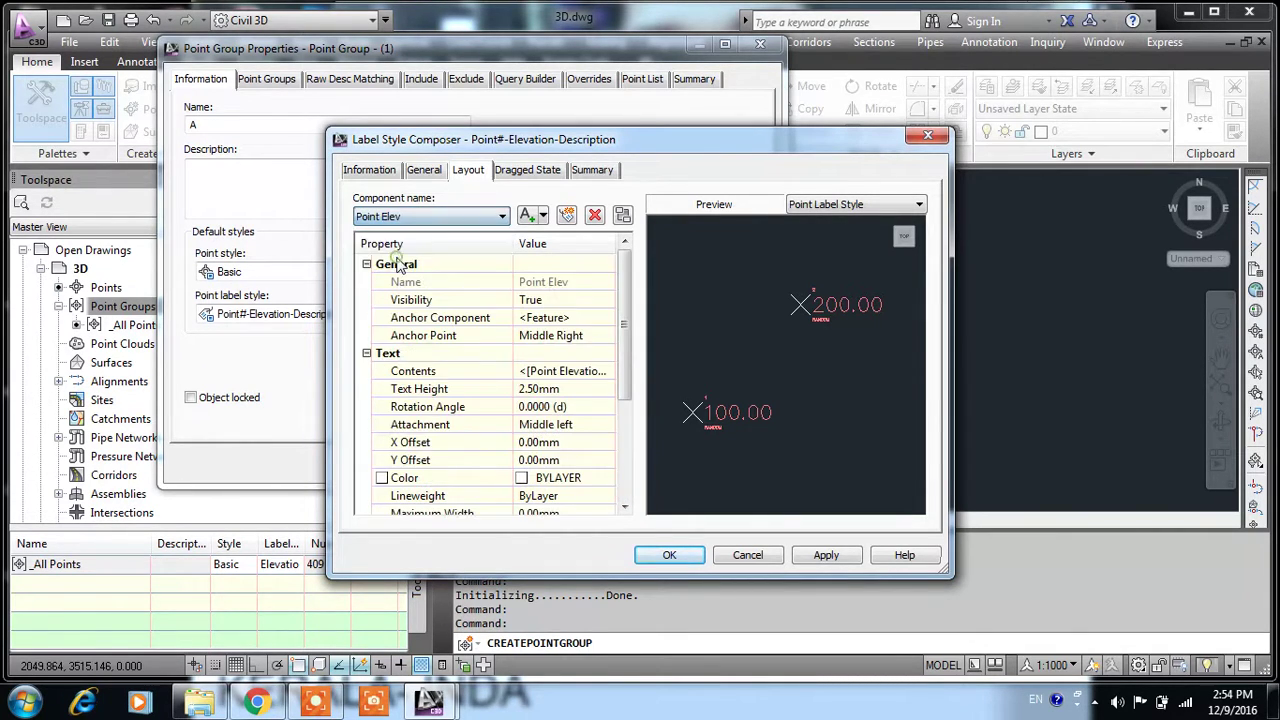
{"action": "left_click", "coordinate": [577, 390]}
{"action": "type", "text": ".5"}
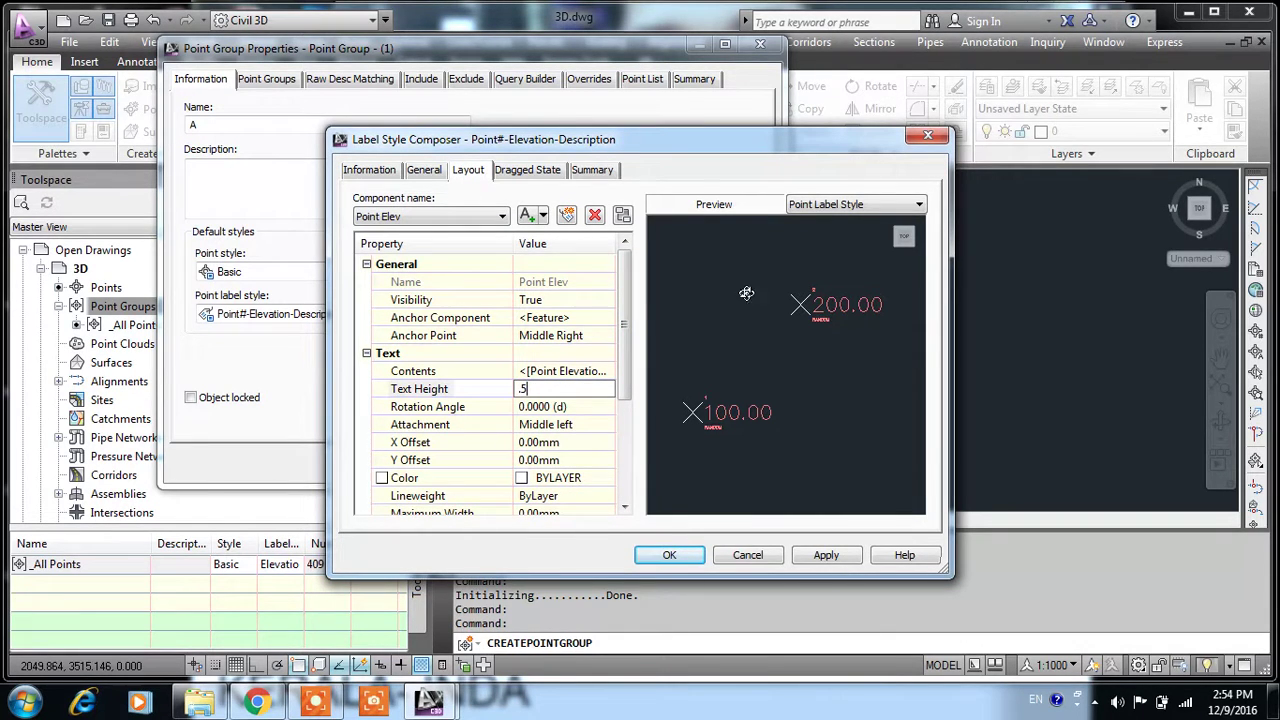
{"action": "scroll", "coordinate": [633, 314], "scroll_direction": "down", "scroll_amount": 1}
{"action": "scroll", "coordinate": [633, 314], "scroll_direction": "down", "scroll_amount": 2}
{"action": "left_click", "coordinate": [577, 442]}
{"action": "type", "text": ".5"}
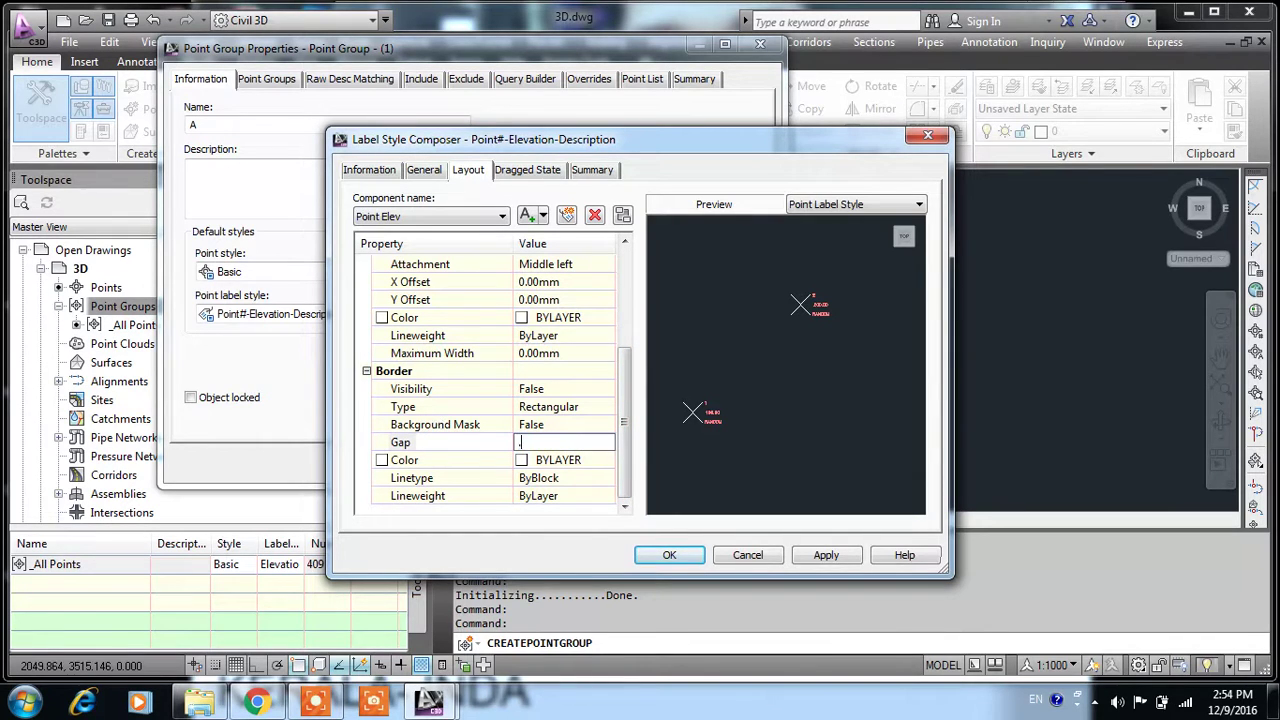
{"action": "left_click", "coordinate": [830, 554]}
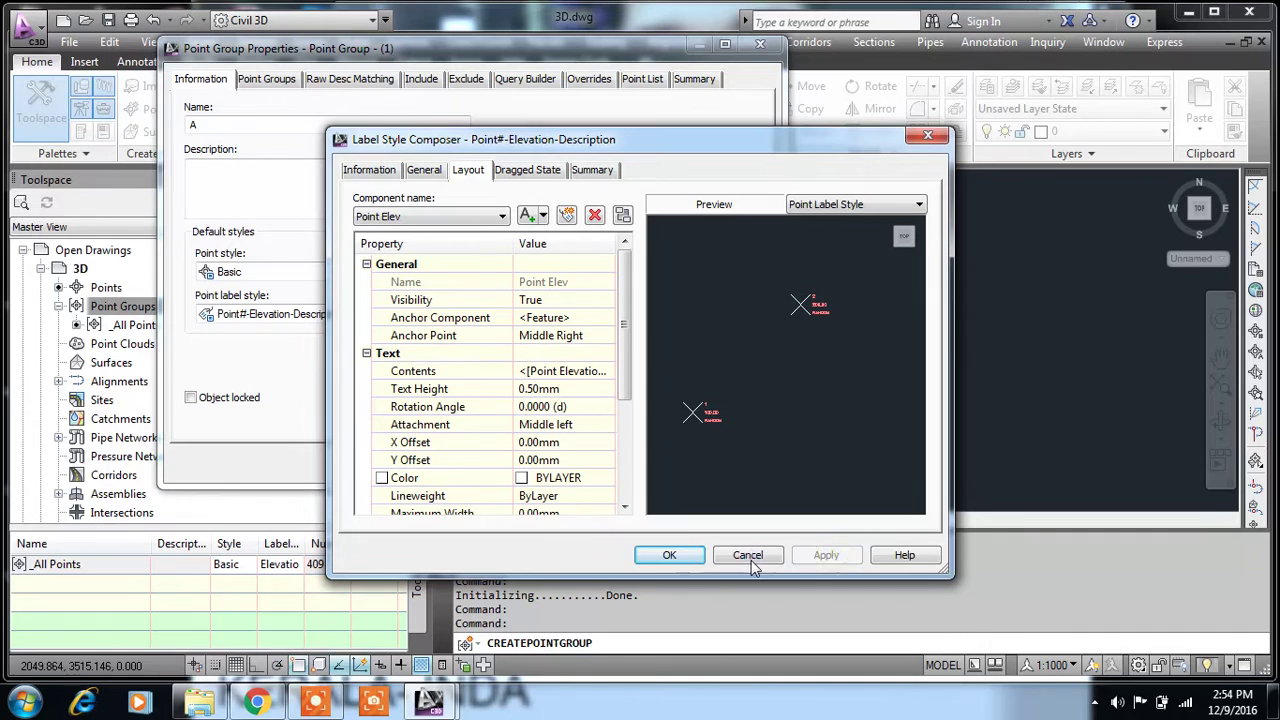
{"action": "left_click", "coordinate": [670, 555]}
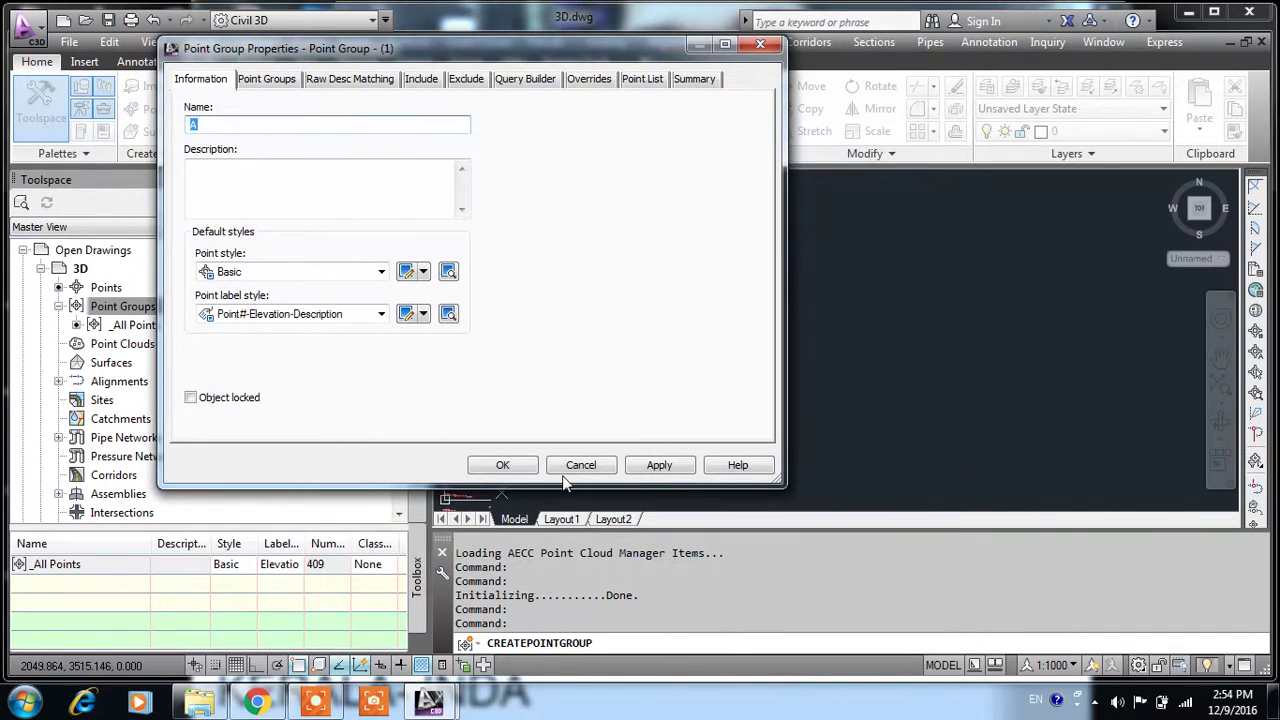
- Make group A include points with raw descriptions matching *A*, 99 points in all
{"action": "left_click", "coordinate": [668, 466]}
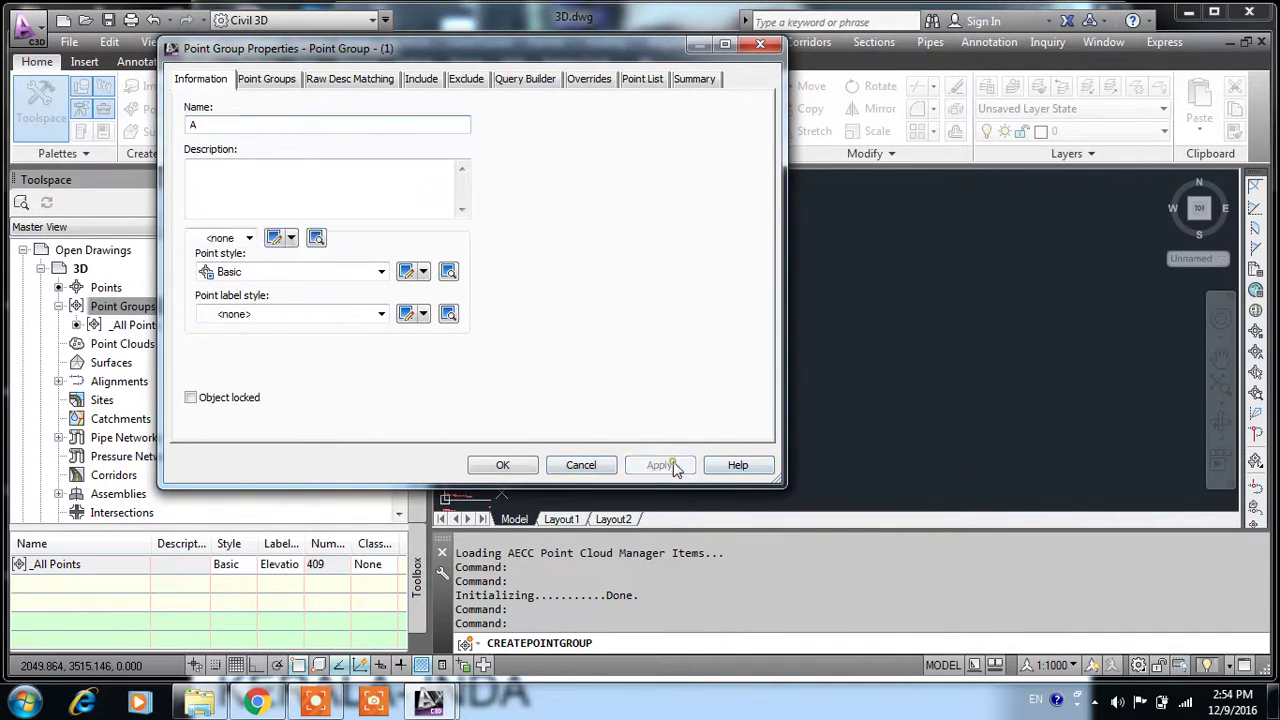
{"action": "left_click", "coordinate": [421, 79]}
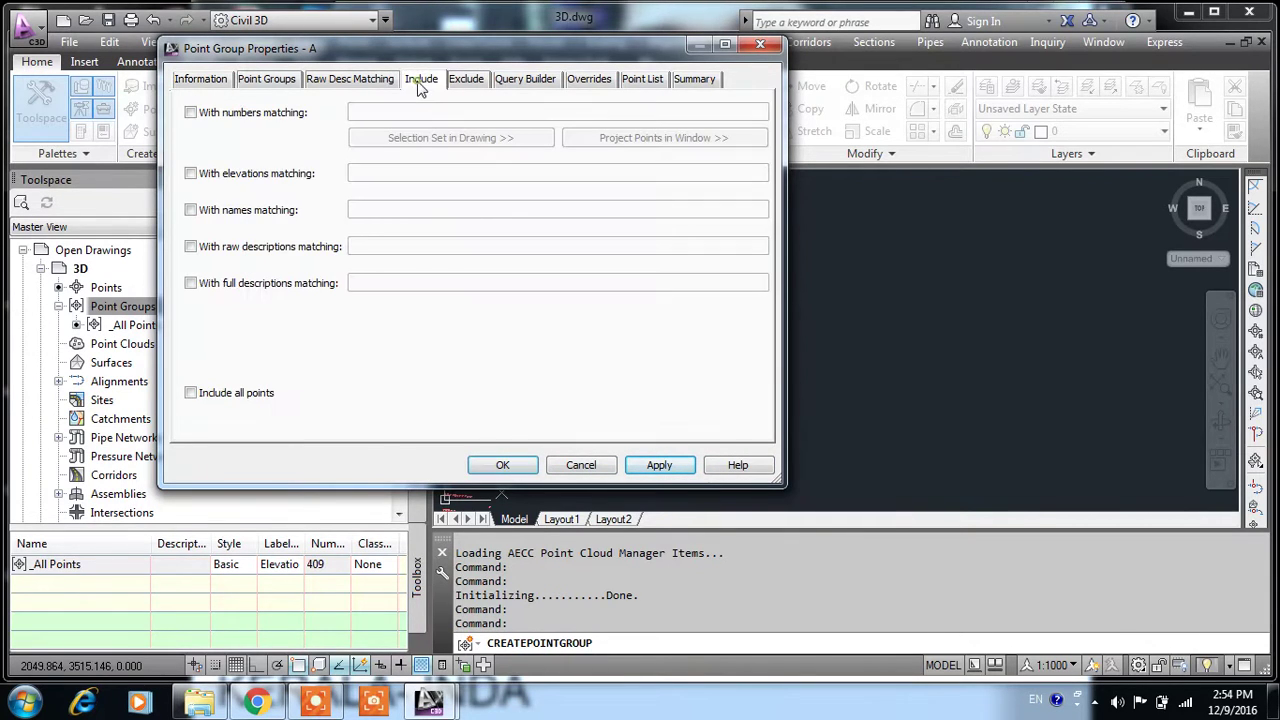
{"action": "left_click", "coordinate": [232, 250]}
{"action": "left_click", "coordinate": [384, 247]}
{"action": "type", "text": "*A*"}
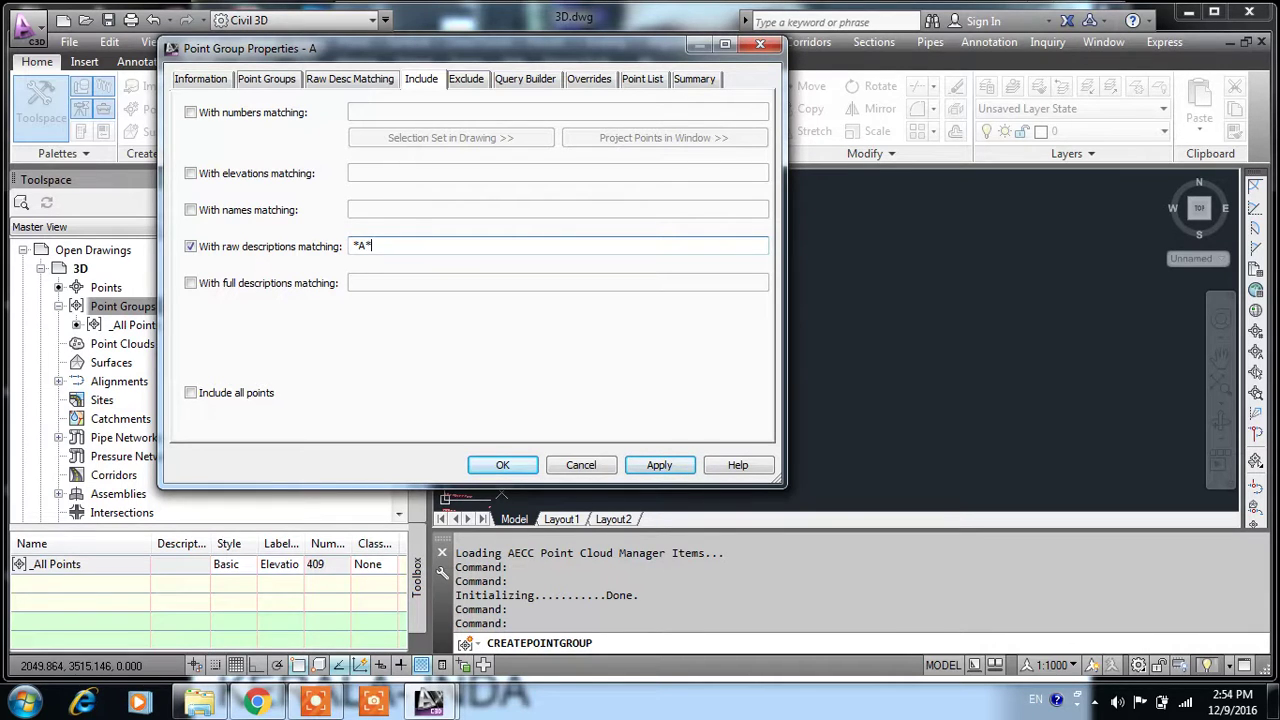
{"action": "left_click", "coordinate": [659, 467]}
{"action": "left_click", "coordinate": [497, 467]}
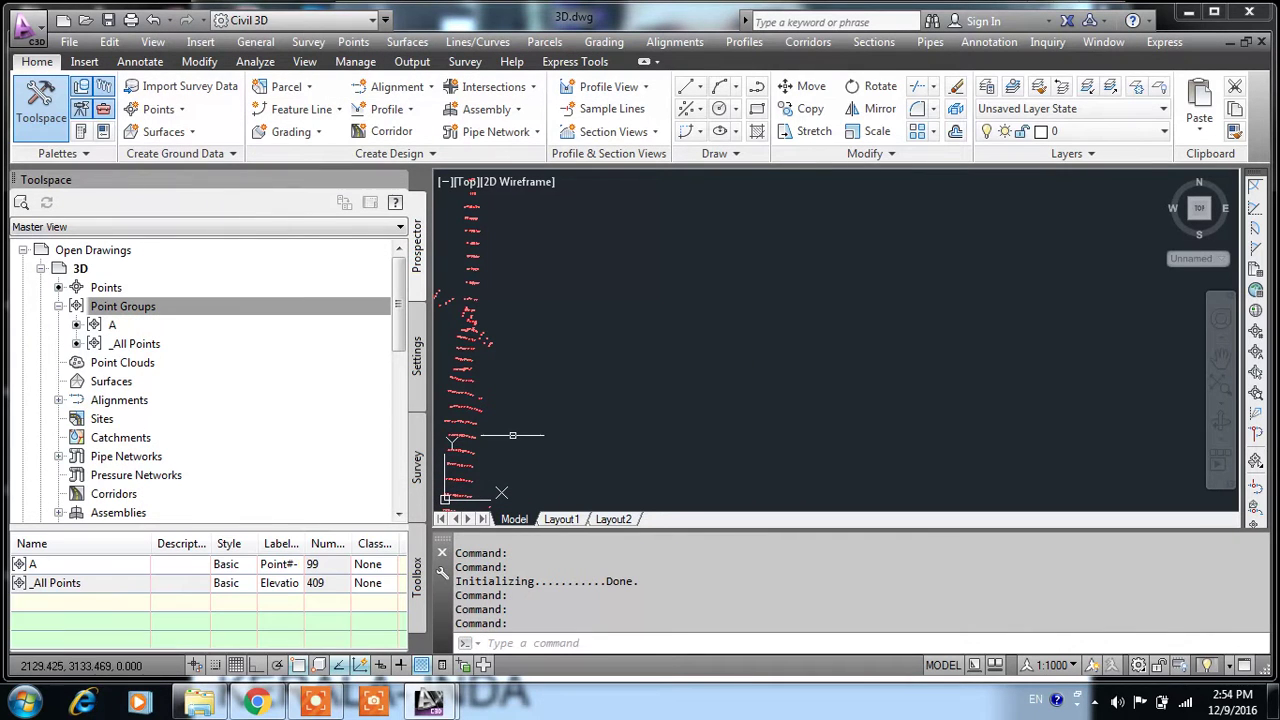
- Review group A's points, then start a new point group named G
{"action": "left_click", "coordinate": [111, 322]}
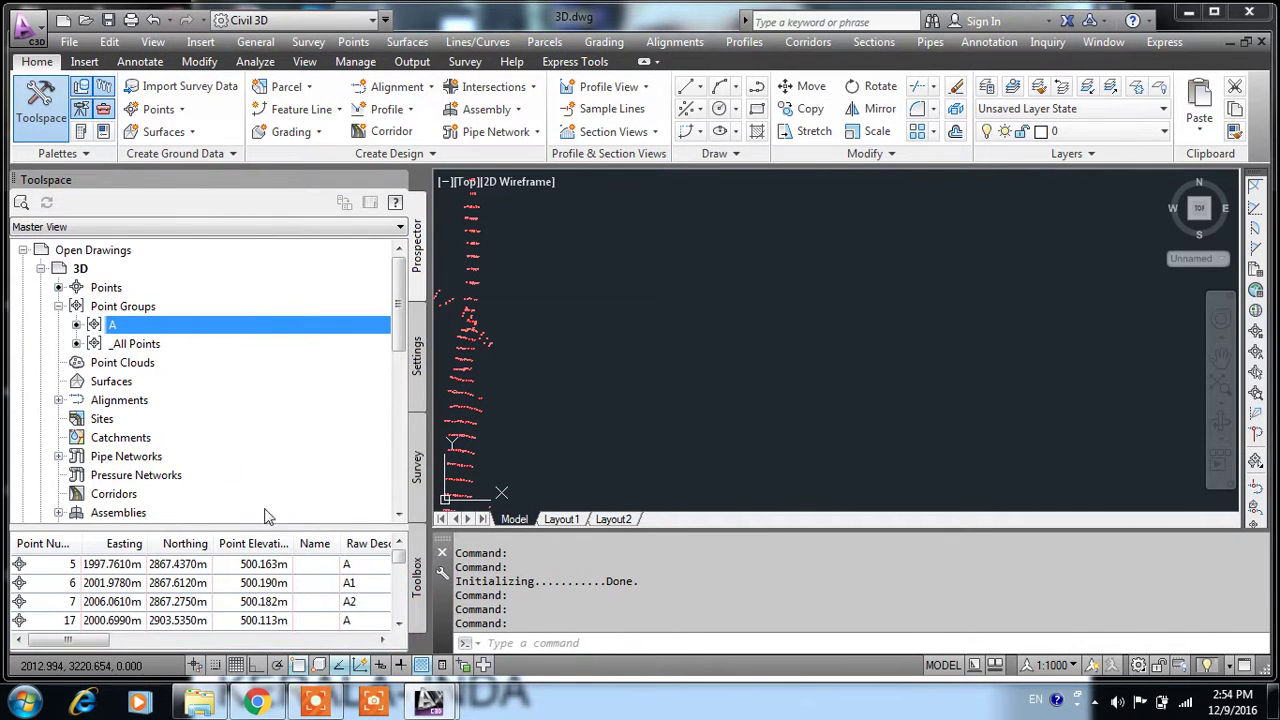
{"action": "scroll", "coordinate": [617, 306], "scroll_direction": "down", "scroll_amount": 2}
{"action": "scroll", "coordinate": [617, 306], "scroll_direction": "down", "scroll_amount": 1}
{"action": "left_click", "coordinate": [110, 306]}
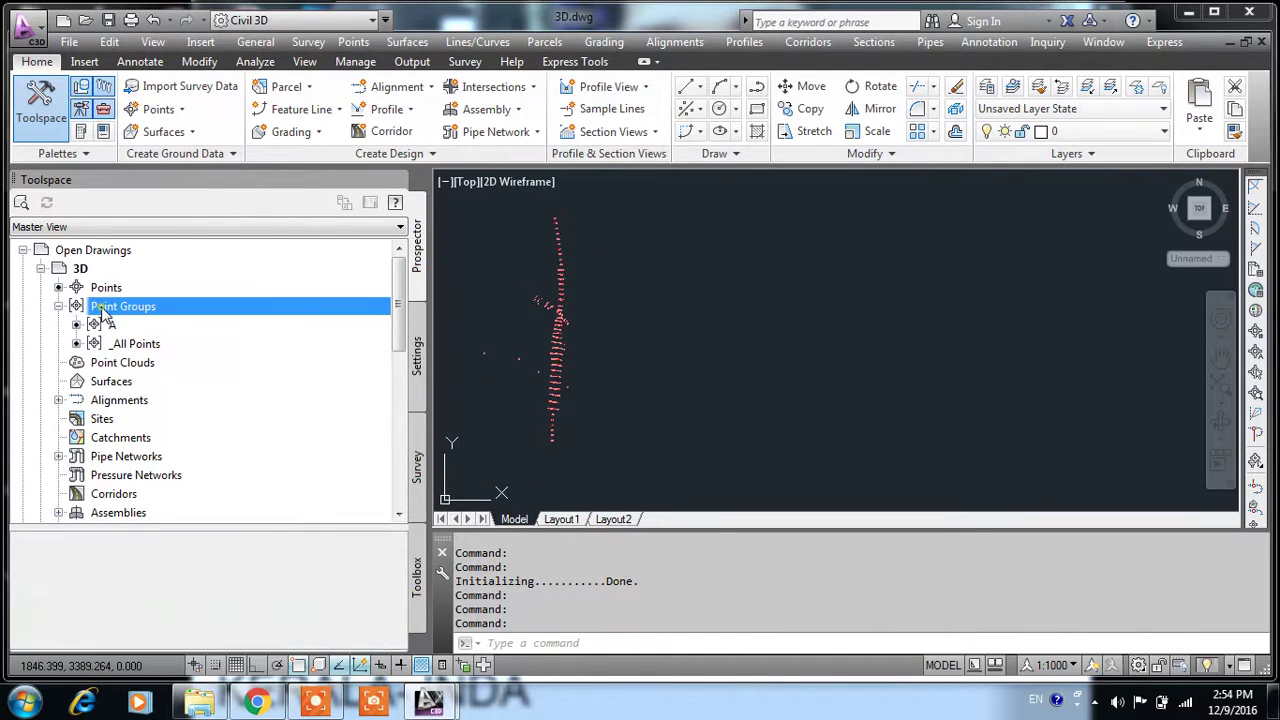
{"action": "right_click", "coordinate": [160, 306]}
{"action": "left_click", "coordinate": [155, 345]}
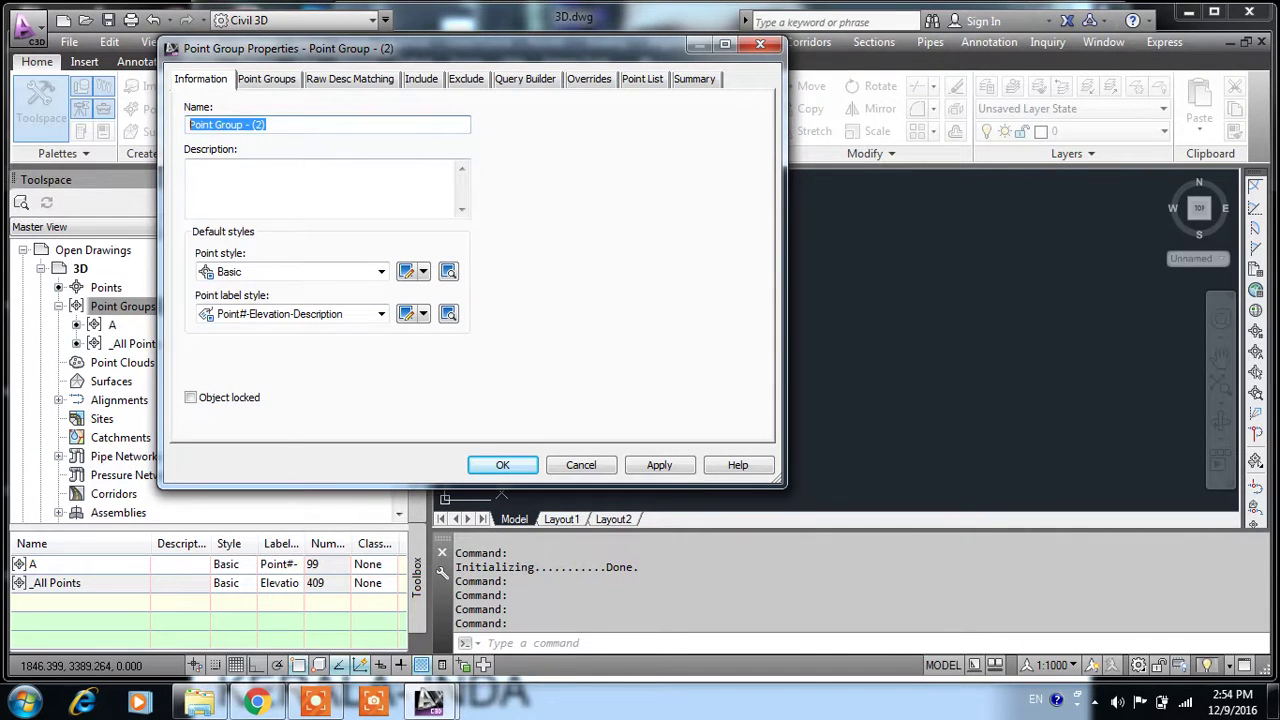
{"action": "type", "text": "G"}
- Keep Basic point style and Point#-Elevation-Description labels, and create group G
{"action": "left_click", "coordinate": [408, 272]}
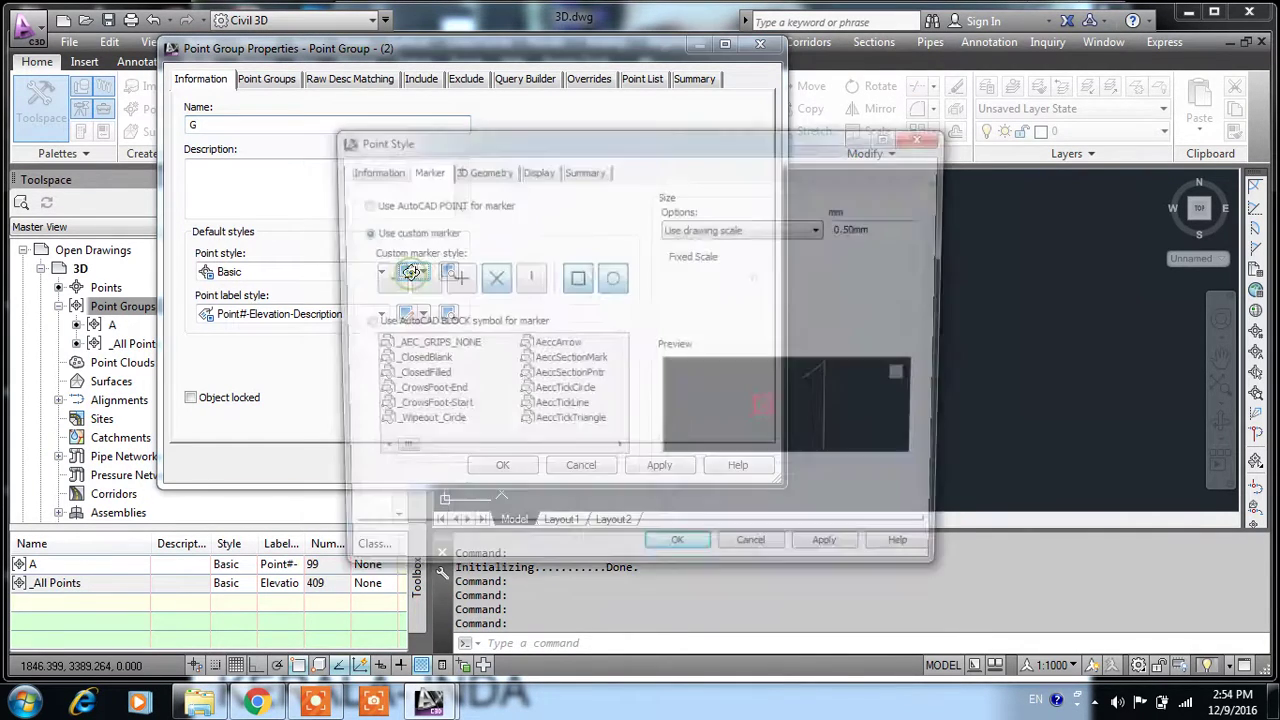
{"action": "left_click", "coordinate": [922, 135]}
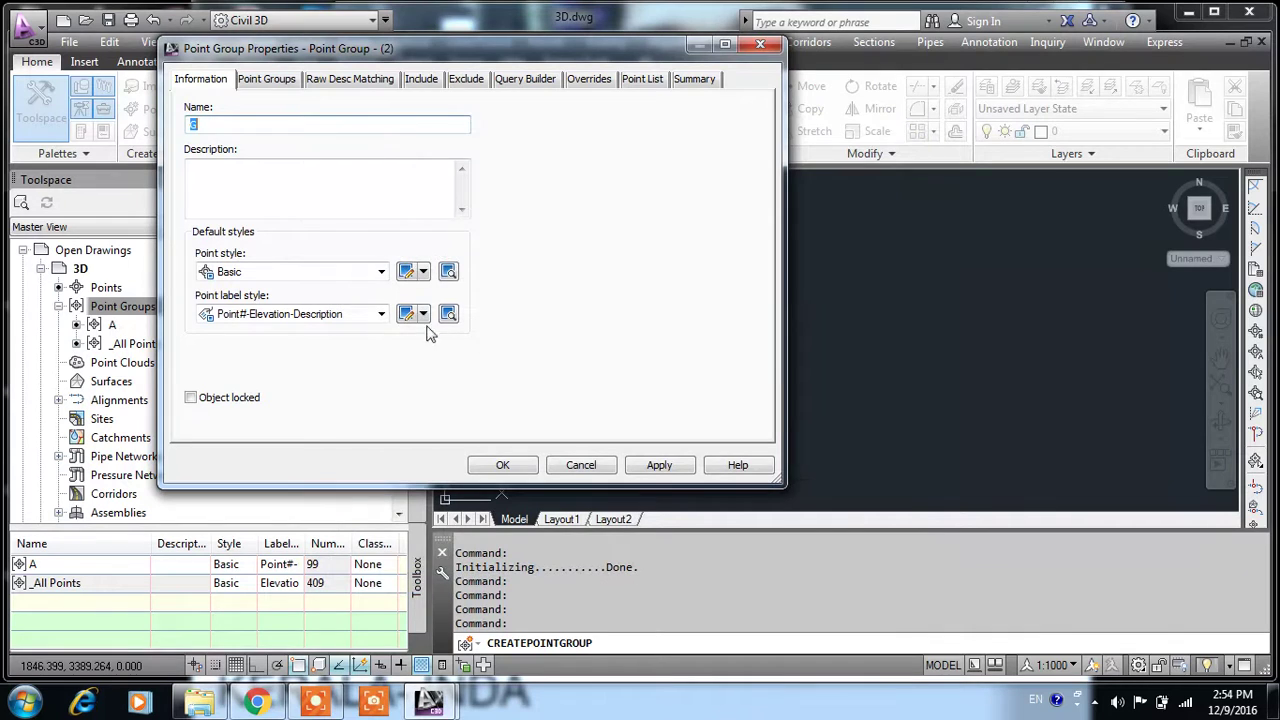
{"action": "left_click", "coordinate": [404, 312]}
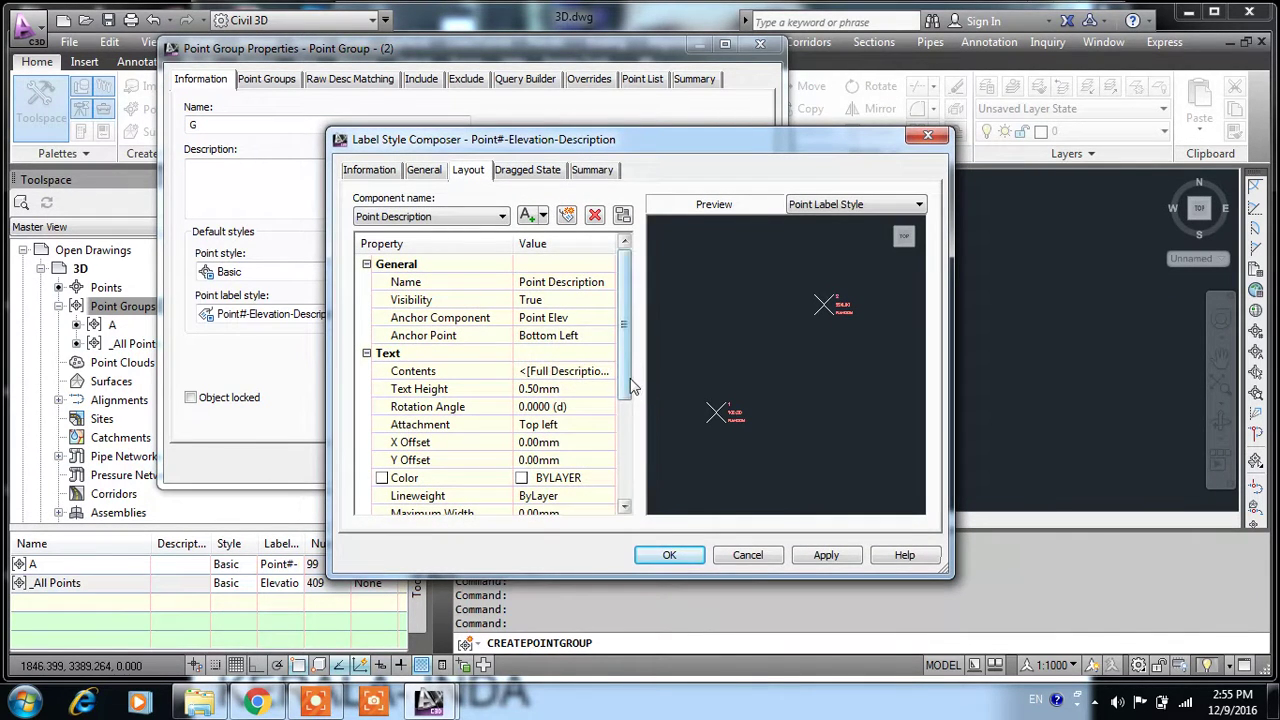
{"action": "scroll", "coordinate": [632, 395], "scroll_direction": "down", "scroll_amount": 3}
{"action": "left_click", "coordinate": [698, 556]}
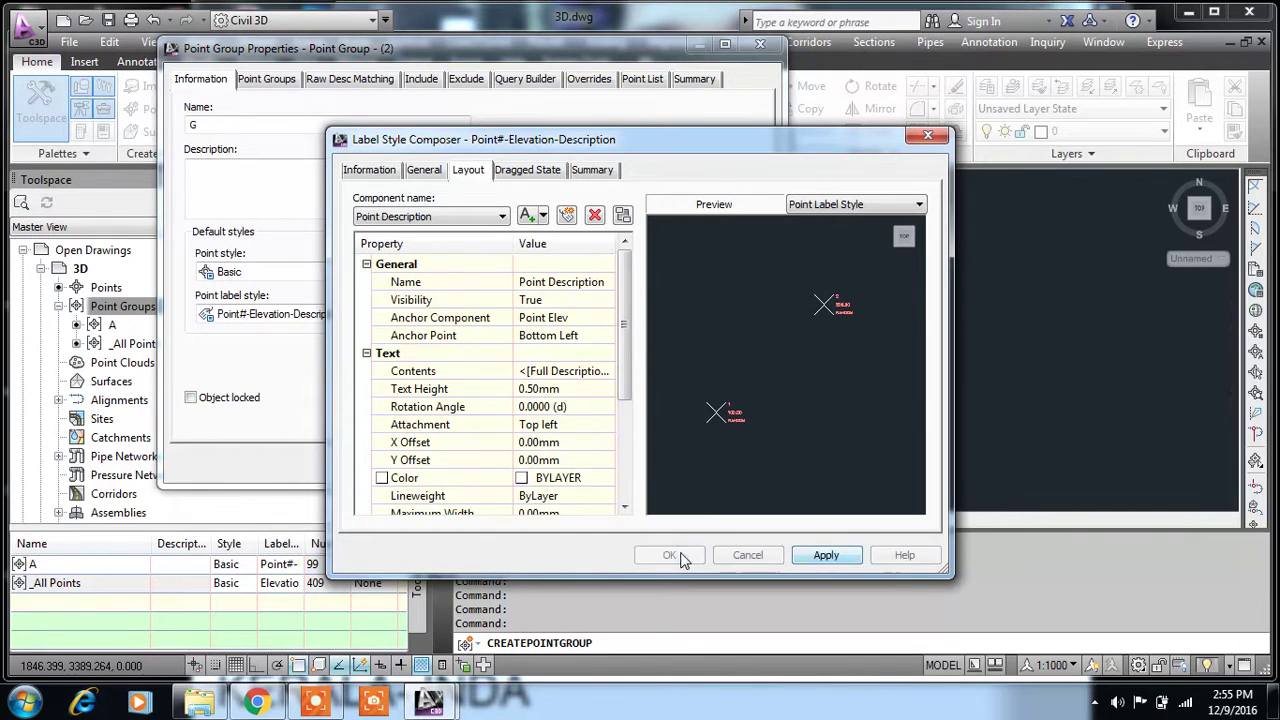
{"action": "left_click", "coordinate": [502, 465]}
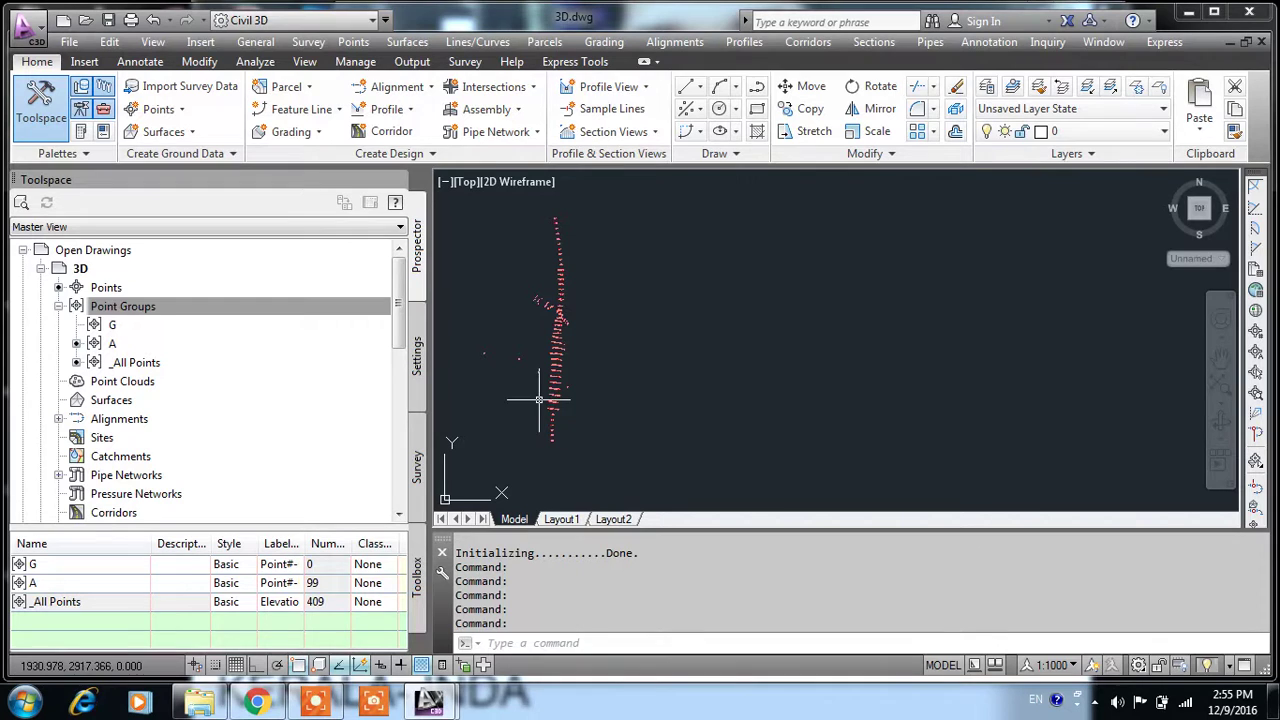
- Make group G include points with raw descriptions matching *G*, such as G, G1, G2, G3
{"action": "right_click", "coordinate": [98, 324]}
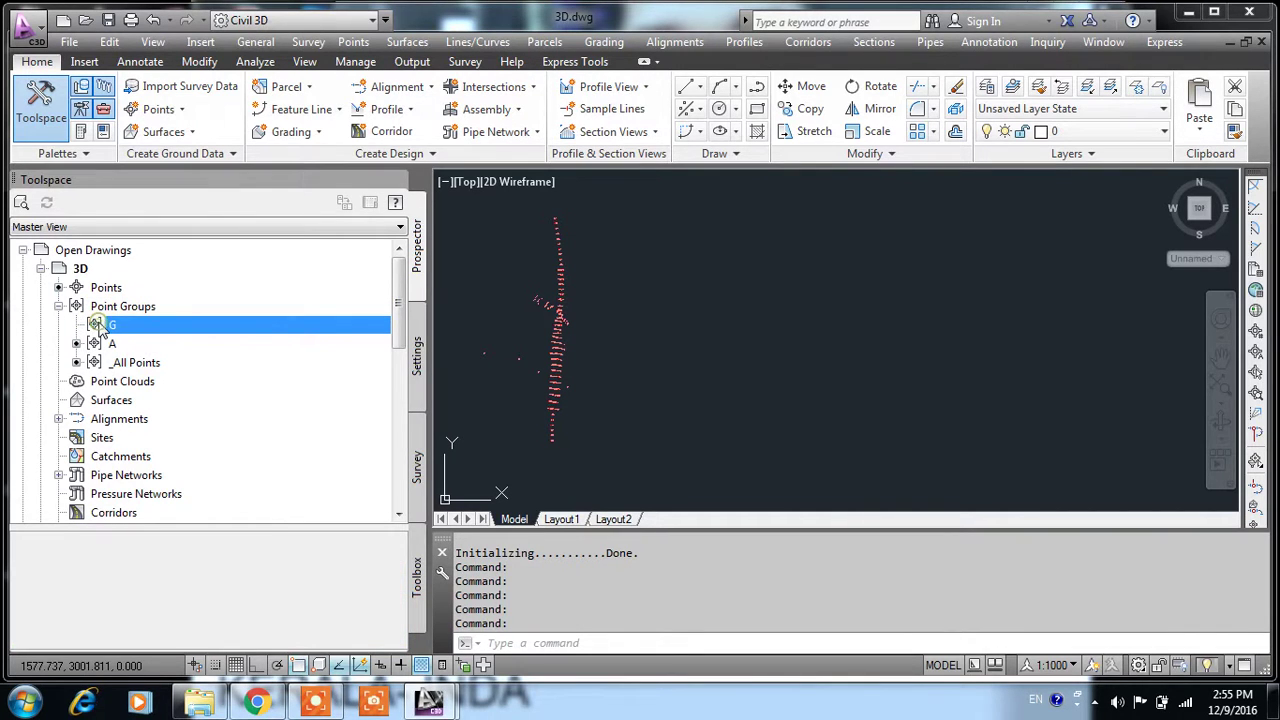
{"action": "left_click", "coordinate": [148, 336]}
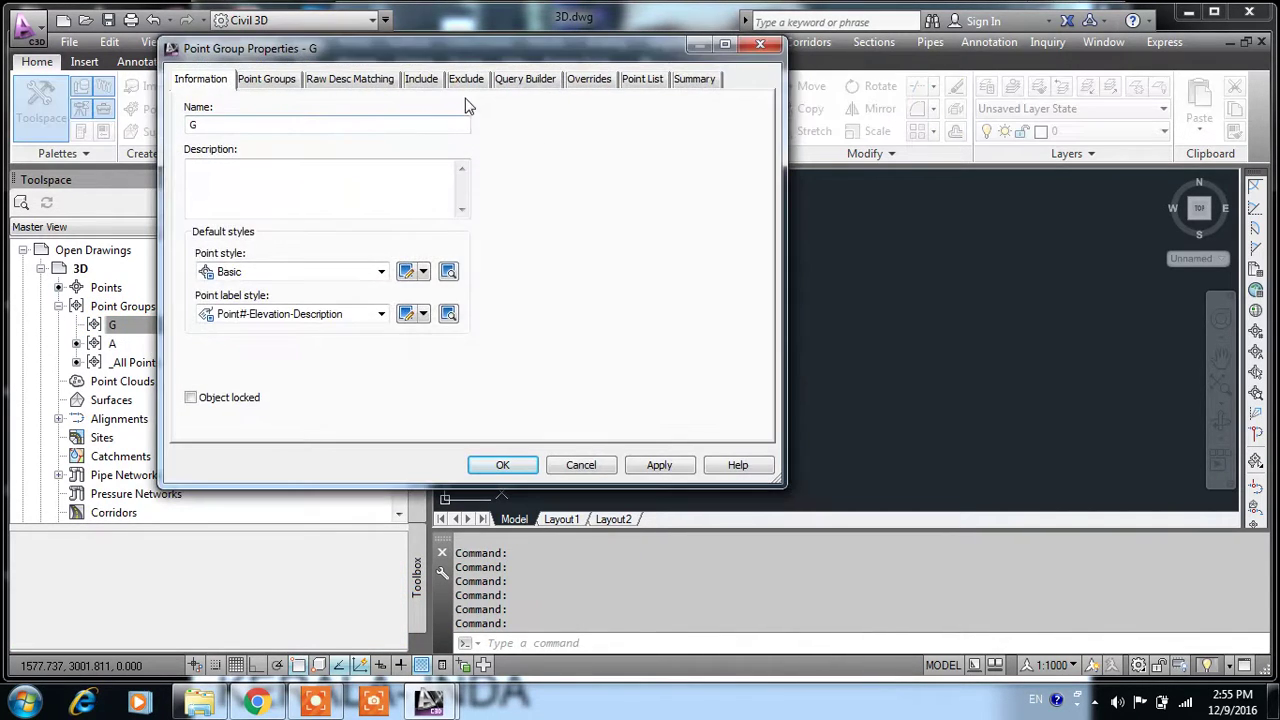
{"action": "left_click", "coordinate": [421, 78]}
{"action": "left_click", "coordinate": [295, 246]}
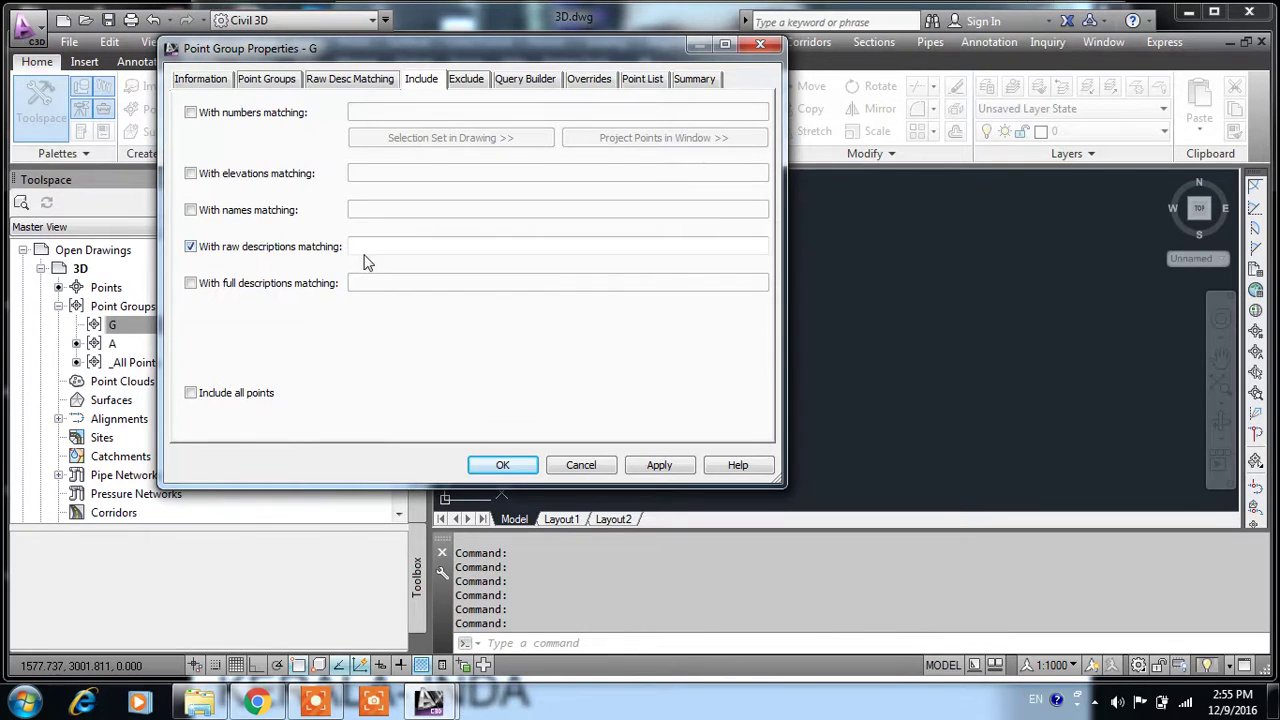
{"action": "left_click", "coordinate": [366, 245]}
{"action": "type", "text": "*G*"}
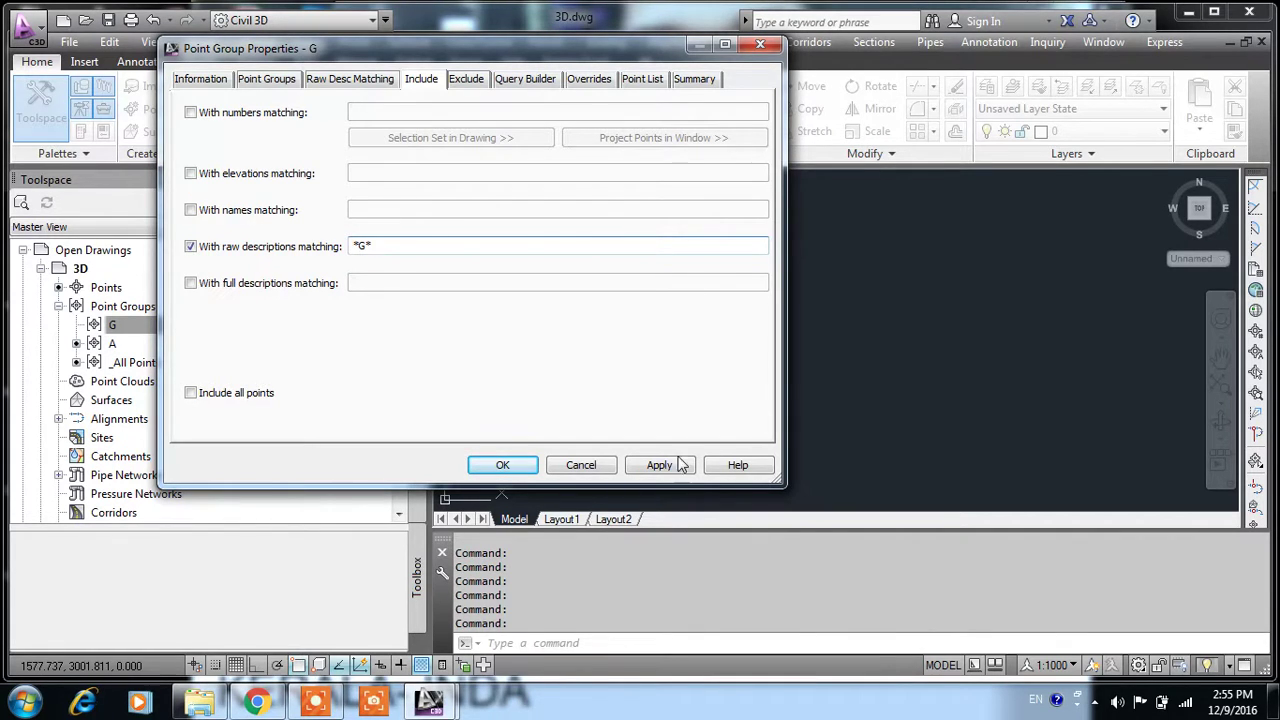
{"action": "left_click", "coordinate": [662, 465]}
{"action": "left_click", "coordinate": [500, 465]}
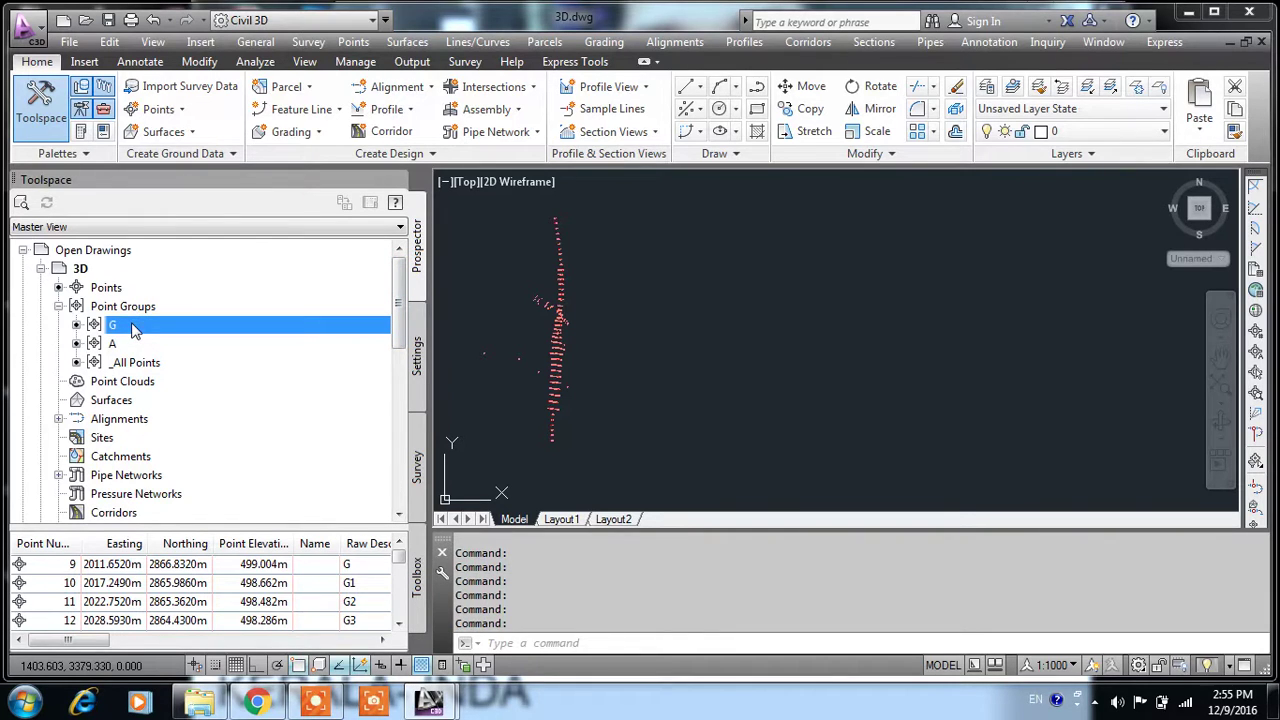
{"action": "scroll", "coordinate": [549, 319], "scroll_direction": "up", "scroll_amount": 2}
{"action": "scroll", "coordinate": [560, 295], "scroll_direction": "up", "scroll_amount": 2}
{"action": "scroll", "coordinate": [583, 249], "scroll_direction": "up", "scroll_amount": 2}
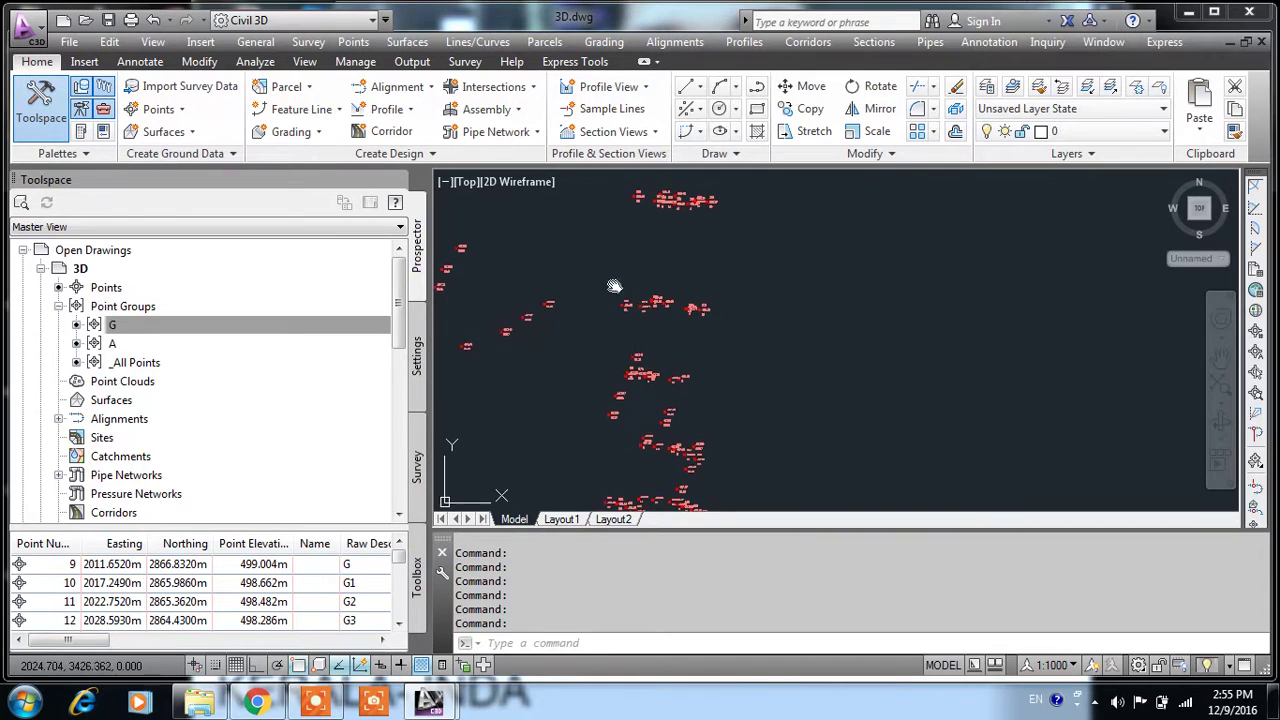
{"action": "scroll", "coordinate": [652, 250], "scroll_direction": "up", "scroll_amount": 2}
{"action": "scroll", "coordinate": [651, 434], "scroll_direction": "down", "scroll_amount": 3}
{"action": "scroll", "coordinate": [617, 499], "scroll_direction": "down", "scroll_amount": 1}
{"action": "scroll", "coordinate": [591, 357], "scroll_direction": "down", "scroll_amount": 2}
{"action": "scroll", "coordinate": [603, 366], "scroll_direction": "down", "scroll_amount": 1}
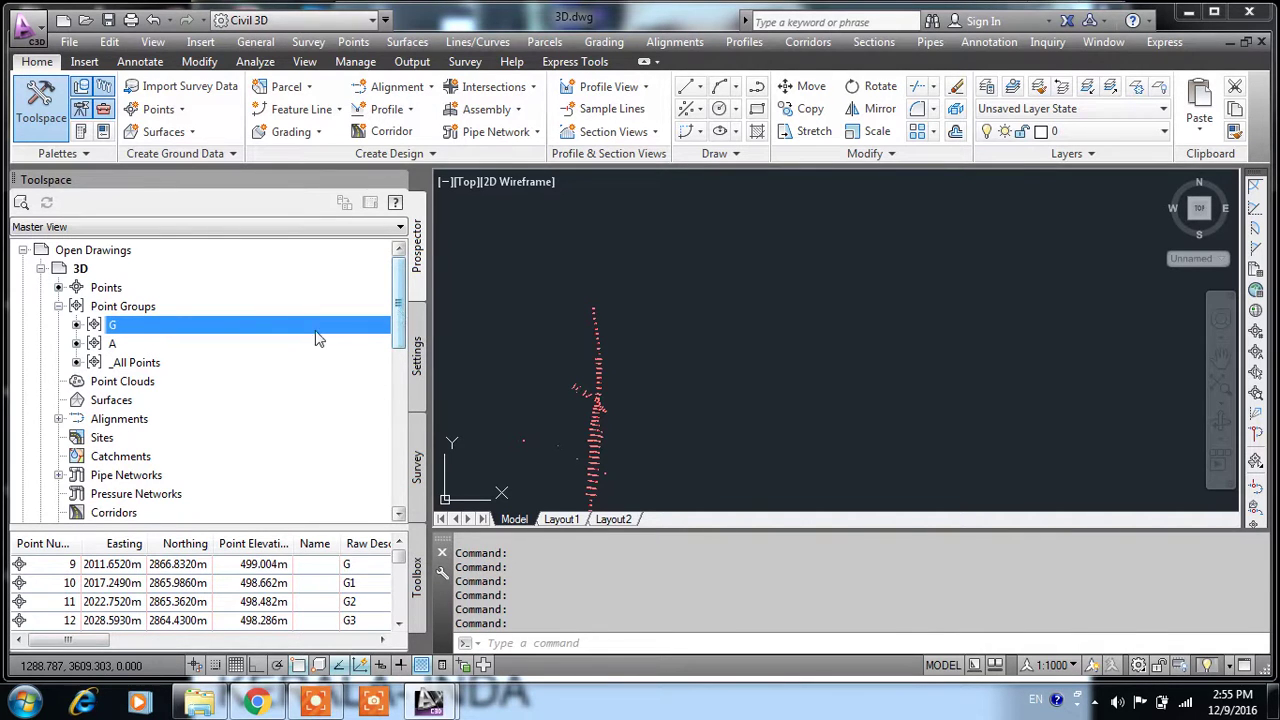
{"action": "left_click", "coordinate": [112, 400]}
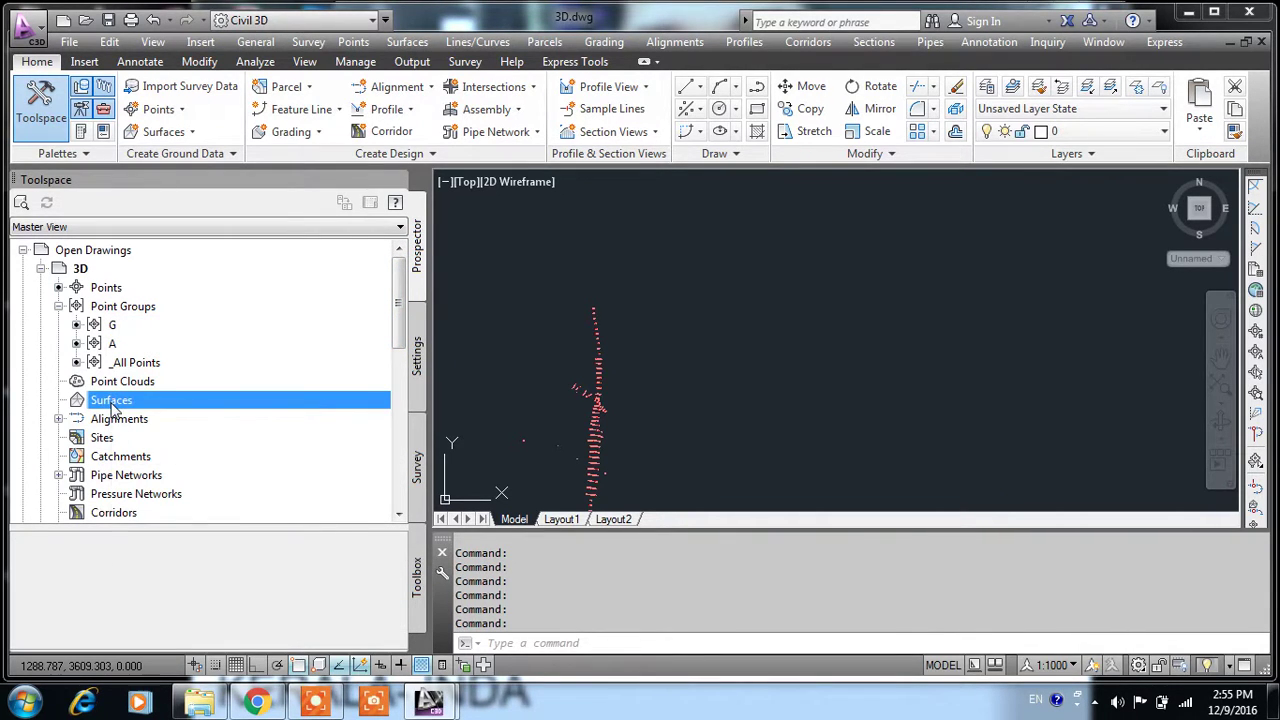
- Start a new TIN surface and name it EG
{"action": "right_click", "coordinate": [113, 404]}
{"action": "left_click", "coordinate": [145, 416]}
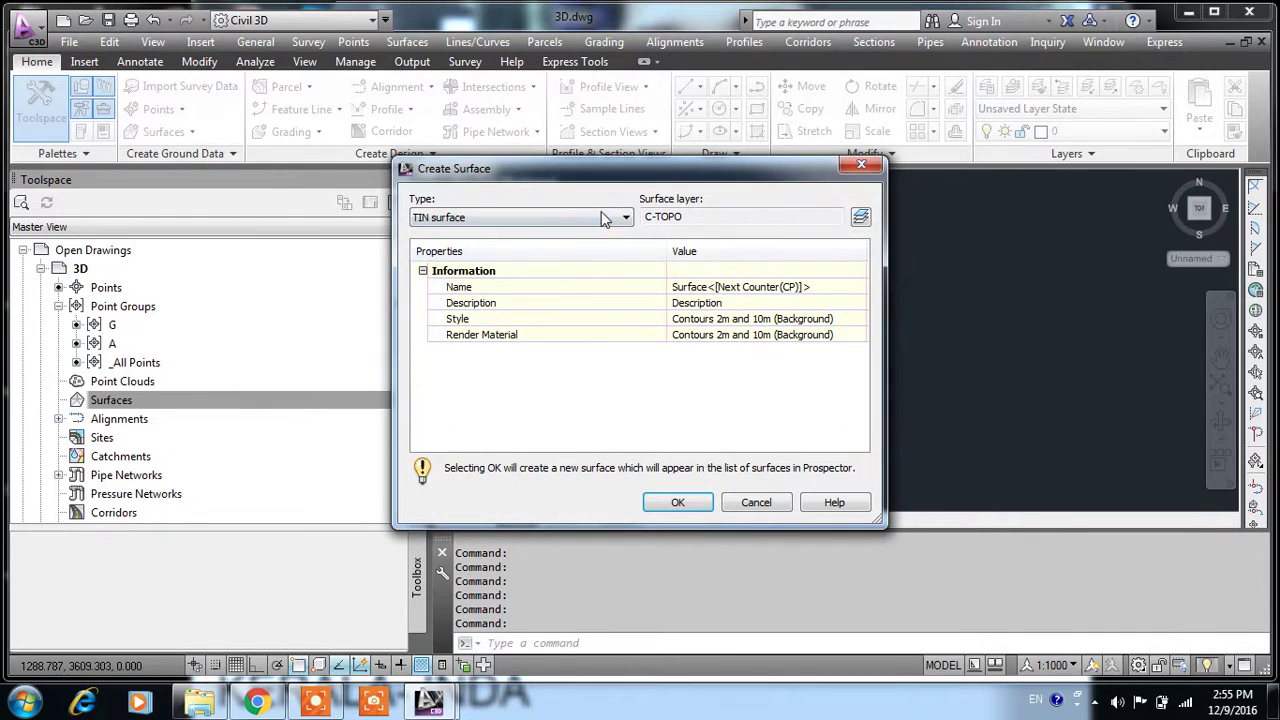
{"action": "left_click", "coordinate": [727, 285]}
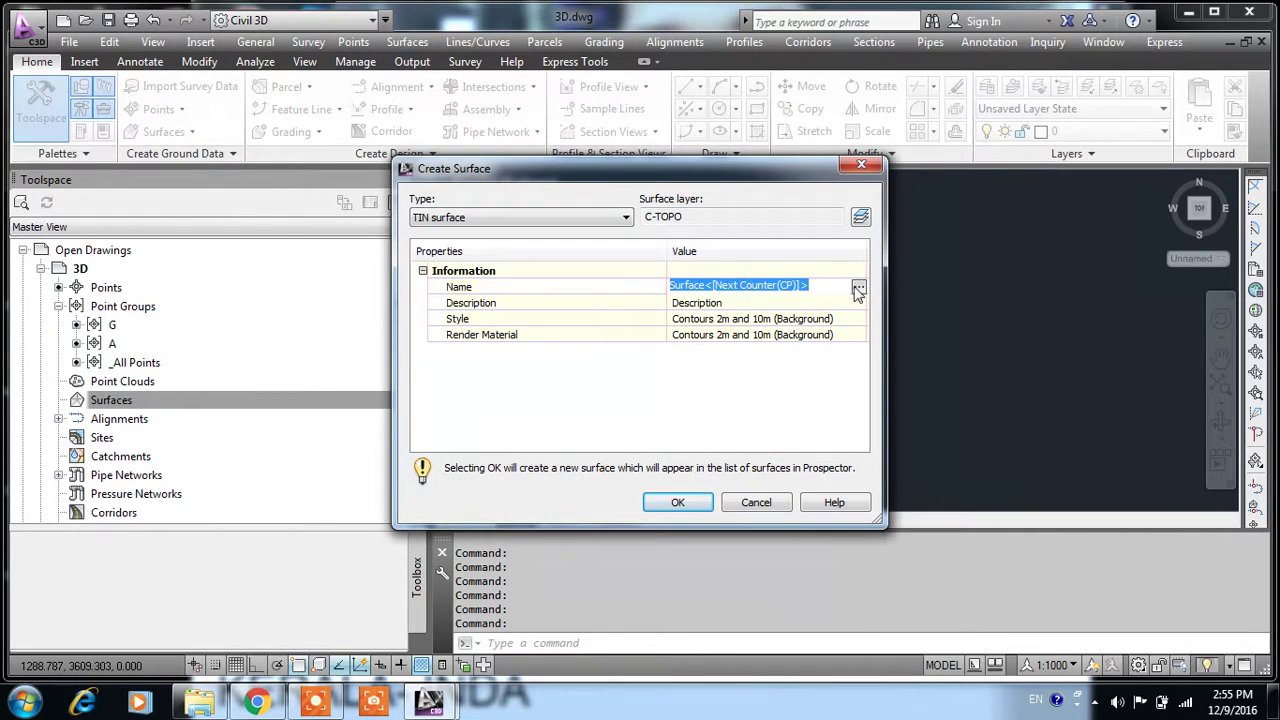
{"action": "type", "text": "E"}
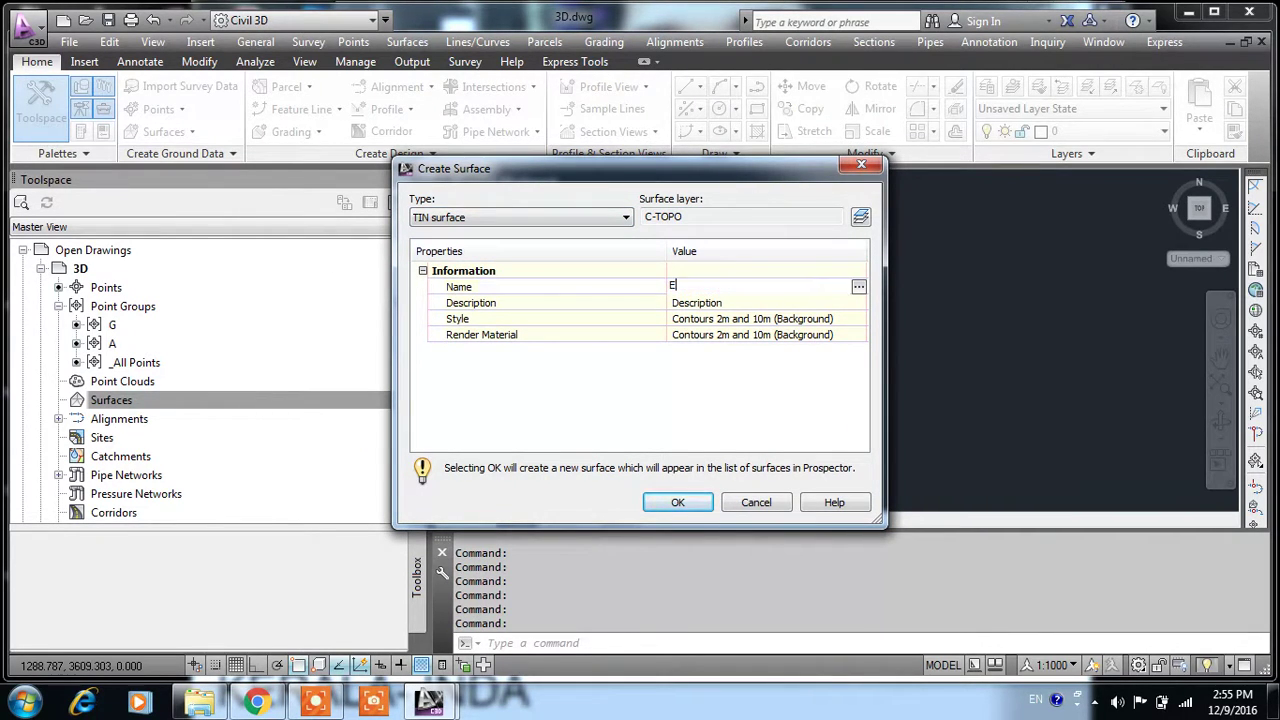
{"action": "key", "text": "Return"}
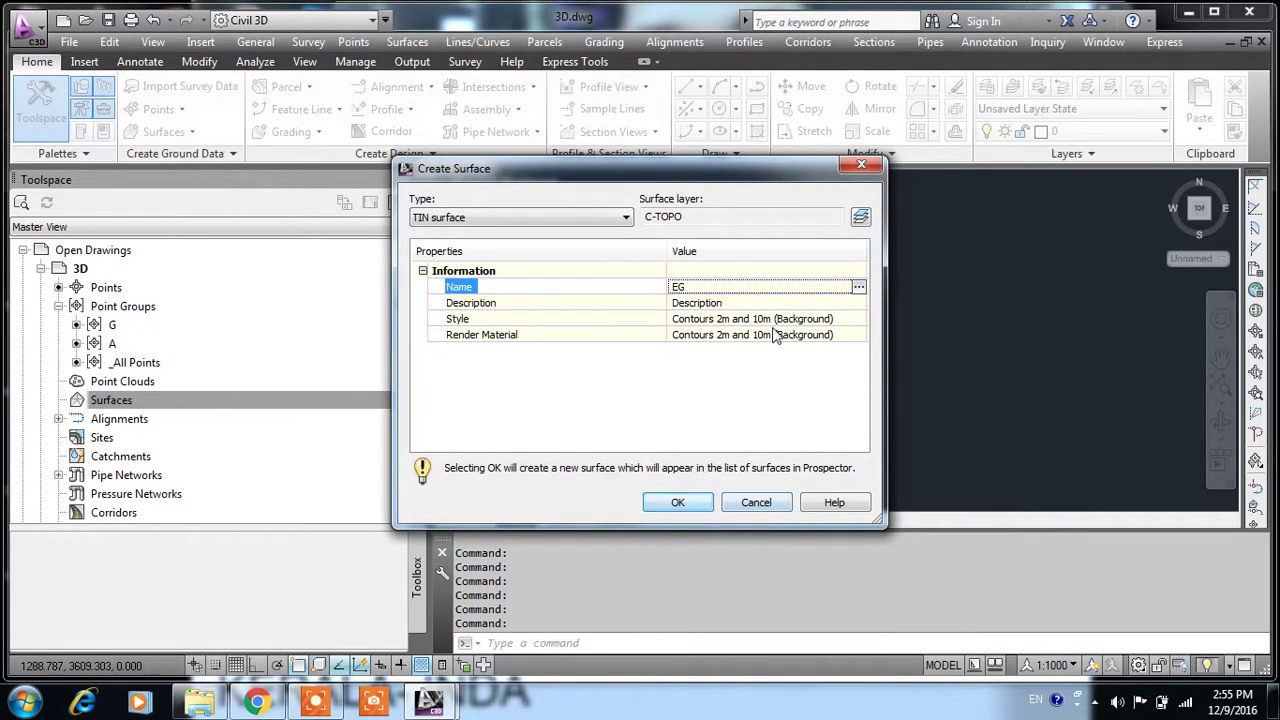
- Set the surface style to Contours 1m and 5m (Design)
{"action": "left_click", "coordinate": [775, 320]}
{"action": "left_click", "coordinate": [858, 318]}
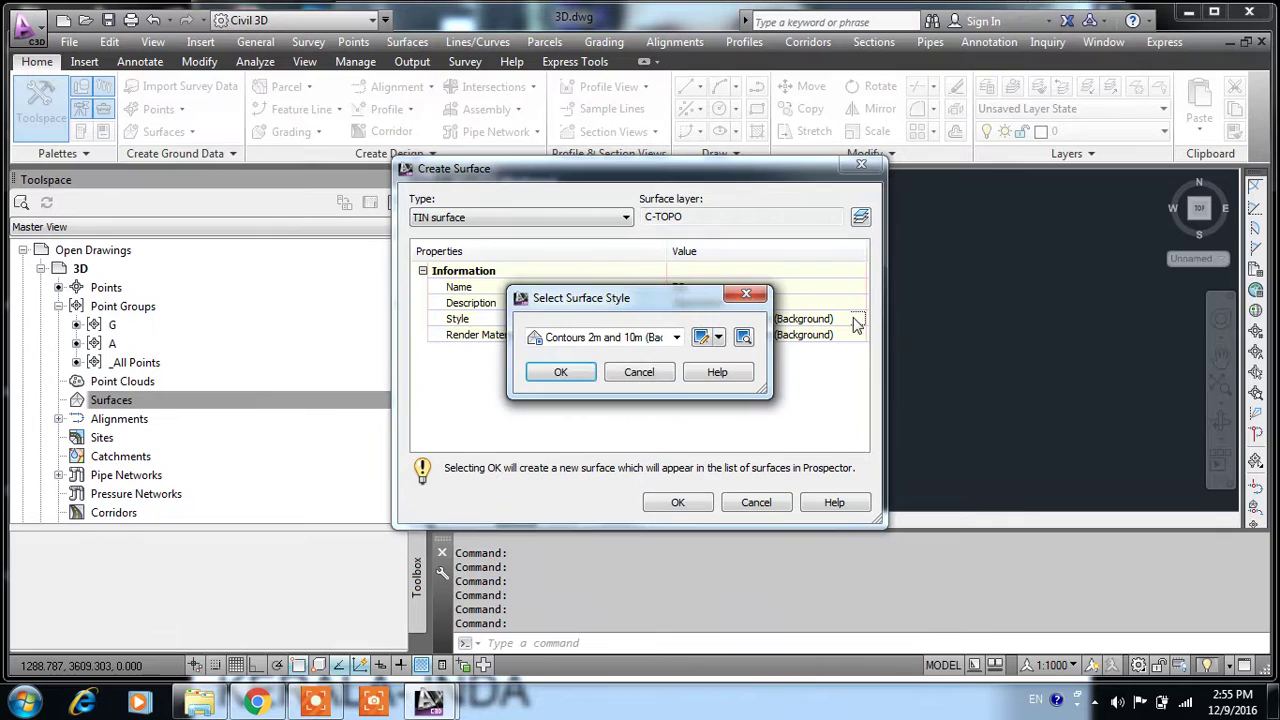
{"action": "left_click", "coordinate": [677, 338]}
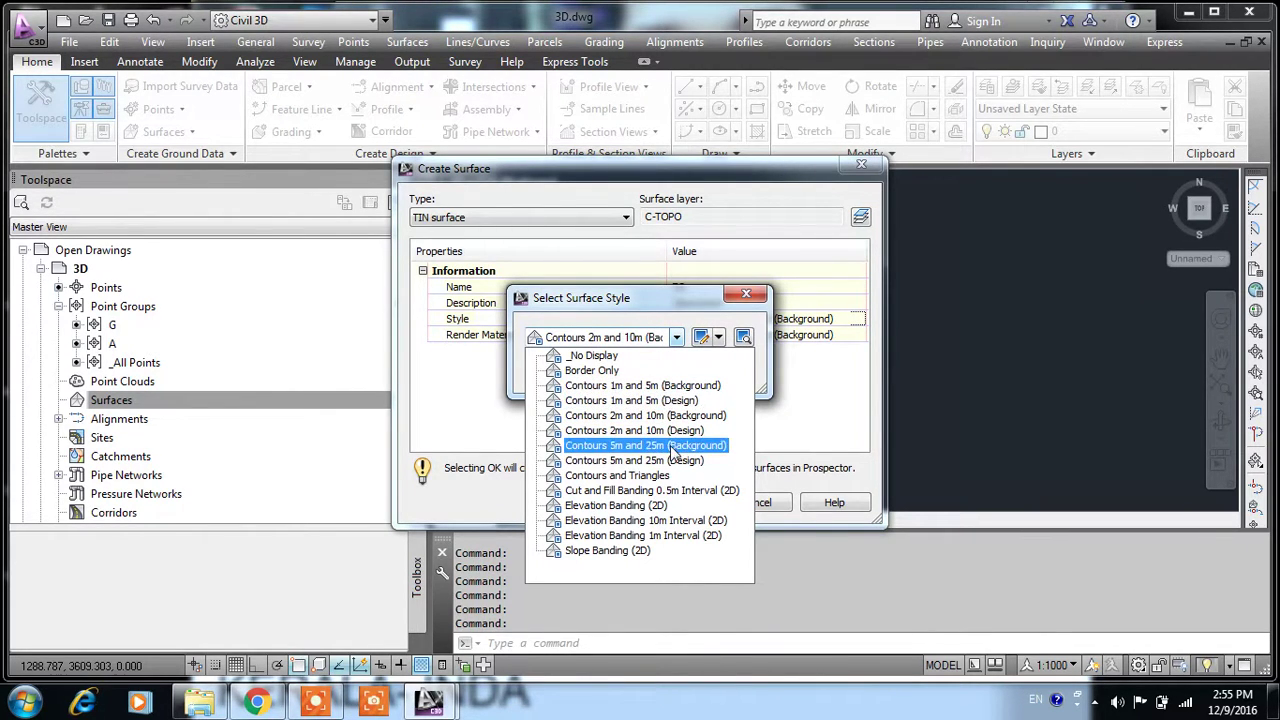
{"action": "left_click", "coordinate": [670, 401]}
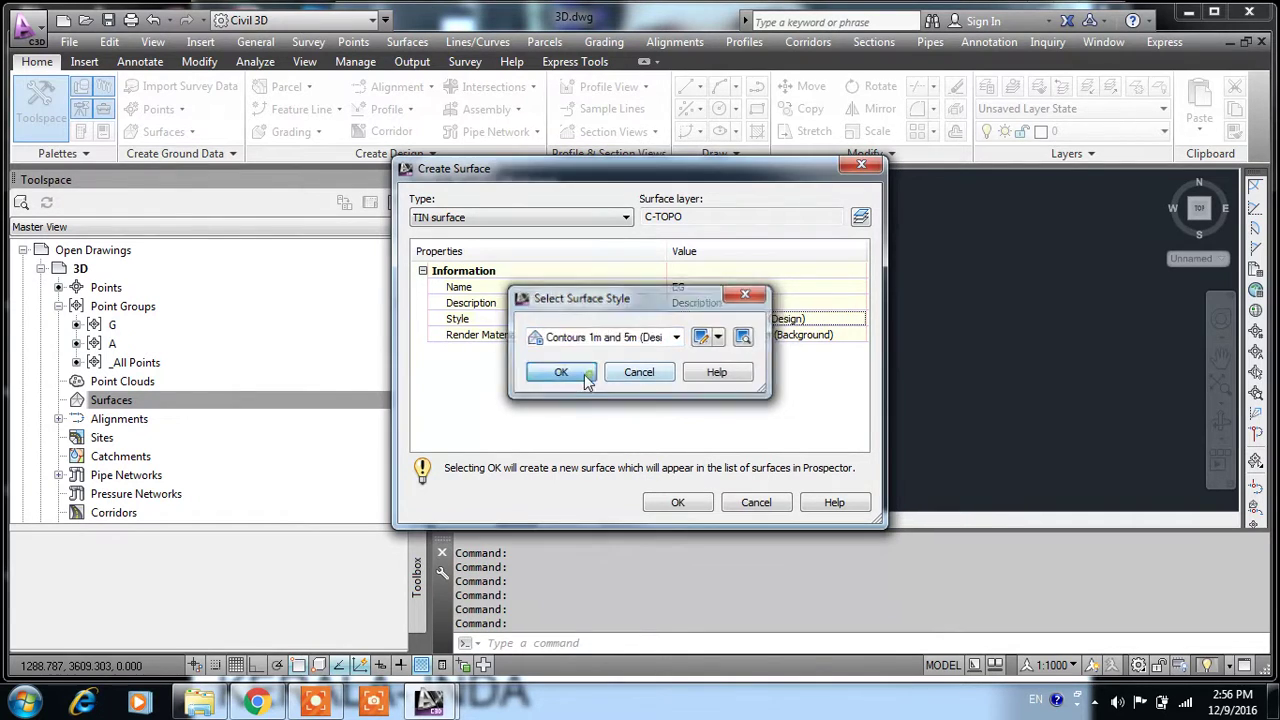
{"action": "left_click", "coordinate": [584, 376]}
- Set the render material to ByLayer and create the EG surface
{"action": "left_click", "coordinate": [815, 338]}
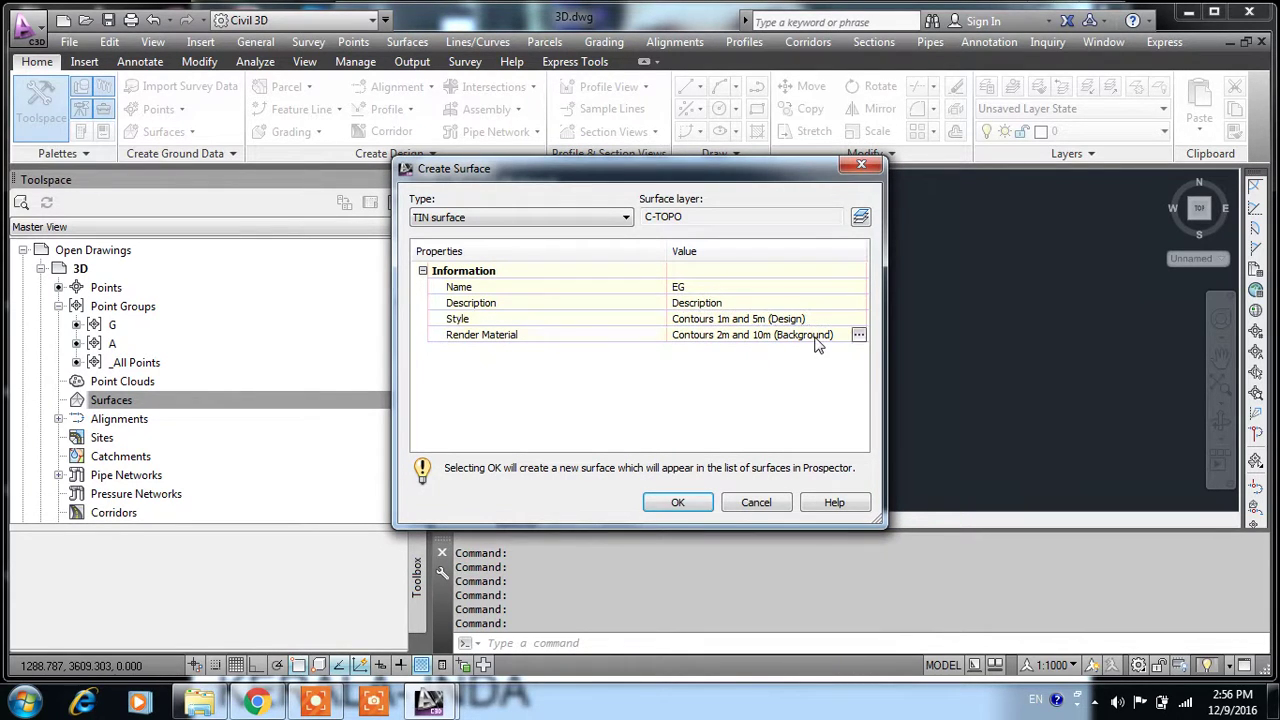
{"action": "left_click", "coordinate": [858, 336]}
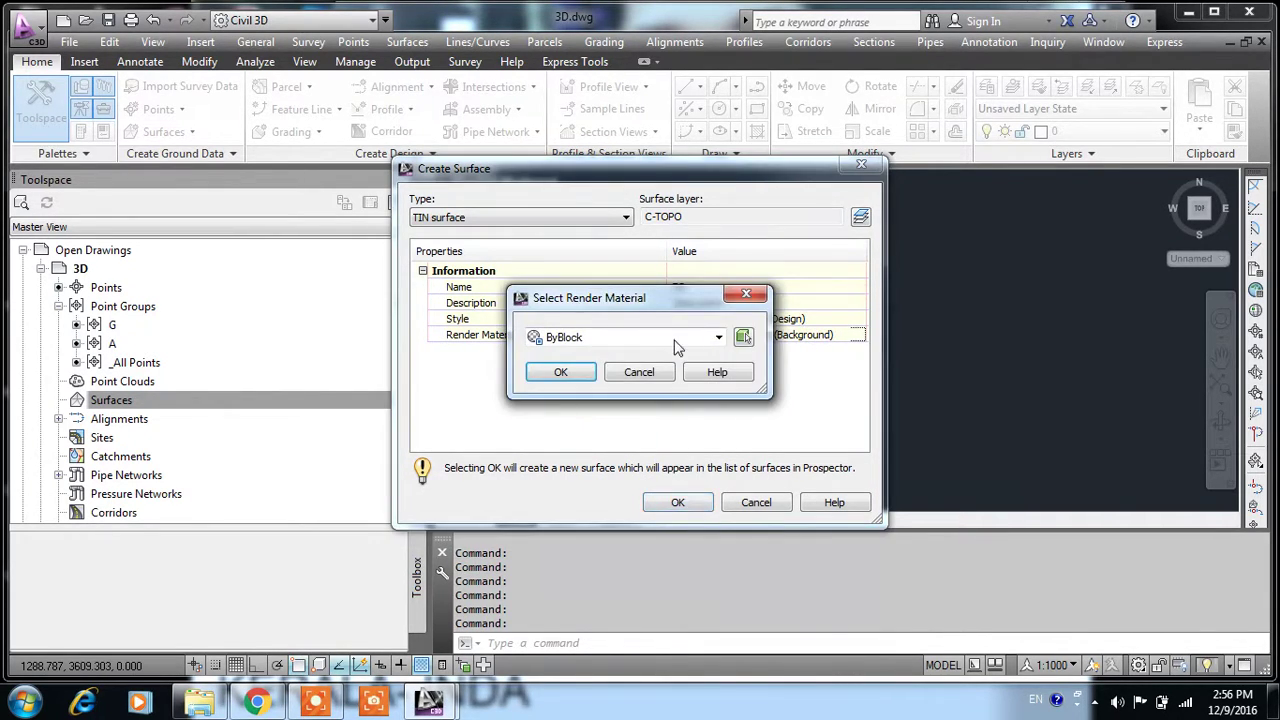
{"action": "left_click", "coordinate": [718, 337]}
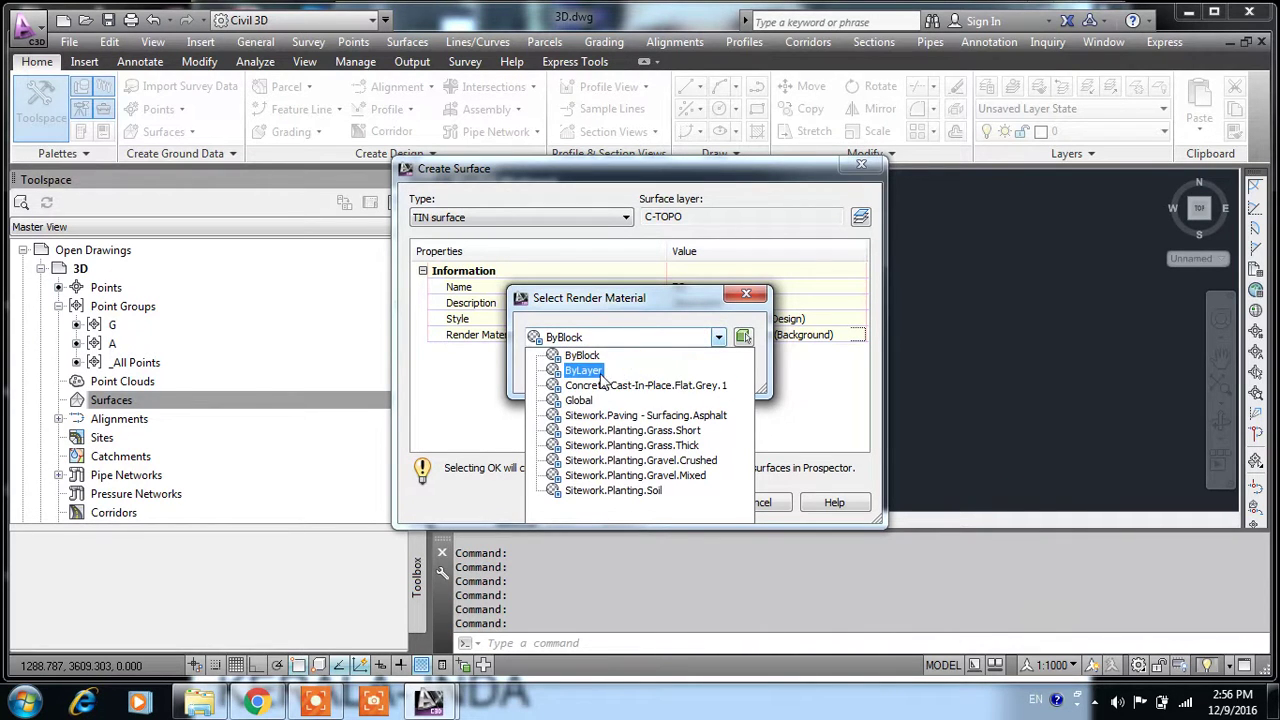
{"action": "left_click", "coordinate": [600, 371]}
{"action": "left_click", "coordinate": [562, 378]}
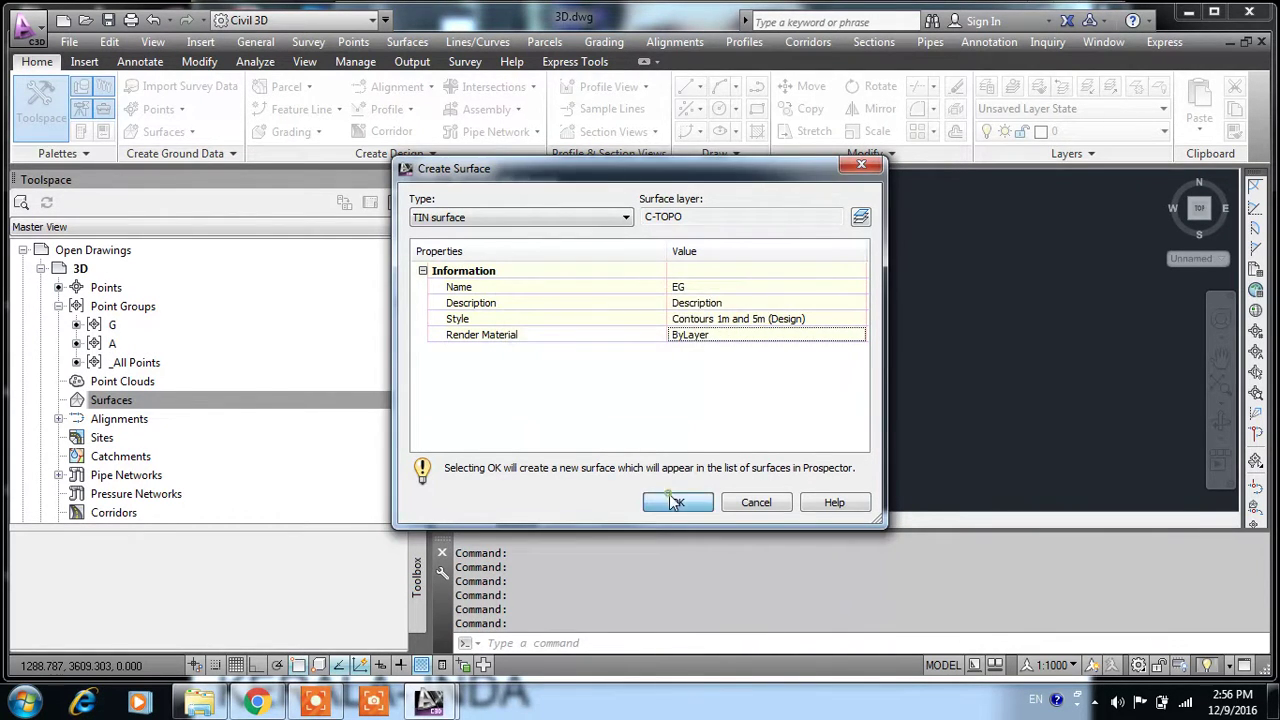
{"action": "left_click", "coordinate": [677, 502]}
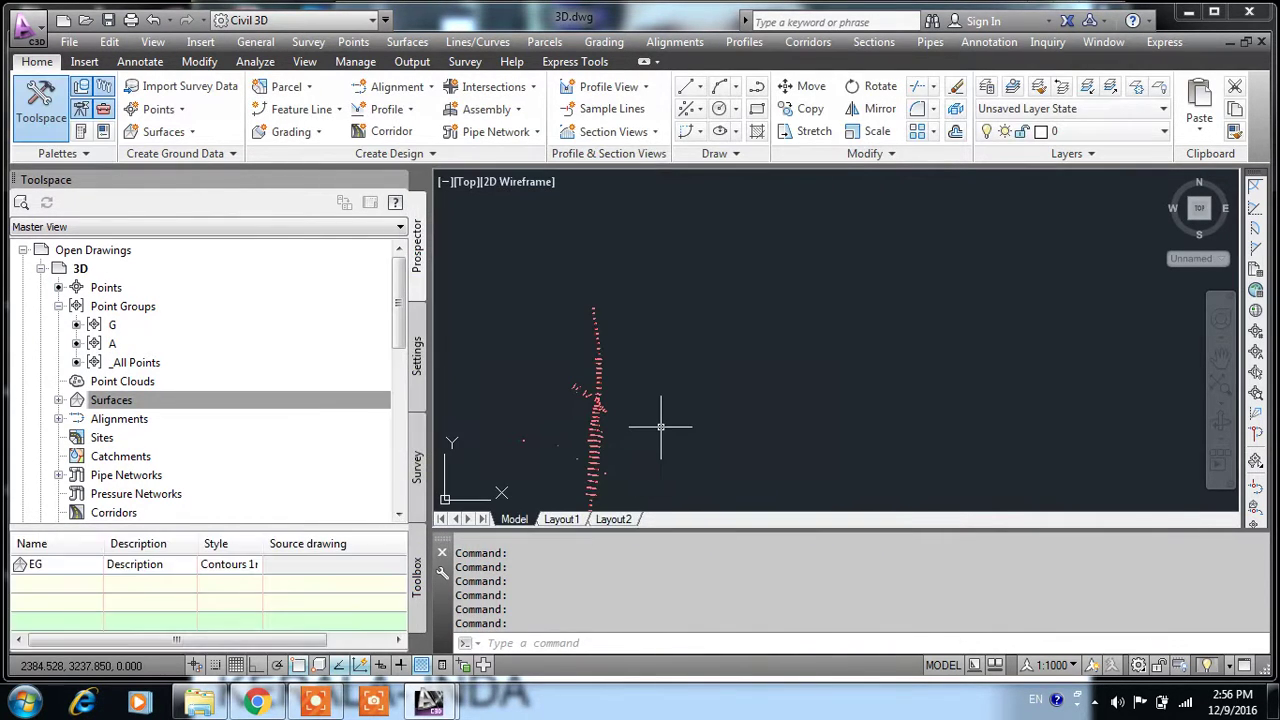
- Expand Surfaces > EG > Definition and start adding point groups
{"action": "left_click", "coordinate": [58, 400]}
{"action": "left_click", "coordinate": [76, 418]}
{"action": "scroll", "coordinate": [200, 350], "scroll_direction": "down", "scroll_amount": 2}
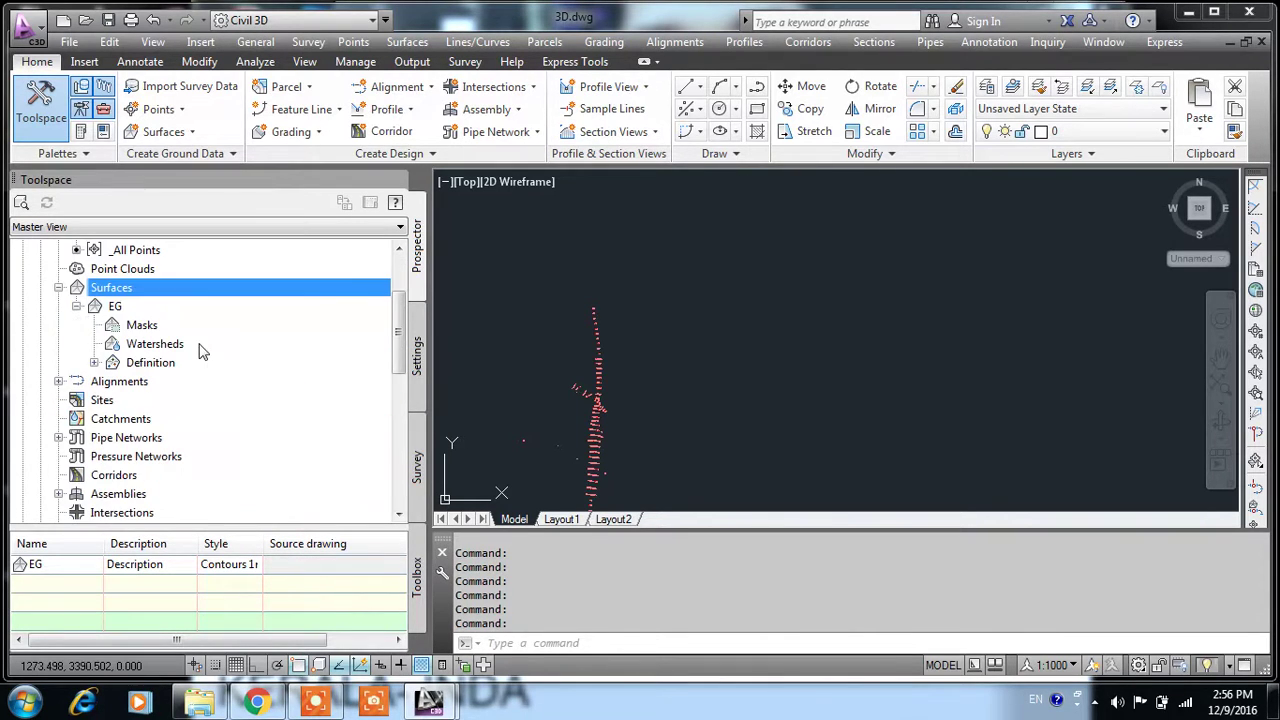
{"action": "left_click", "coordinate": [94, 362]}
{"action": "right_click", "coordinate": [166, 475]}
{"action": "left_click", "coordinate": [205, 489]}
- Select point groups A and G for EG, then apply and confirm
{"action": "left_click", "coordinate": [497, 335]}
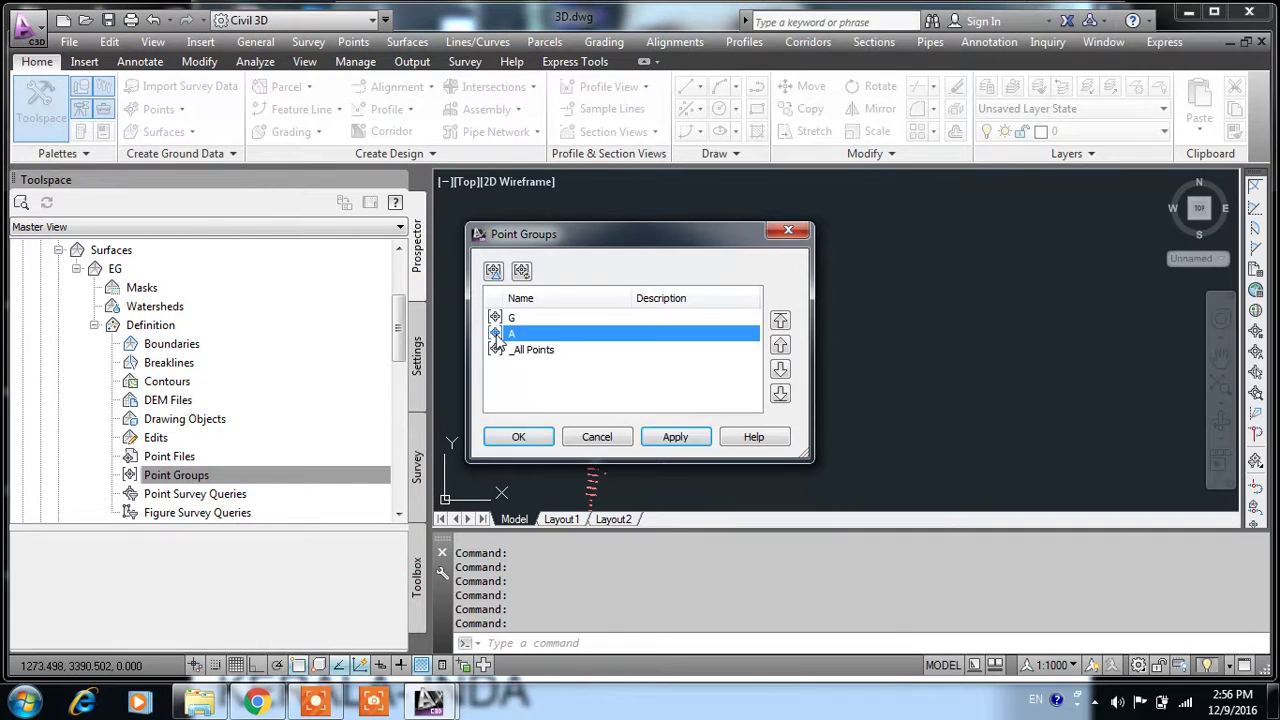
{"action": "left_click", "coordinate": [497, 318], "text": "shift"}
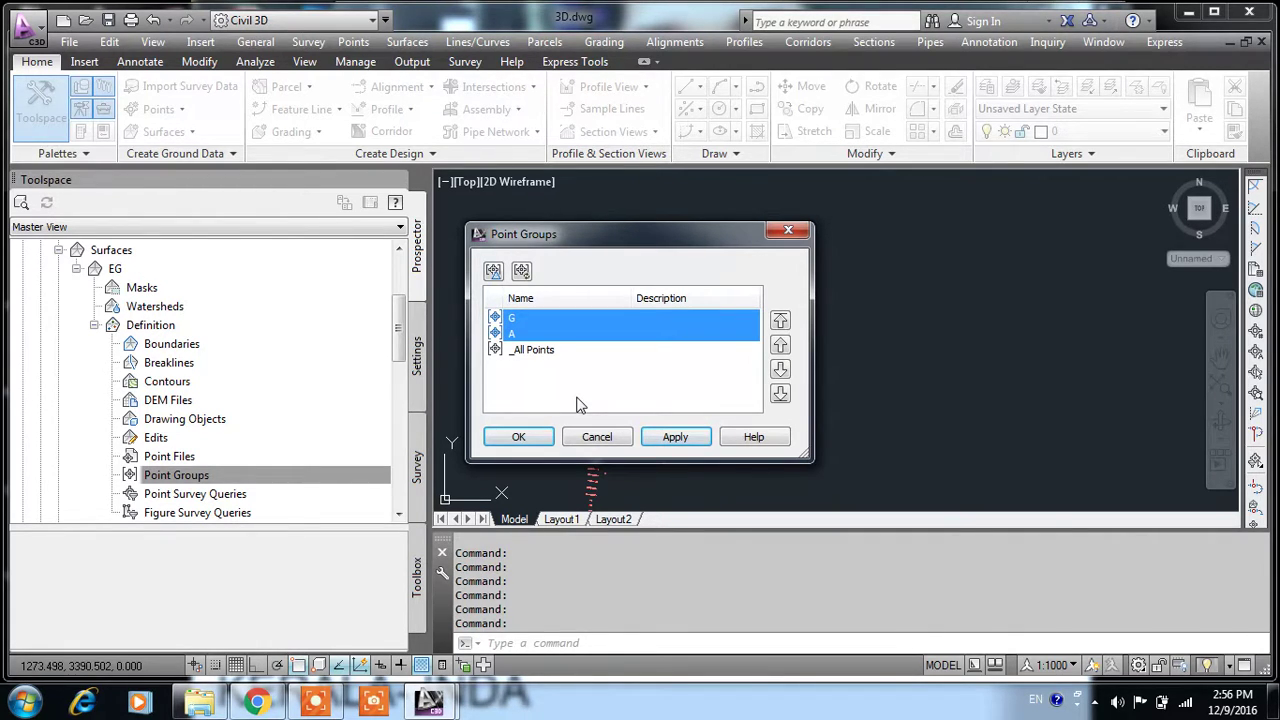
{"action": "left_click", "coordinate": [672, 443]}
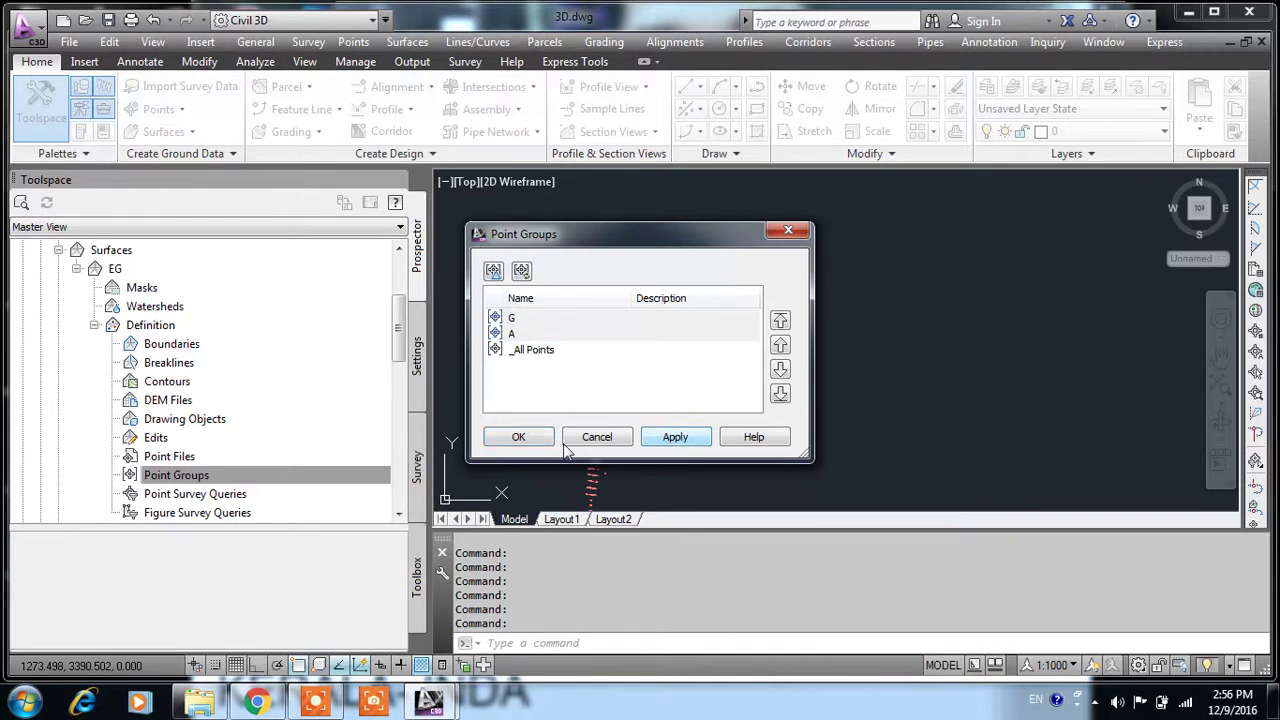
{"action": "left_click", "coordinate": [518, 440]}
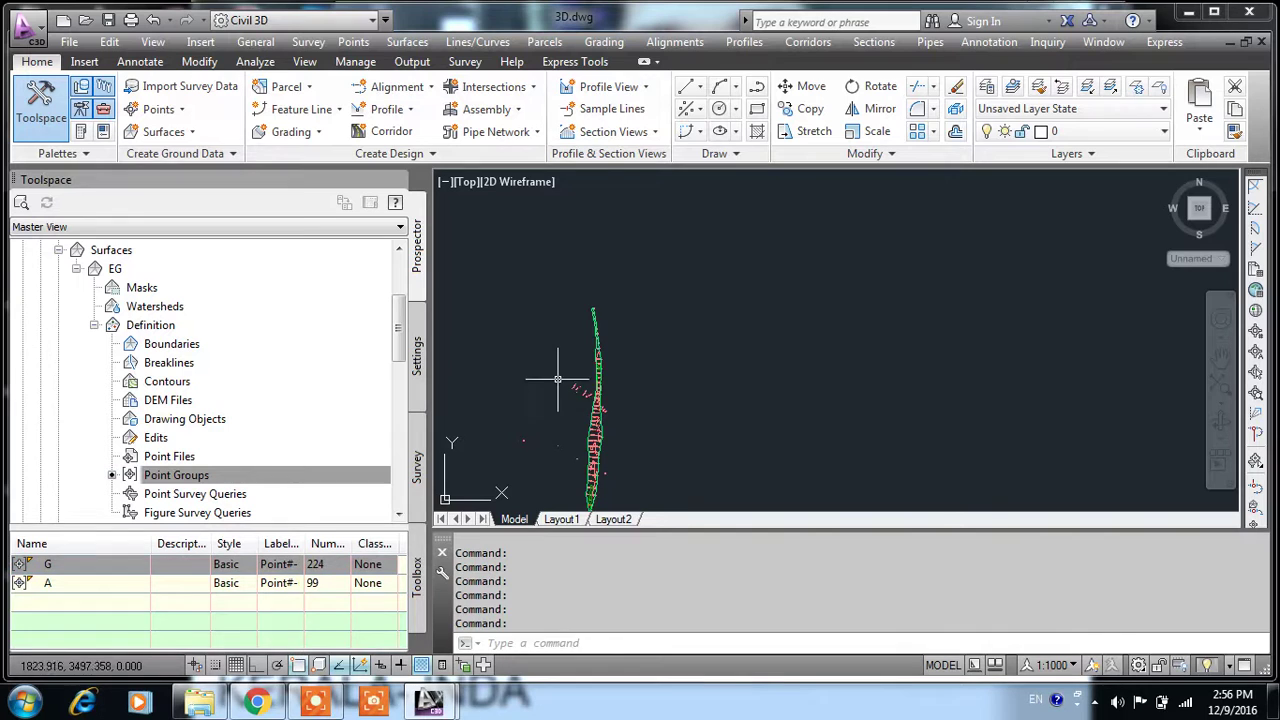
- Zoom in on the survey points, then select the EG surface and bring up its options
{"action": "scroll", "coordinate": [560, 366], "scroll_direction": "down", "scroll_amount": 5}
{"action": "scroll", "coordinate": [565, 370], "scroll_direction": "up", "scroll_amount": 7}
{"action": "scroll", "coordinate": [580, 440], "scroll_direction": "up", "scroll_amount": 2}
{"action": "scroll", "coordinate": [559, 363], "scroll_direction": "up", "scroll_amount": 2}
{"action": "scroll", "coordinate": [559, 363], "scroll_direction": "down", "scroll_amount": 1}
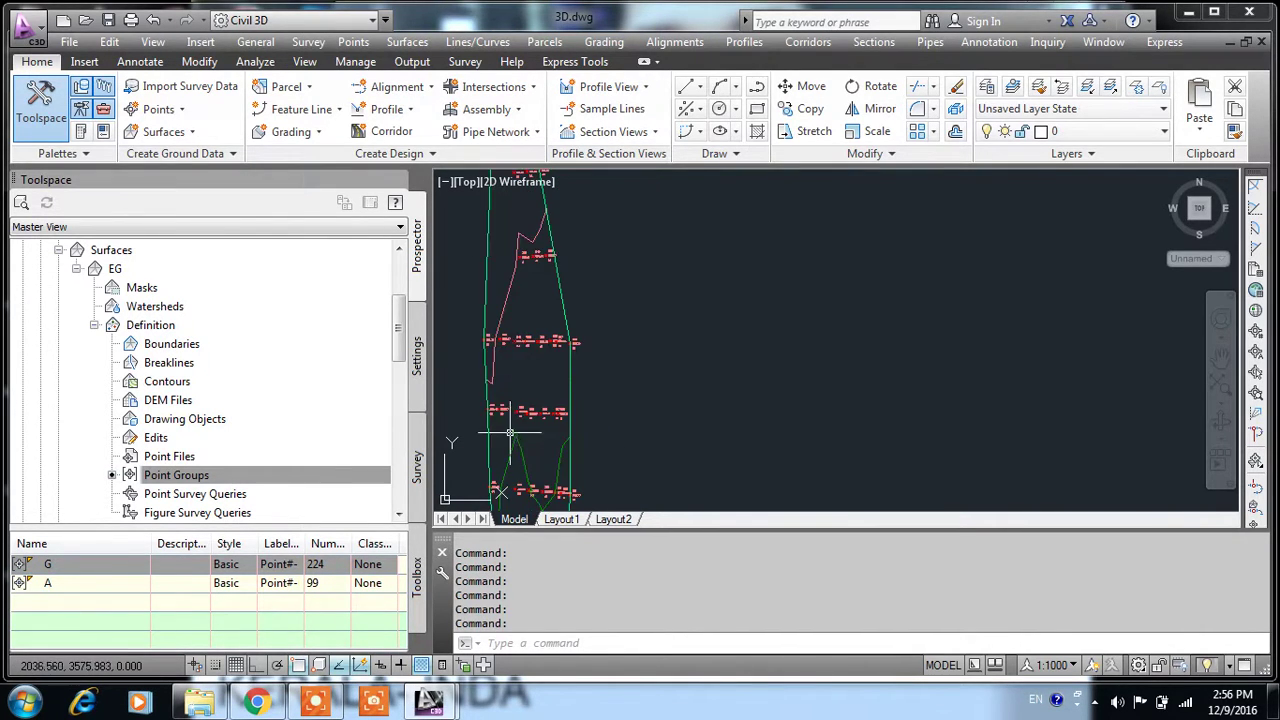
{"action": "scroll", "coordinate": [570, 252], "scroll_direction": "down", "scroll_amount": 1}
{"action": "scroll", "coordinate": [621, 396], "scroll_direction": "down", "scroll_amount": 1}
{"action": "scroll", "coordinate": [621, 396], "scroll_direction": "up", "scroll_amount": 2}
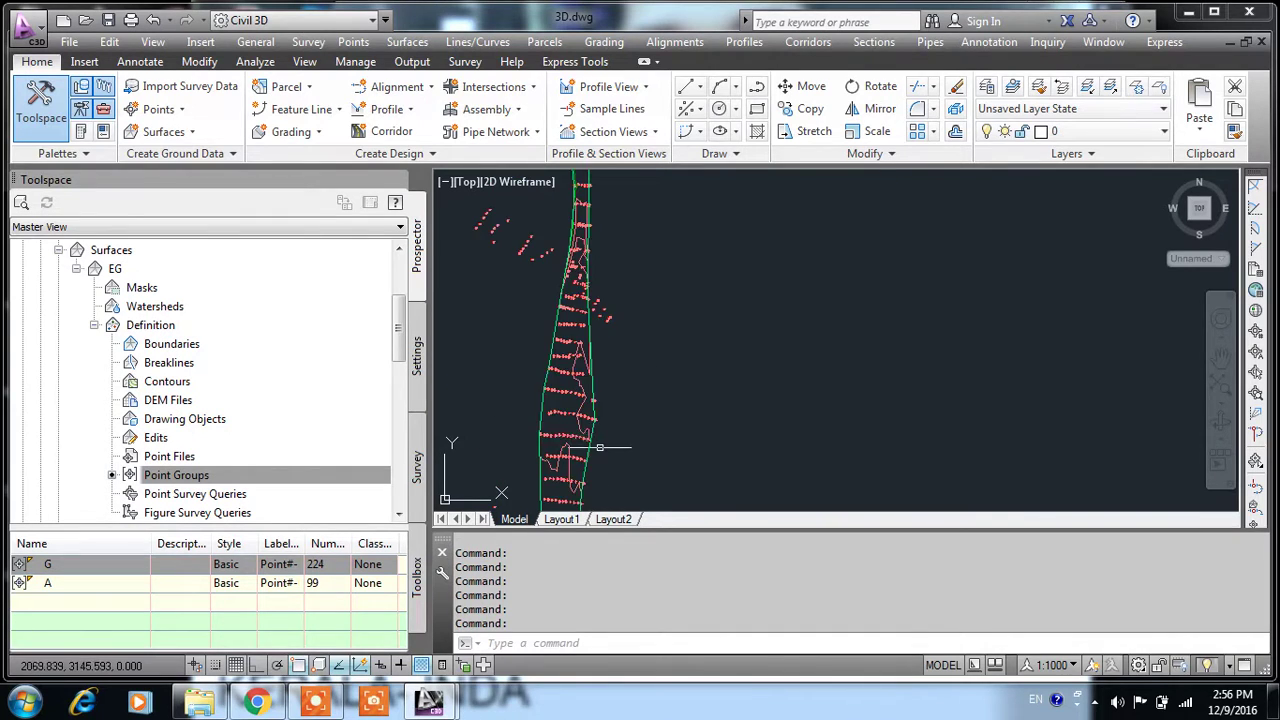
{"action": "scroll", "coordinate": [600, 420], "scroll_direction": "up", "scroll_amount": 2}
{"action": "left_click", "coordinate": [565, 310]}
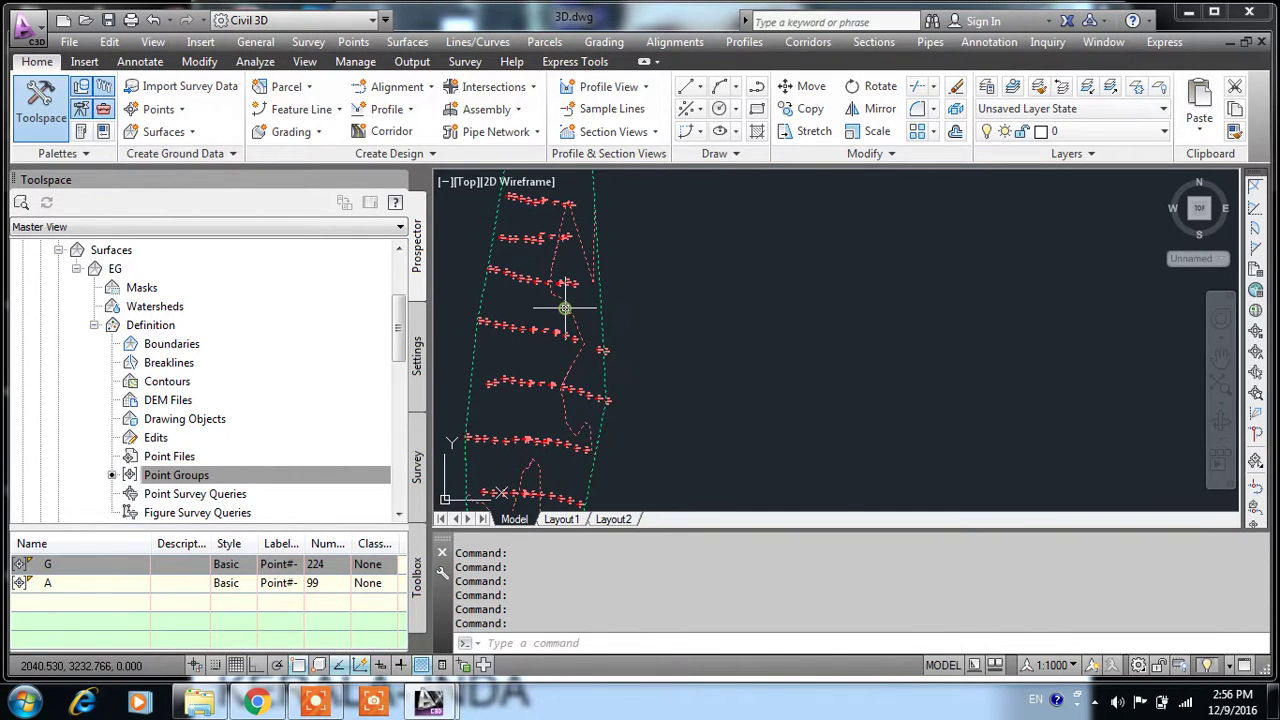
{"action": "right_click", "coordinate": [565, 310]}
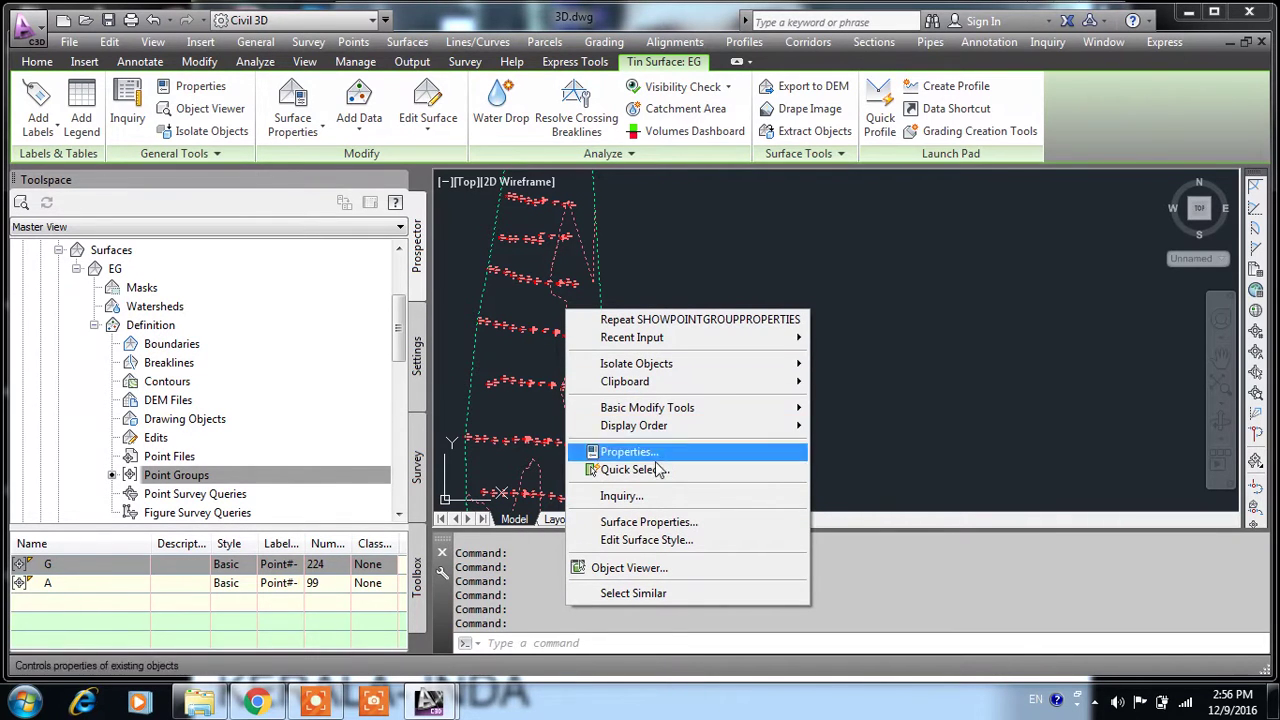
- In the EG surface style, set the minor contour interval to 0.1 m and save
{"action": "left_click", "coordinate": [664, 541]}
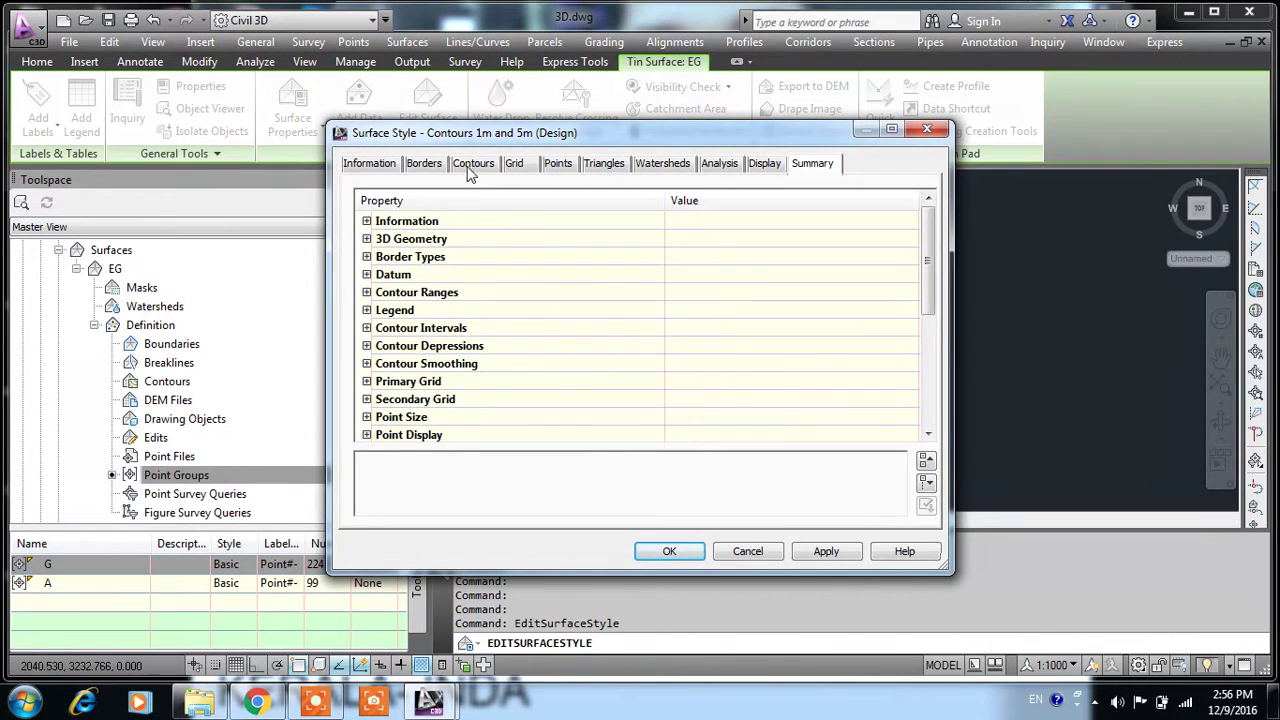
{"action": "left_click", "coordinate": [474, 170]}
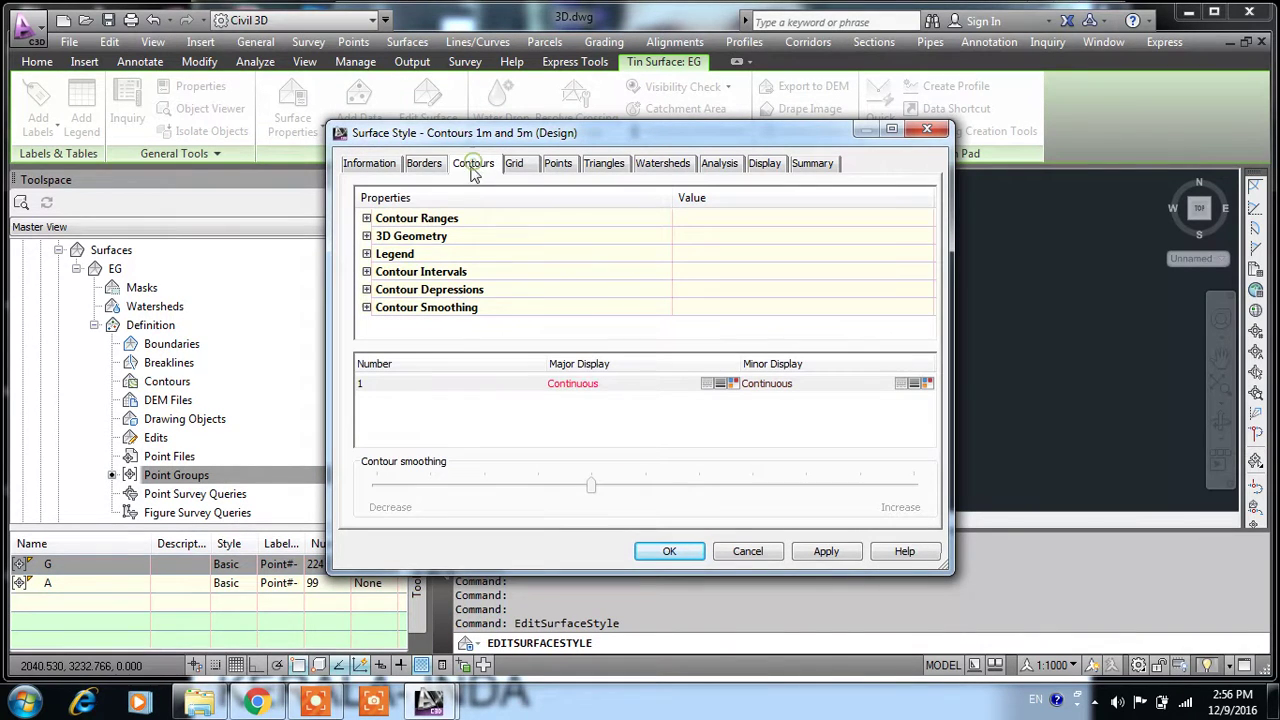
{"action": "left_click", "coordinate": [367, 272]}
{"action": "left_click", "coordinate": [719, 307]}
{"action": "scroll", "coordinate": [705, 295], "scroll_direction": "down", "scroll_amount": 1}
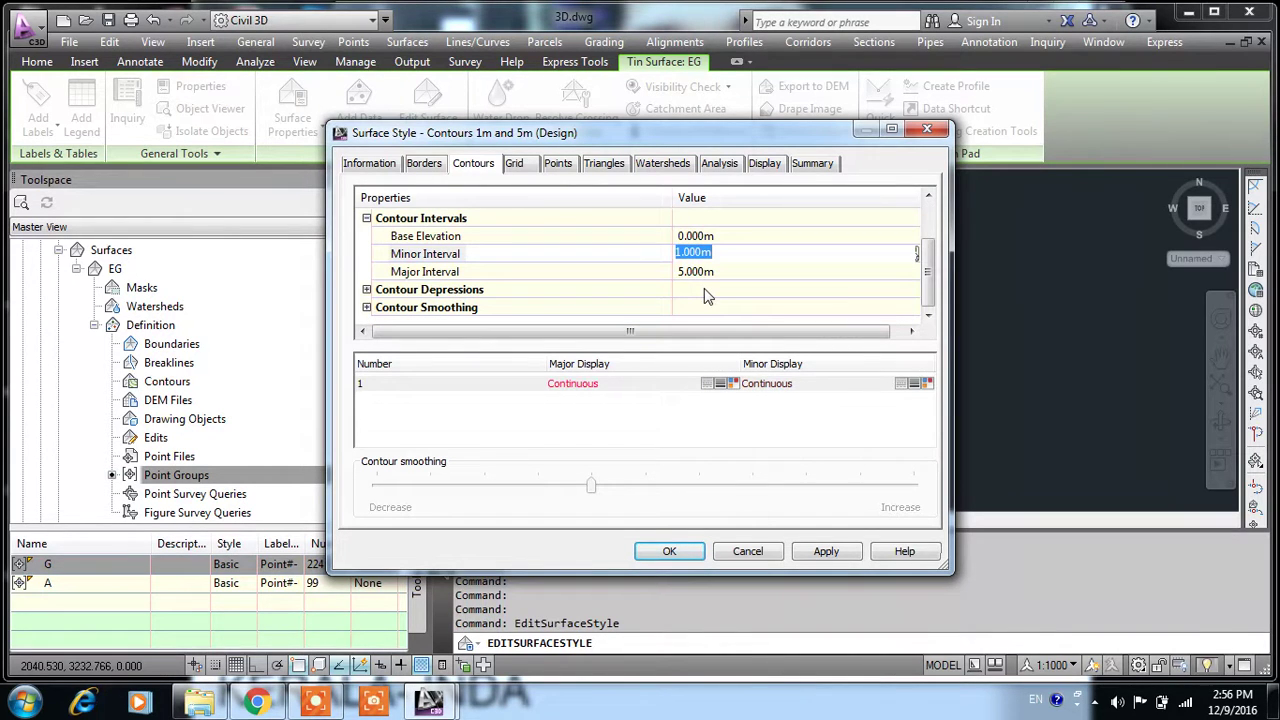
{"action": "key", "text": "BackSpace"}
{"action": "left_click", "coordinate": [601, 278]}
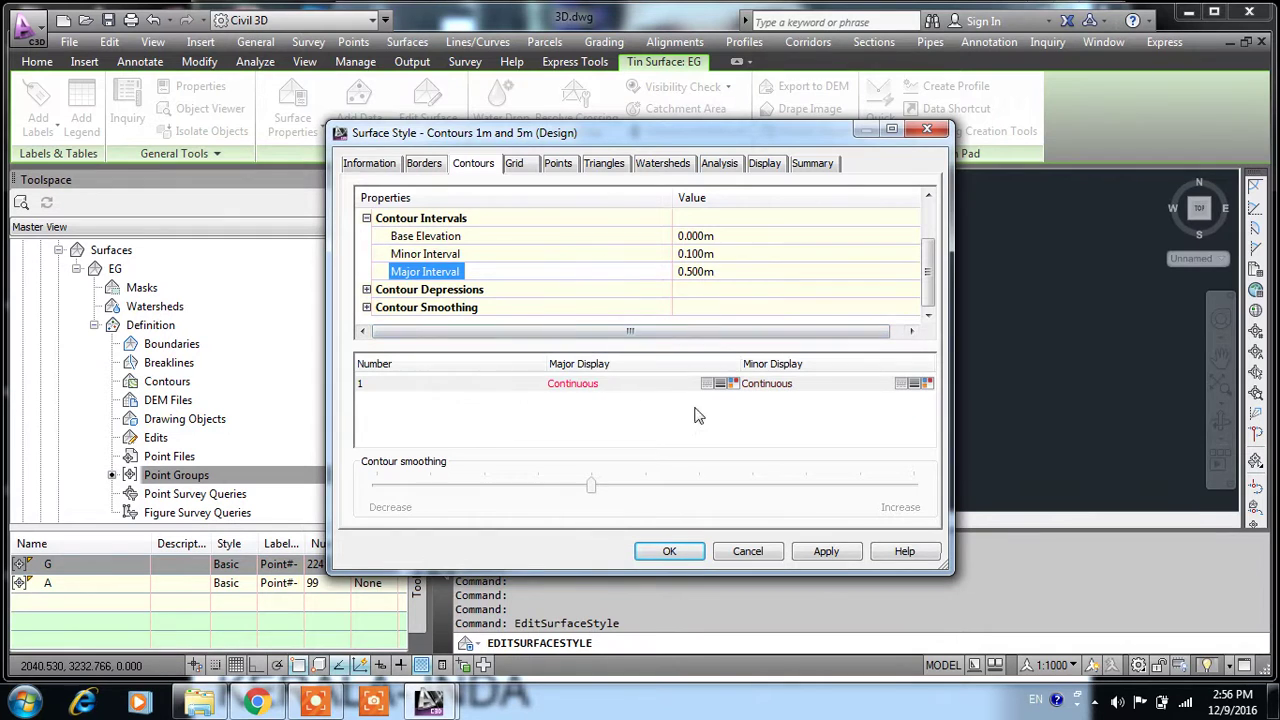
{"action": "left_click", "coordinate": [816, 551]}
{"action": "left_click", "coordinate": [695, 551]}
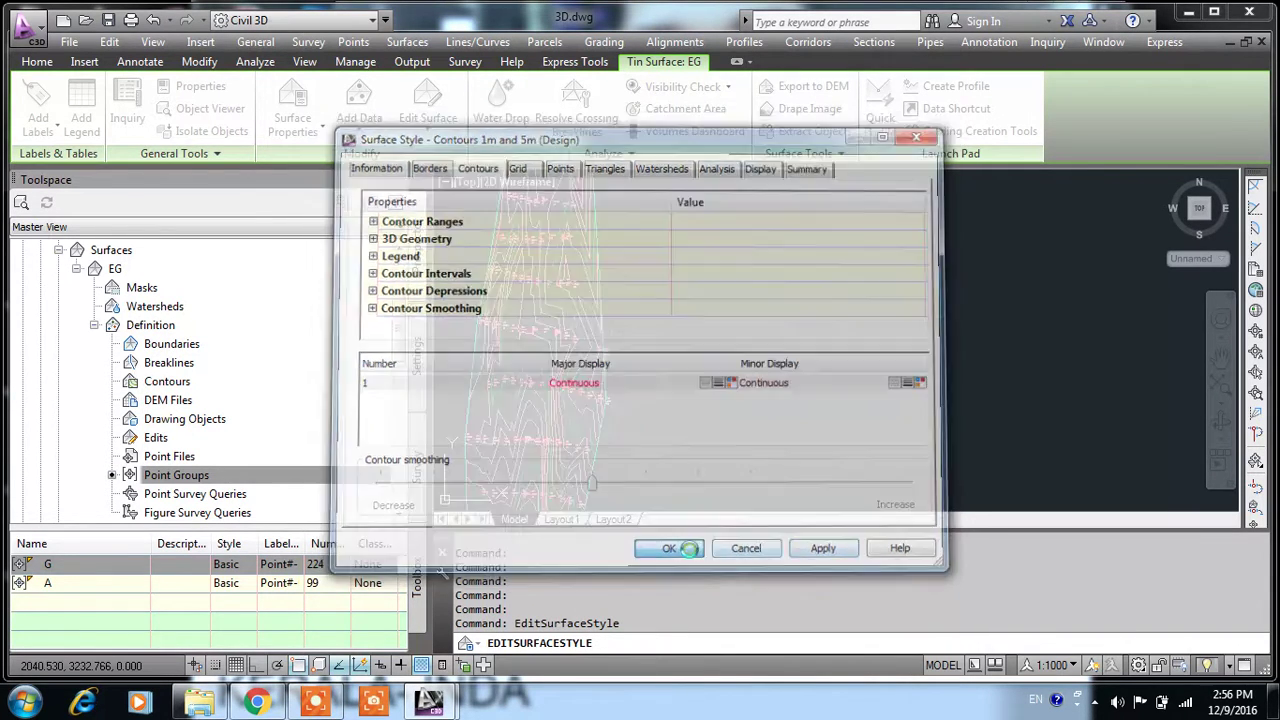
- Zoom to the densely contoured EG surface, select it and bring up its context menu
{"action": "scroll", "coordinate": [635, 360], "scroll_direction": "down", "scroll_amount": 5}
{"action": "scroll", "coordinate": [614, 324], "scroll_direction": "up", "scroll_amount": 3}
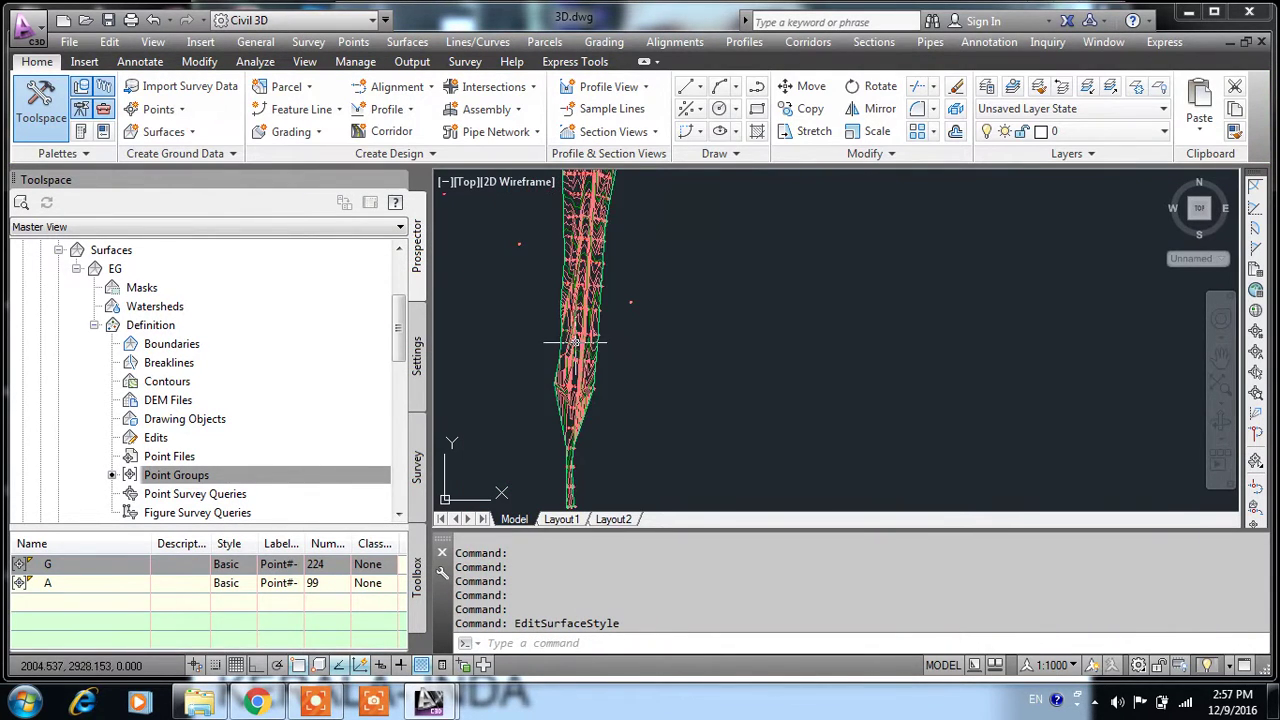
{"action": "scroll", "coordinate": [612, 380], "scroll_direction": "up", "scroll_amount": 2}
{"action": "scroll", "coordinate": [608, 435], "scroll_direction": "up", "scroll_amount": 1}
{"action": "scroll", "coordinate": [608, 425], "scroll_direction": "up", "scroll_amount": 1}
{"action": "scroll", "coordinate": [590, 320], "scroll_direction": "up", "scroll_amount": 1}
{"action": "scroll", "coordinate": [583, 291], "scroll_direction": "down", "scroll_amount": 2}
{"action": "scroll", "coordinate": [588, 219], "scroll_direction": "down", "scroll_amount": 1}
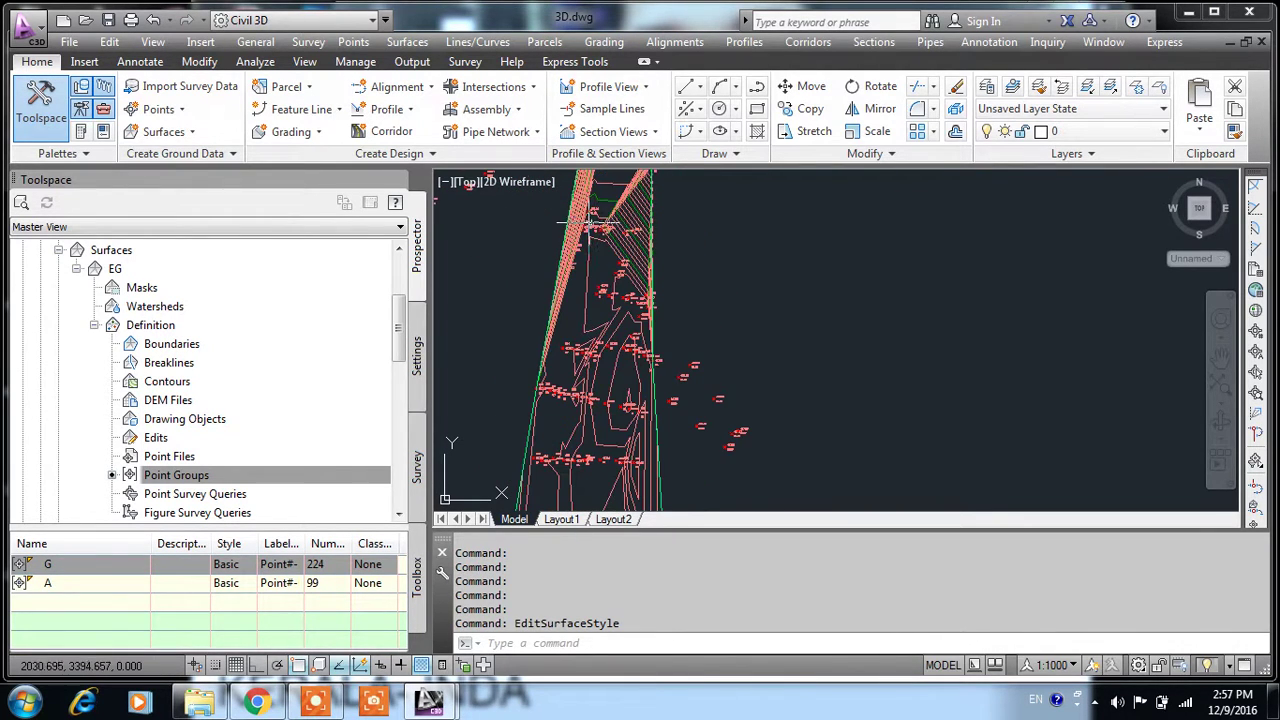
{"action": "left_click", "coordinate": [620, 215]}
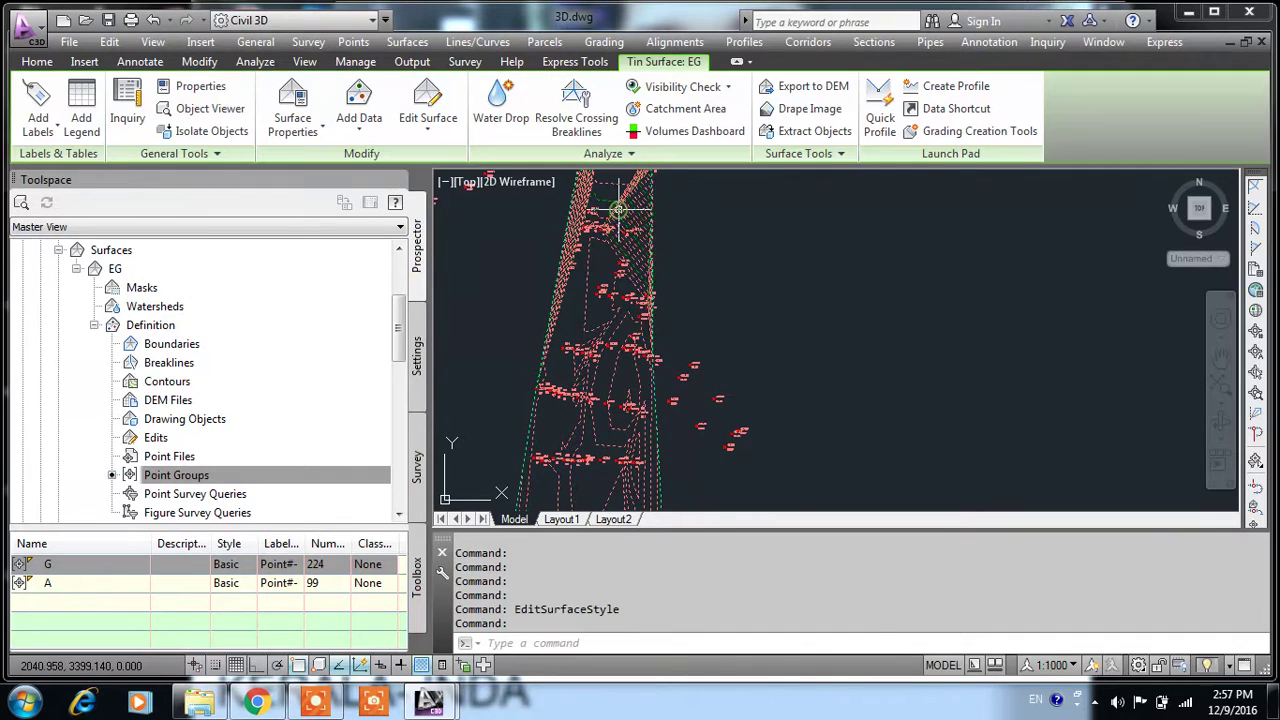
{"action": "right_click", "coordinate": [621, 214]}
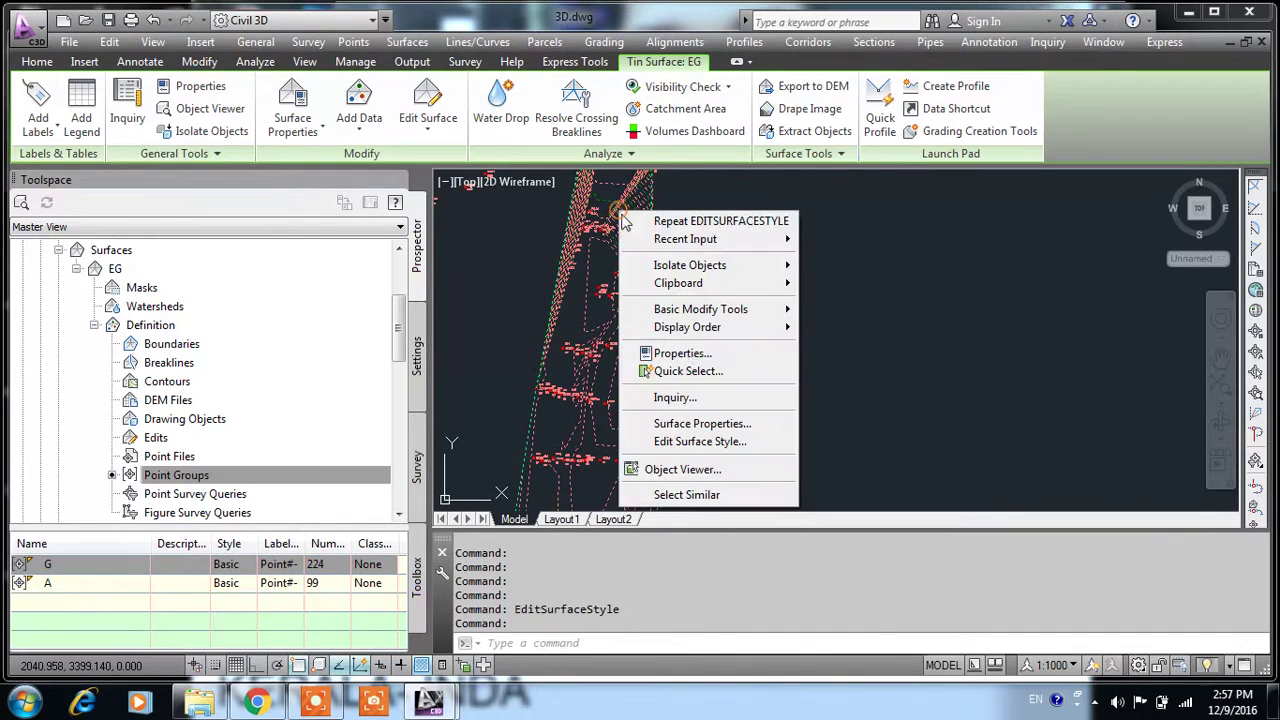
- Open the EG surface style and review its Contour Ranges, Watersheds, Triangles and Points settings
{"action": "left_click", "coordinate": [700, 441]}
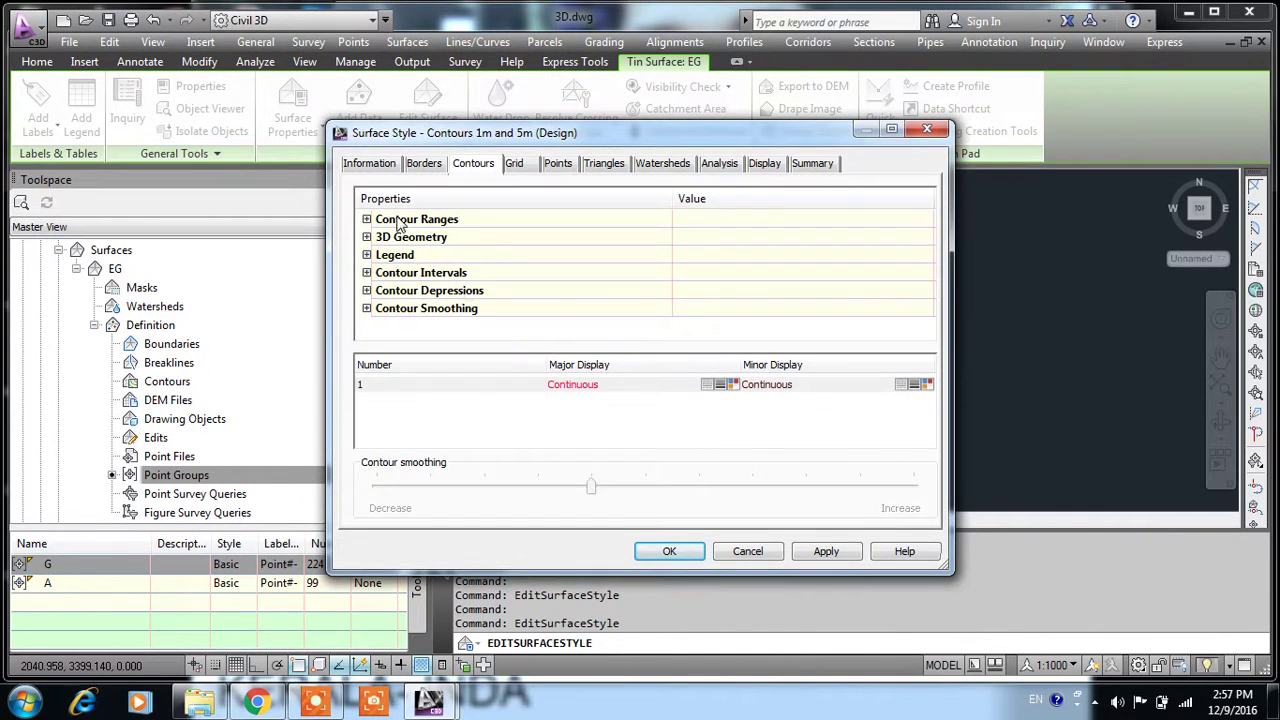
{"action": "left_click", "coordinate": [398, 222]}
{"action": "left_click", "coordinate": [366, 219]}
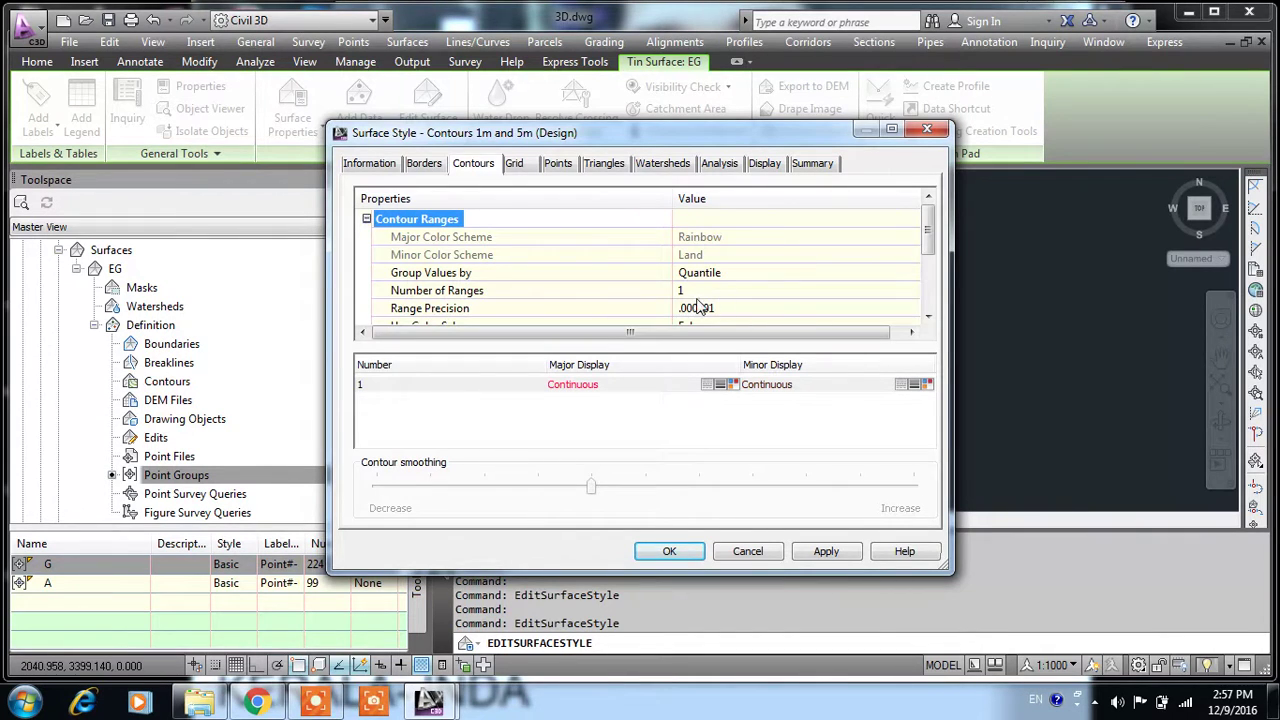
{"action": "left_click", "coordinate": [662, 165]}
{"action": "left_click", "coordinate": [606, 165]}
{"action": "left_click", "coordinate": [560, 164]}
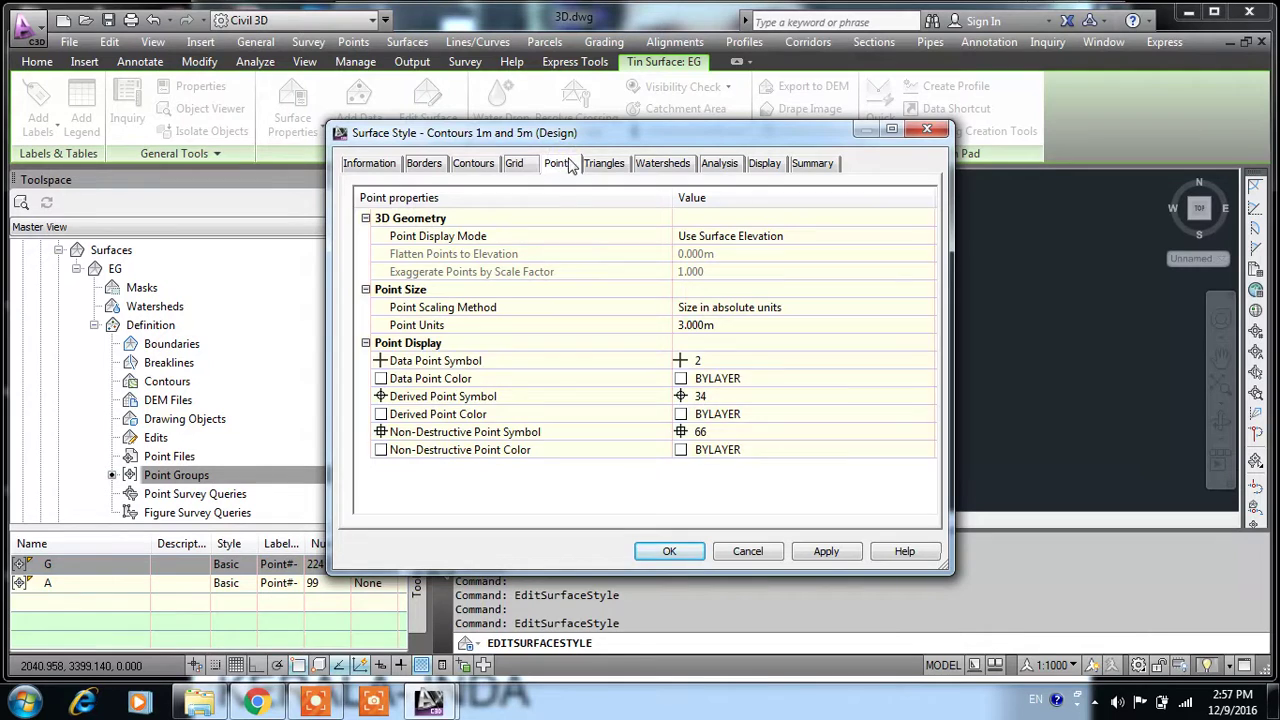
- Keep triangle elevation as Use Surface Elevation and review Depression Watershed and Display settings
{"action": "left_click", "coordinate": [606, 165]}
{"action": "left_click", "coordinate": [722, 238]}
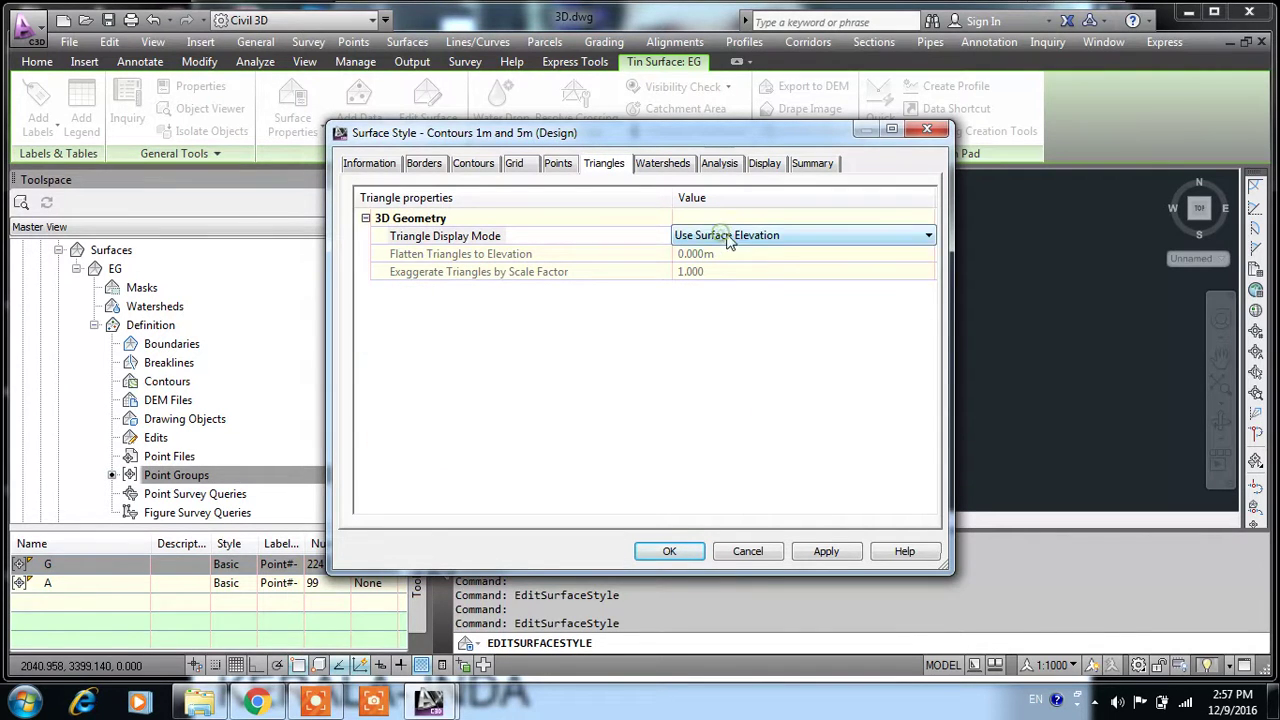
{"action": "left_click", "coordinate": [778, 238]}
{"action": "left_click", "coordinate": [781, 252]}
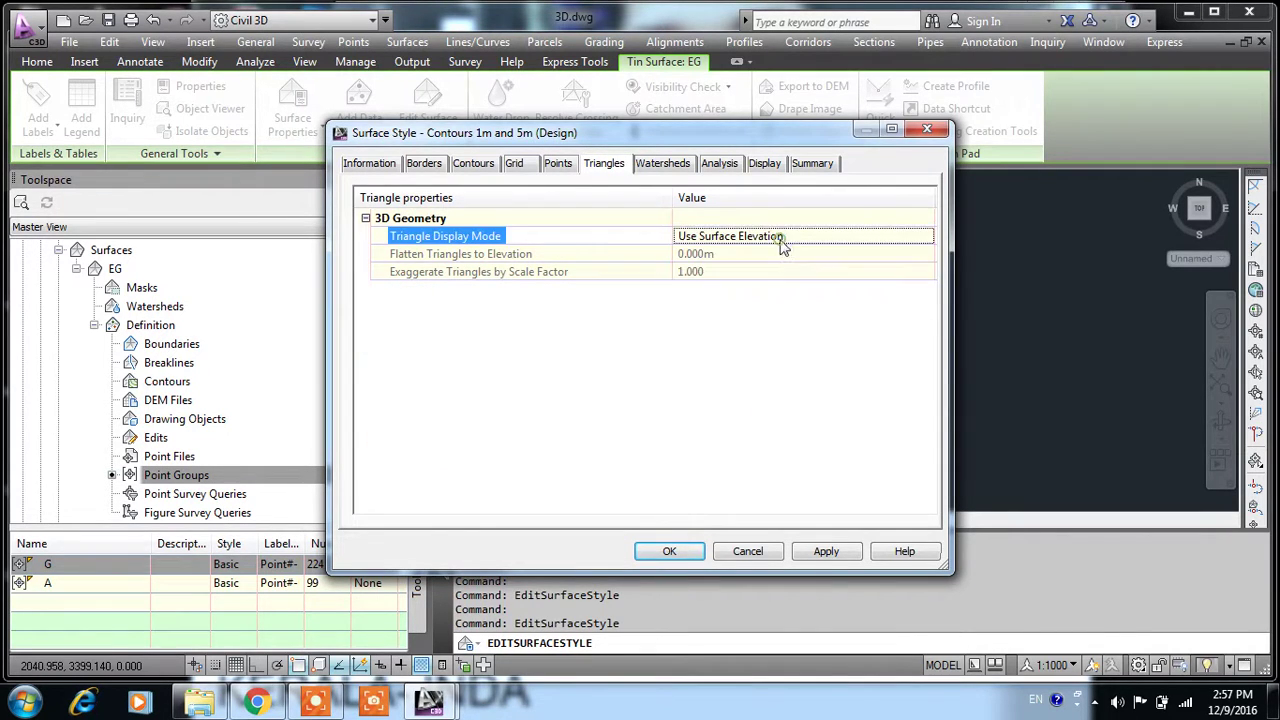
{"action": "left_click", "coordinate": [651, 166]}
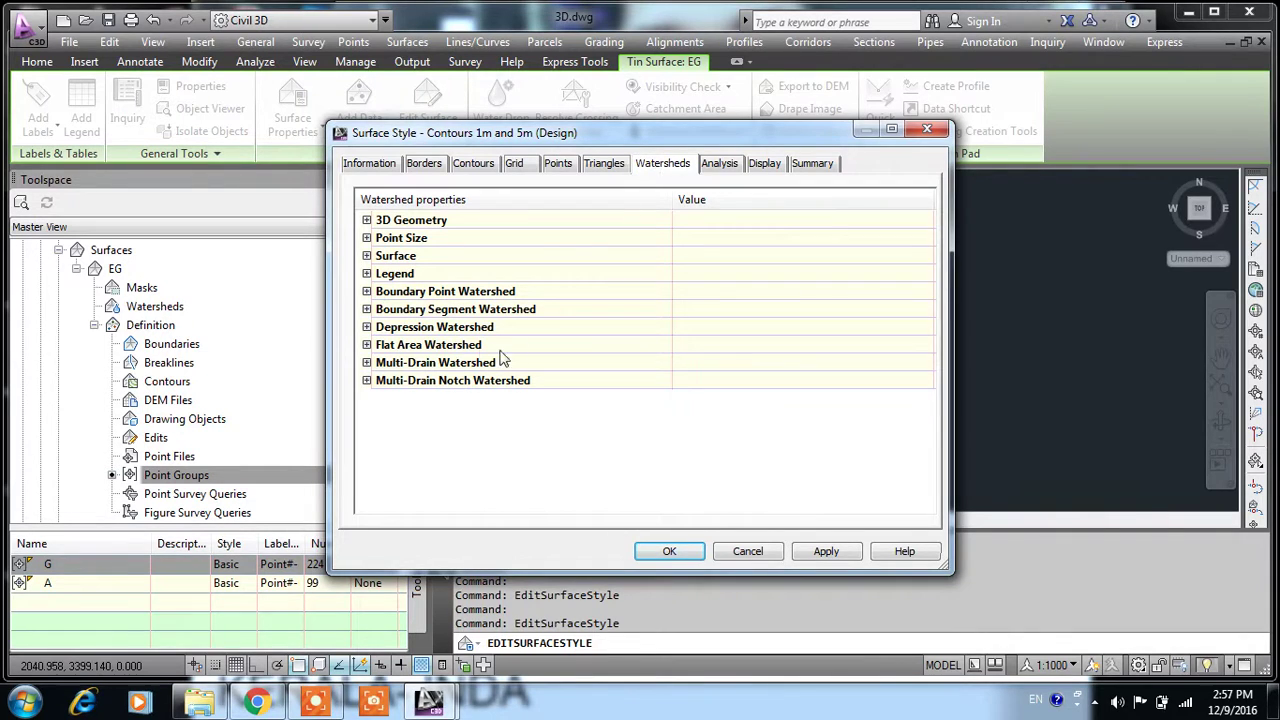
{"action": "left_click", "coordinate": [441, 330]}
{"action": "left_click", "coordinate": [367, 327]}
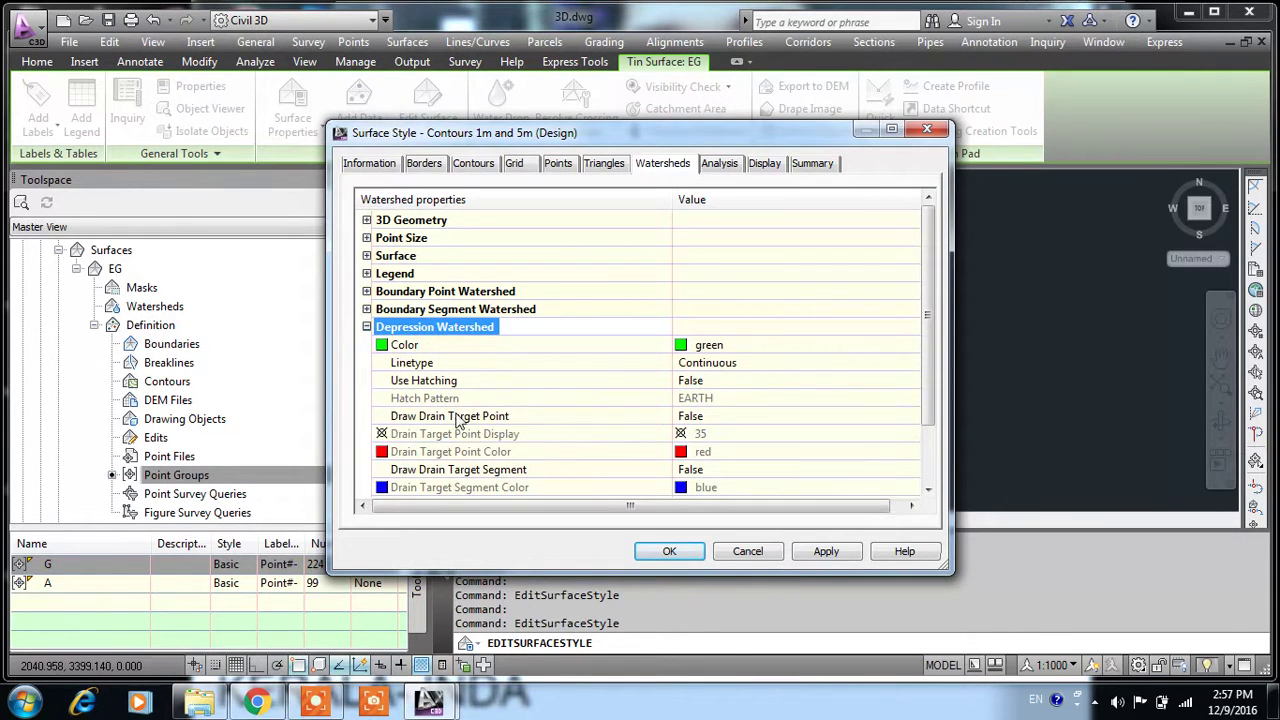
{"action": "left_click", "coordinate": [826, 166]}
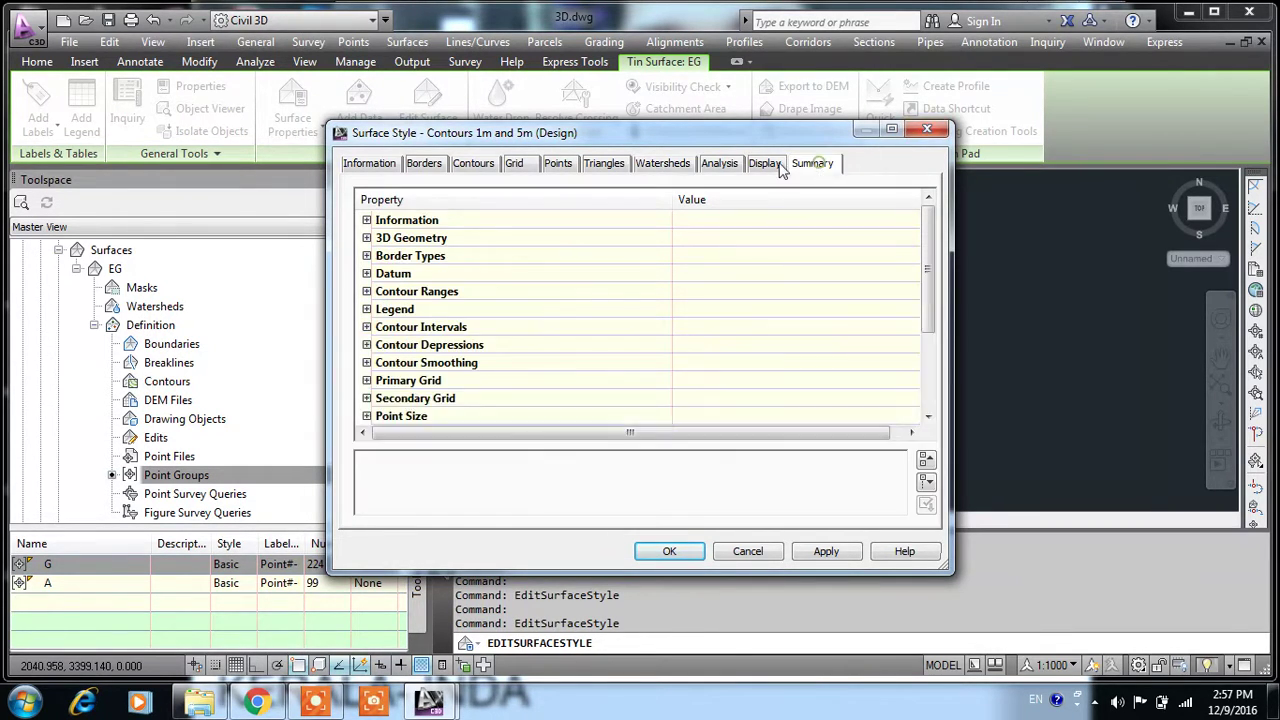
{"action": "left_click", "coordinate": [768, 167]}
{"action": "left_click", "coordinate": [808, 164]}
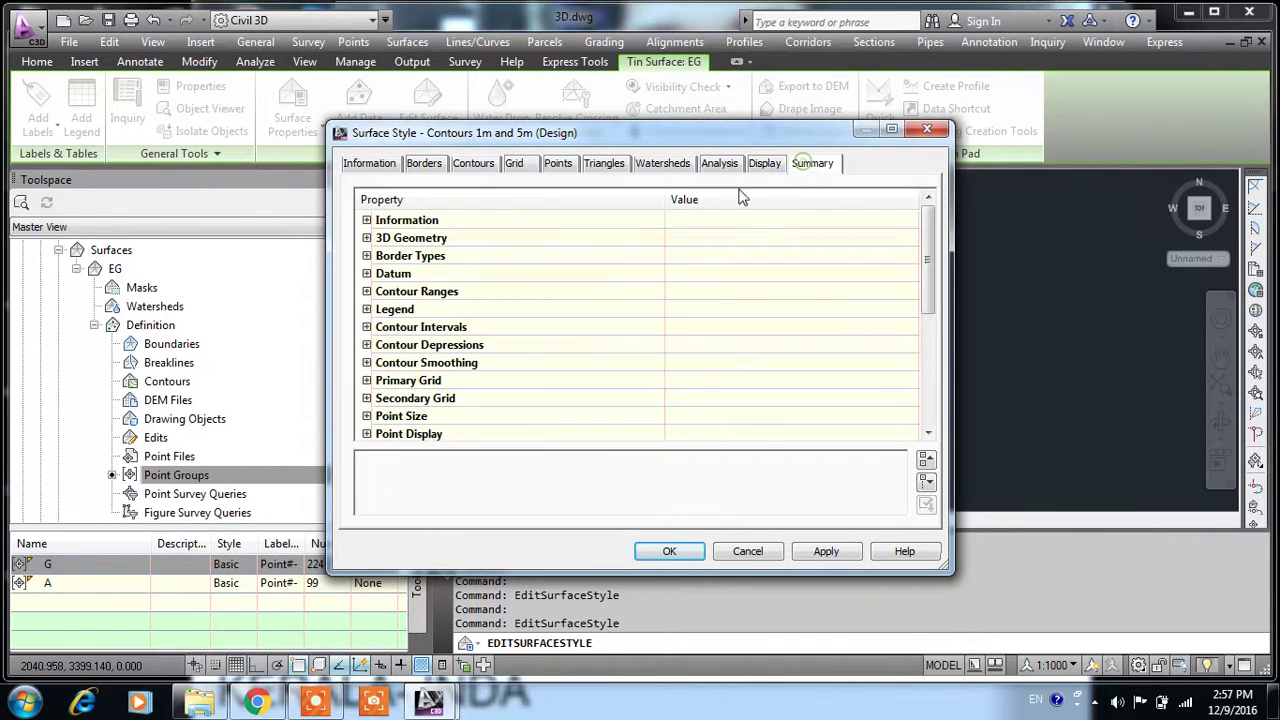
- In Summary, expand Contour Depressions, Contour Smoothing, Primary Grid and Surface watershed label groups
{"action": "left_click", "coordinate": [408, 346]}
{"action": "left_click", "coordinate": [367, 344]}
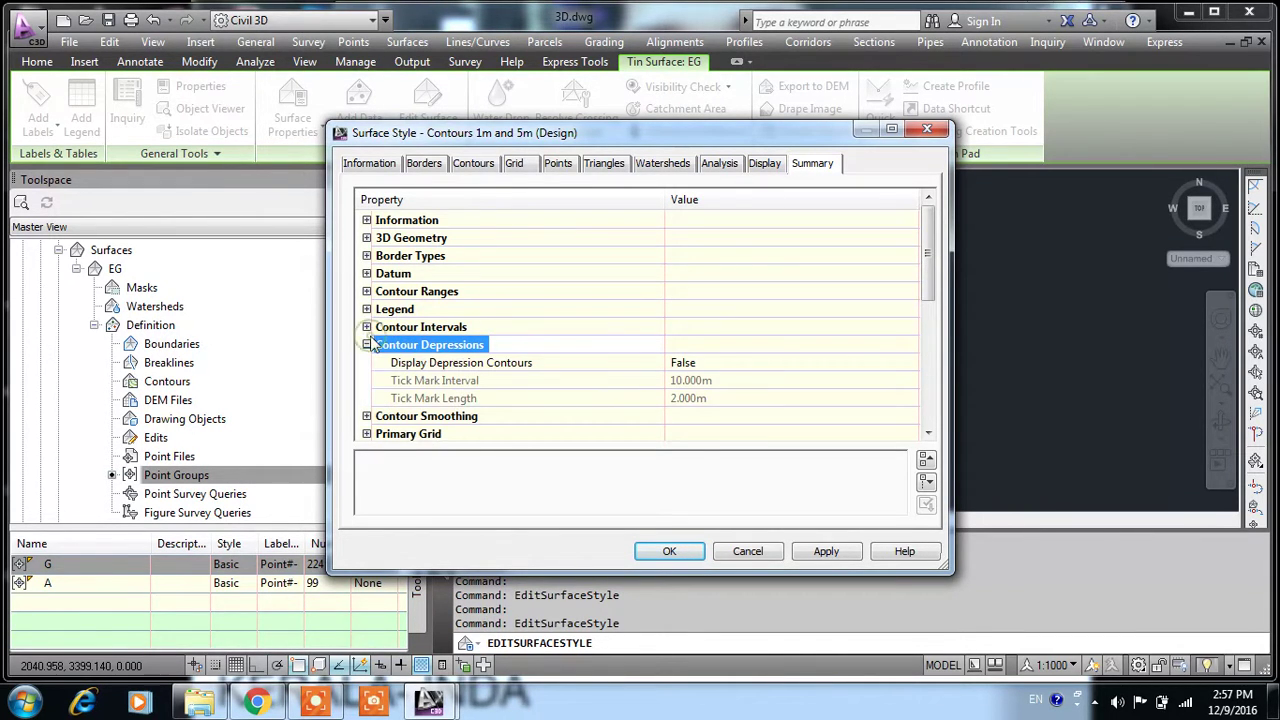
{"action": "left_click", "coordinate": [376, 419]}
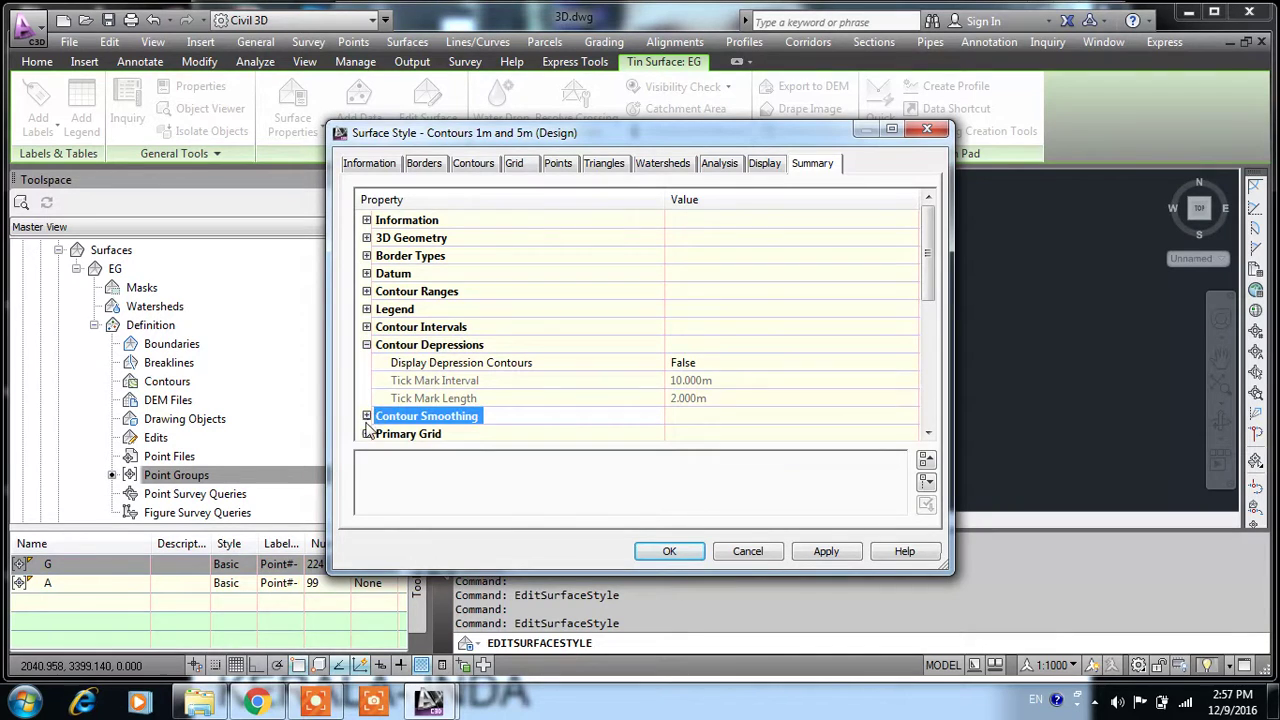
{"action": "left_click", "coordinate": [367, 416]}
{"action": "scroll", "coordinate": [478, 344], "scroll_direction": "down", "scroll_amount": 2}
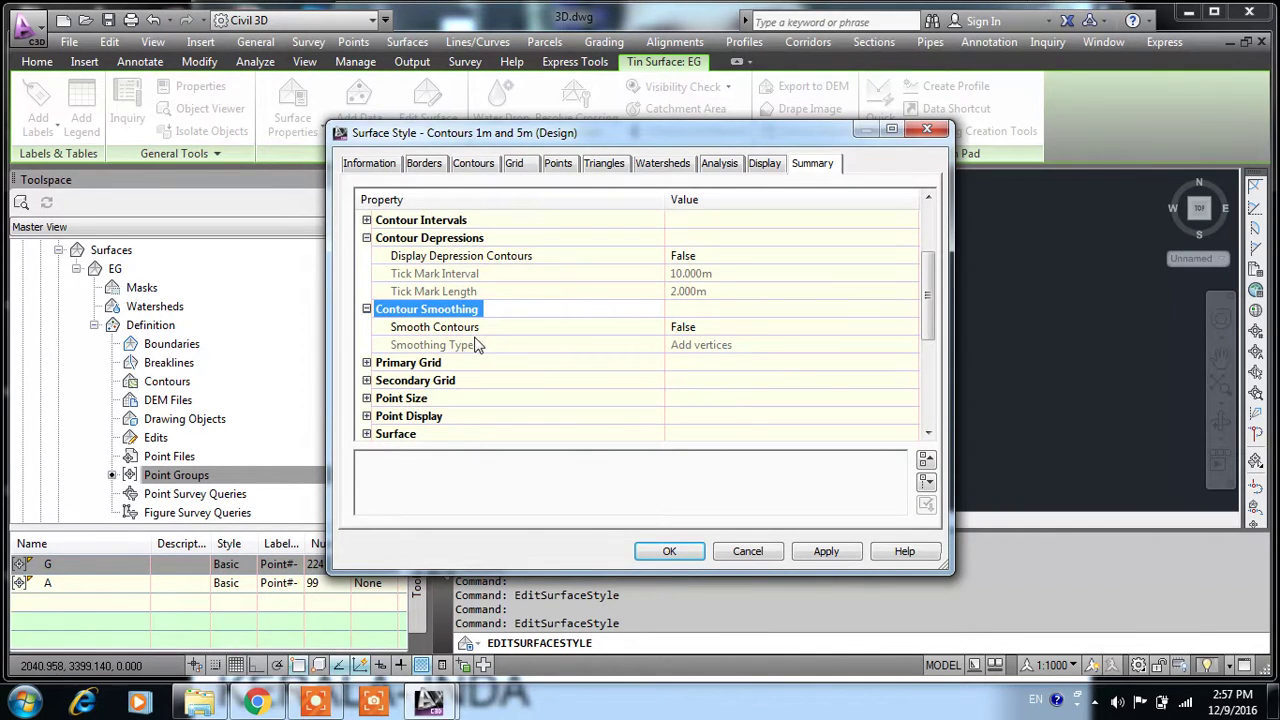
{"action": "left_click", "coordinate": [380, 366]}
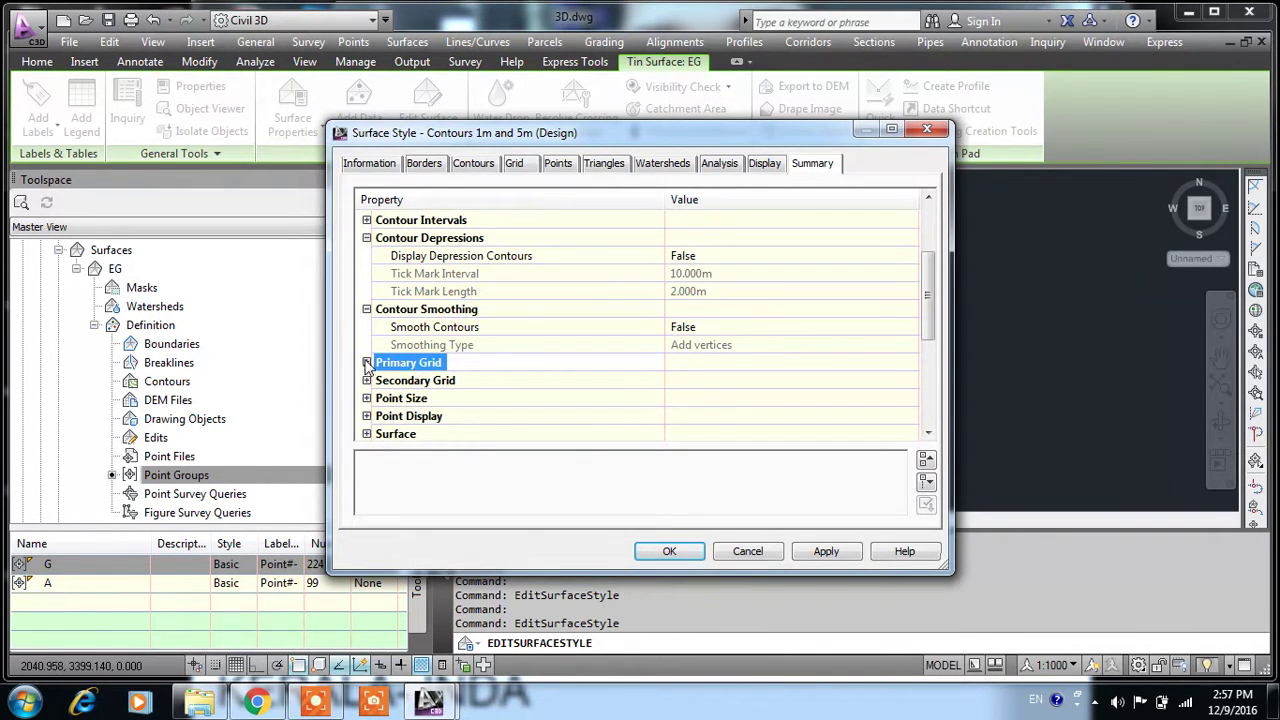
{"action": "left_click", "coordinate": [367, 364]}
{"action": "scroll", "coordinate": [521, 393], "scroll_direction": "down", "scroll_amount": 2}
{"action": "scroll", "coordinate": [521, 387], "scroll_direction": "down", "scroll_amount": 2}
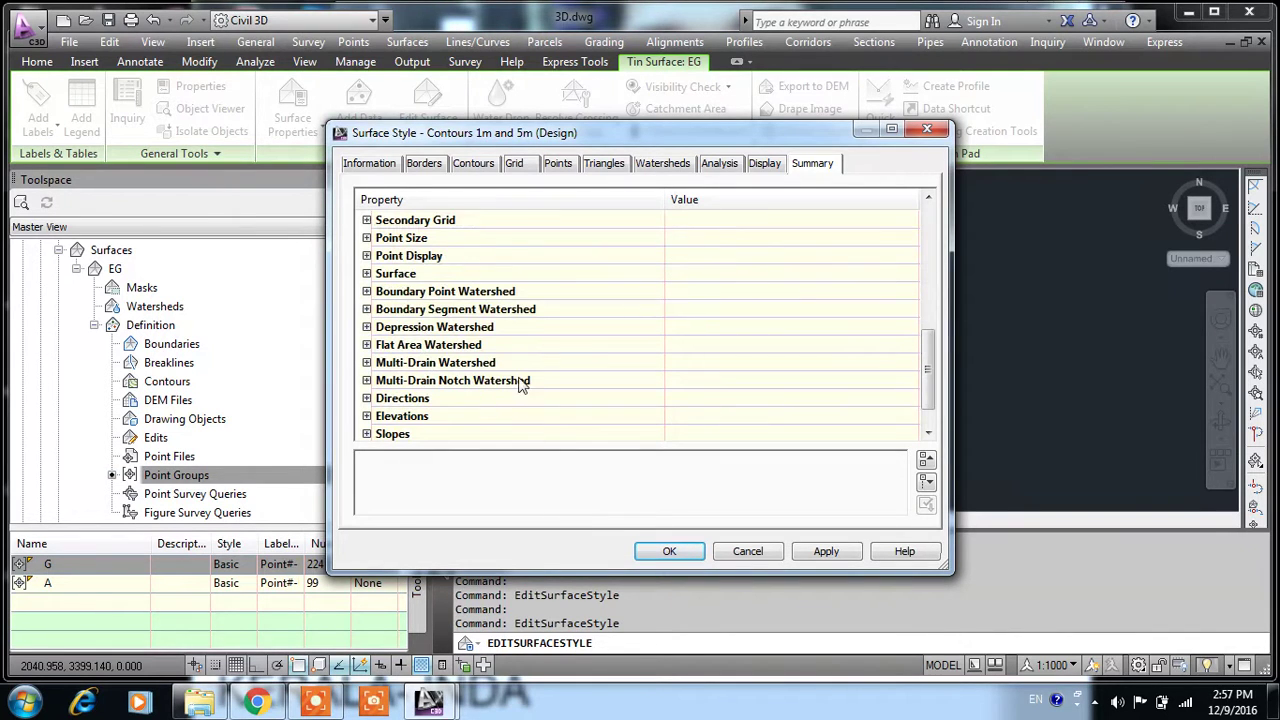
{"action": "left_click", "coordinate": [380, 275]}
{"action": "left_click", "coordinate": [366, 274]}
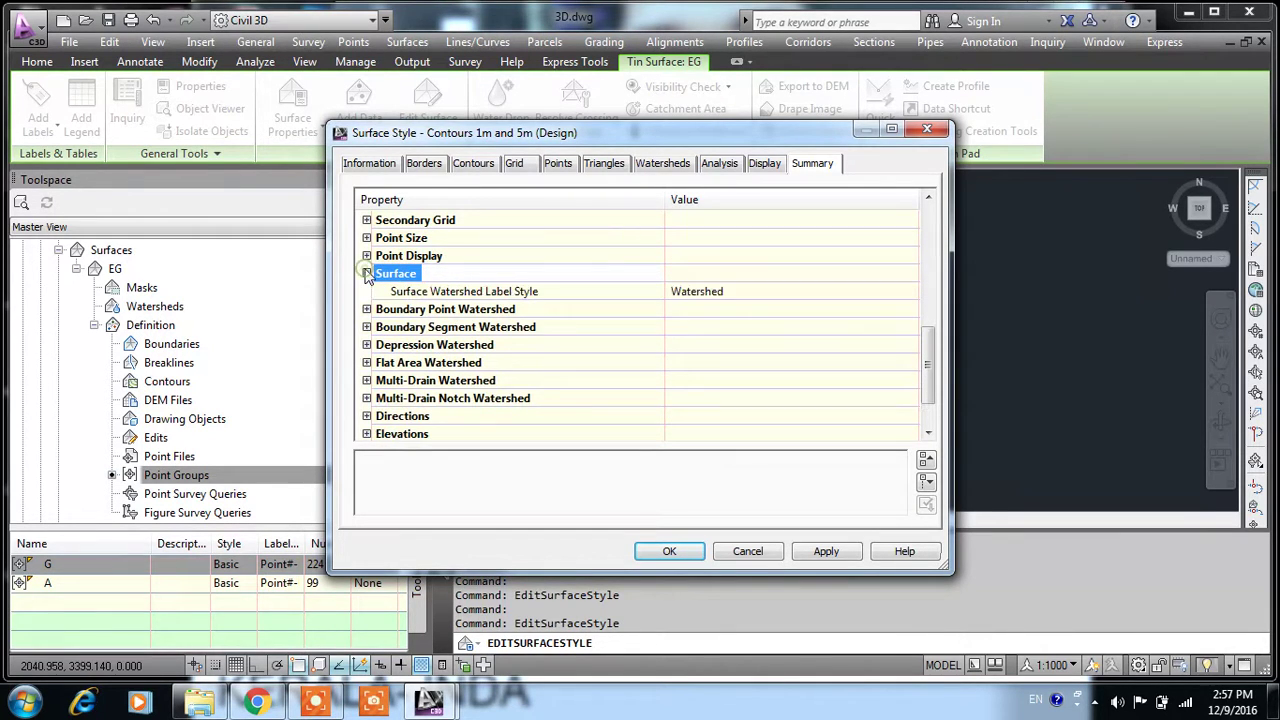
{"action": "left_click", "coordinate": [928, 129]}
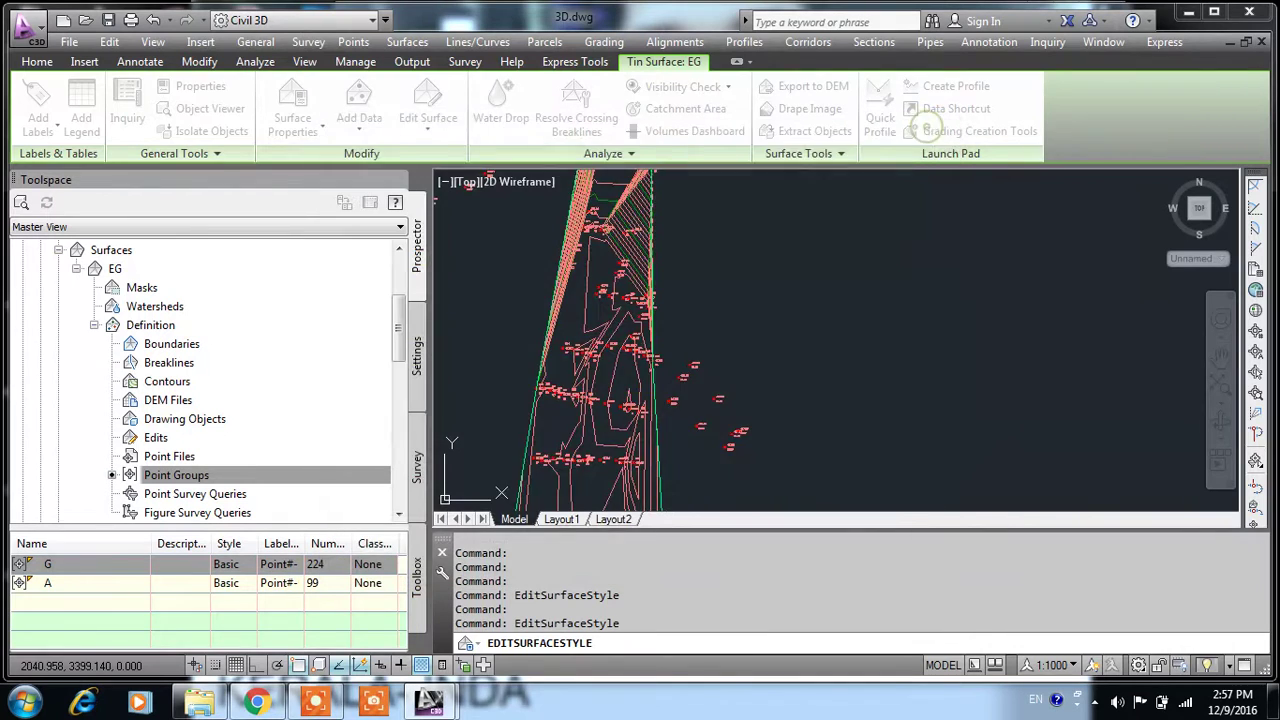
{"action": "scroll", "coordinate": [640, 265], "scroll_direction": "up", "scroll_amount": 3}
{"action": "scroll", "coordinate": [645, 266], "scroll_direction": "up", "scroll_amount": 3}
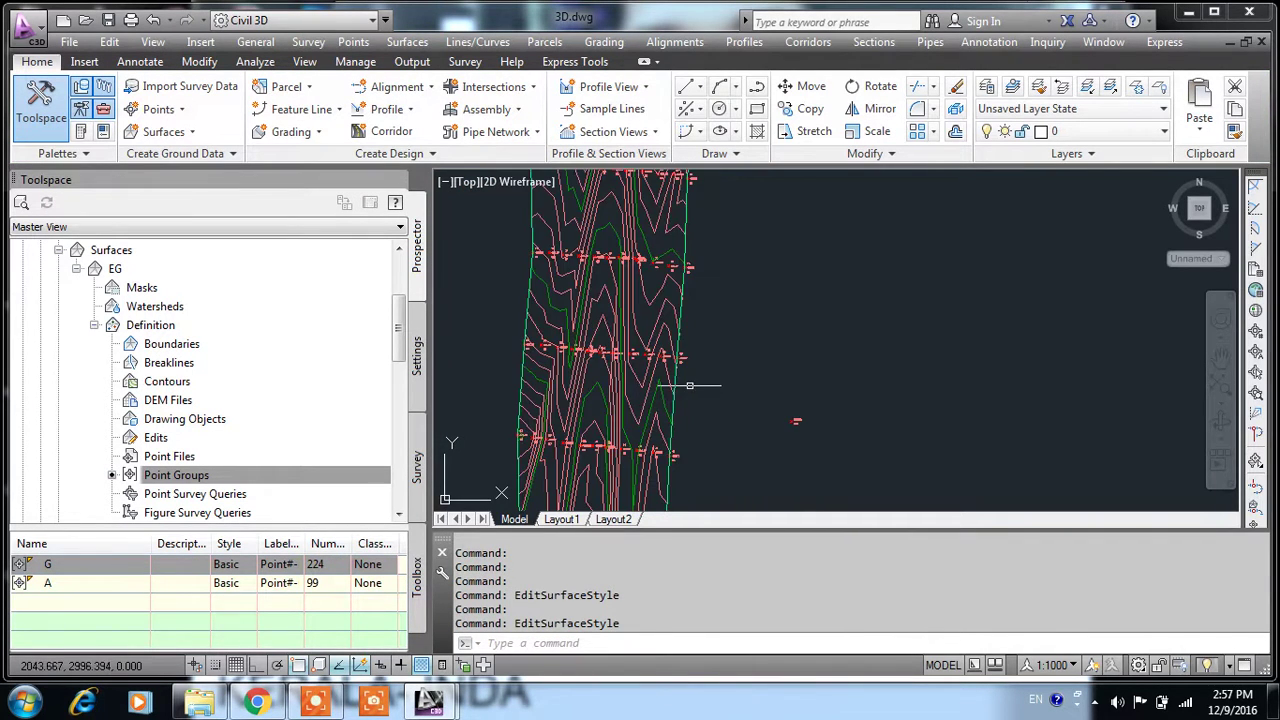
{"action": "scroll", "coordinate": [652, 266], "scroll_direction": "up", "scroll_amount": 2}
{"action": "scroll", "coordinate": [660, 267], "scroll_direction": "up", "scroll_amount": 2}
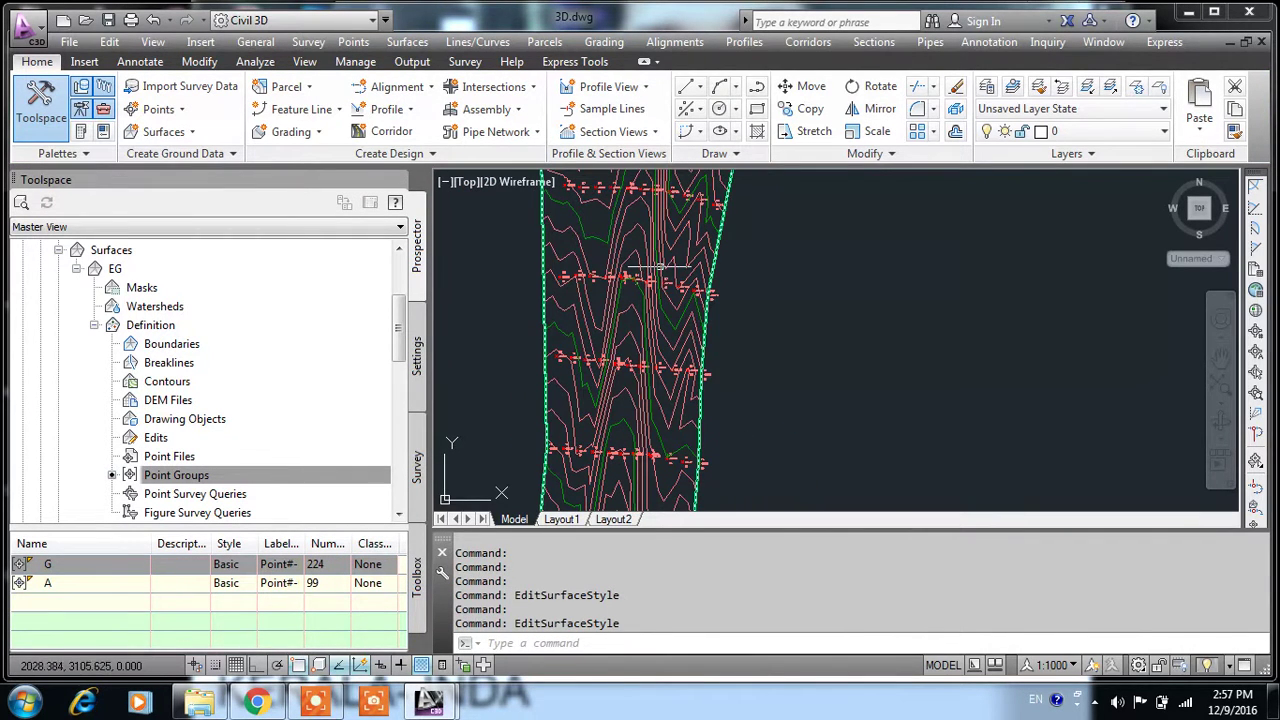
{"action": "left_click", "coordinate": [407, 41]}
{"action": "mouse_move", "coordinate": [437, 134]}
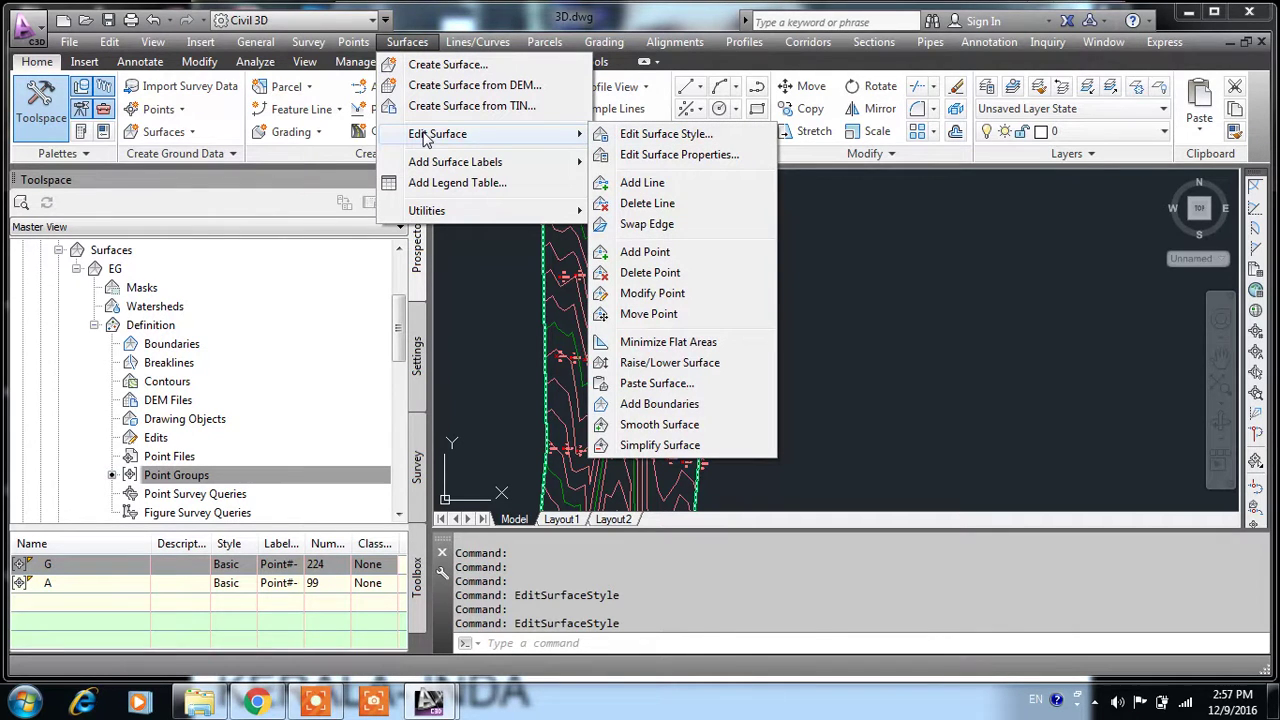
{"action": "left_click", "coordinate": [664, 136]}
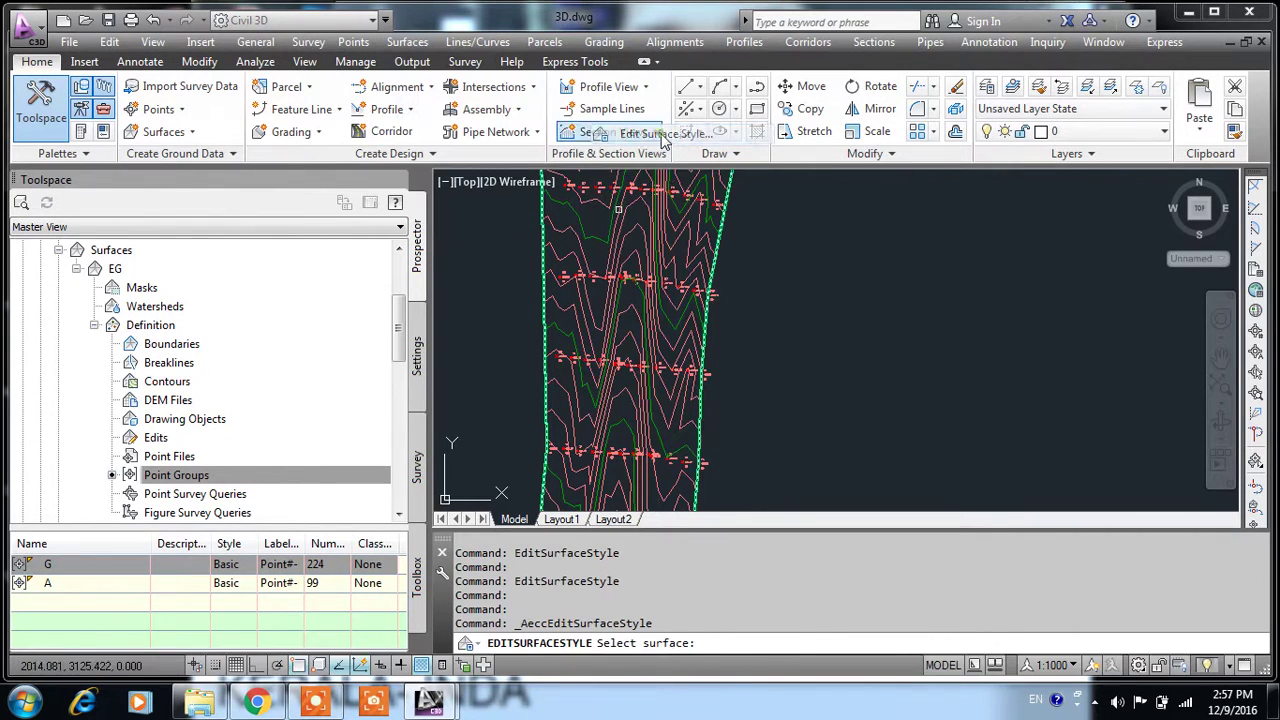
{"action": "left_click", "coordinate": [540, 258]}
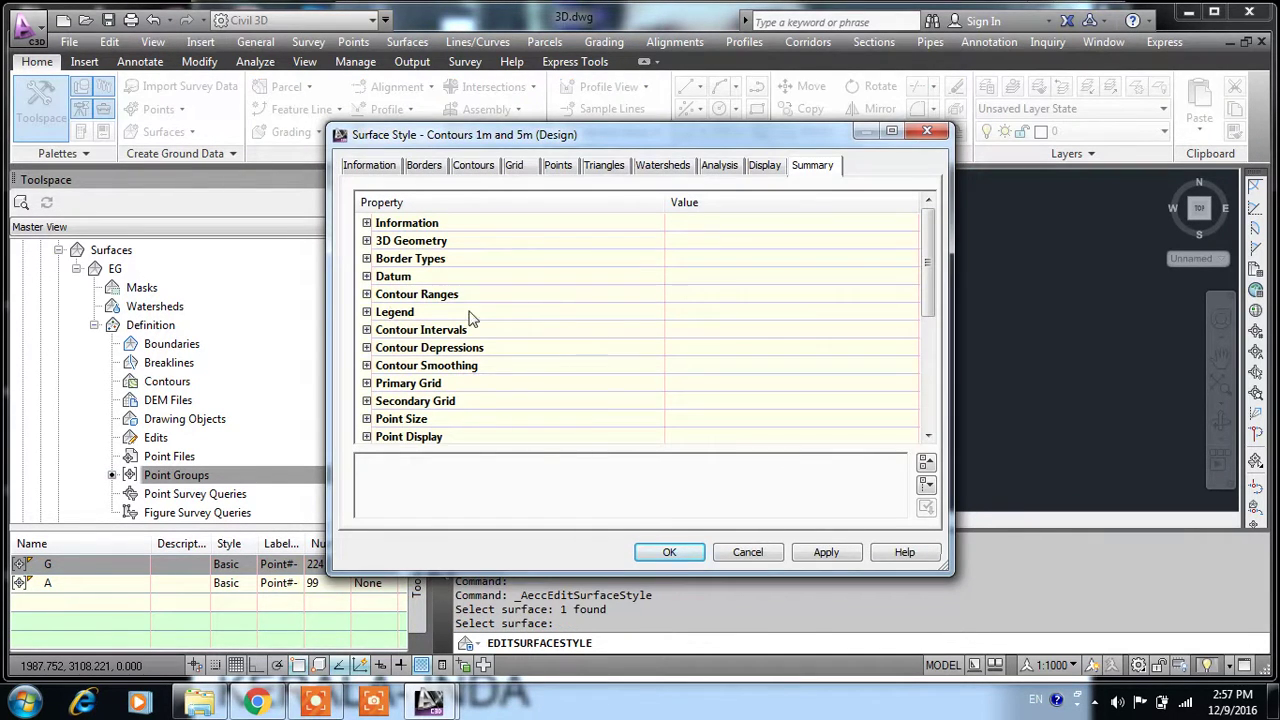
{"action": "left_click", "coordinate": [926, 131]}
{"action": "scroll", "coordinate": [580, 391], "scroll_direction": "up", "scroll_amount": 3}
{"action": "scroll", "coordinate": [565, 350], "scroll_direction": "up", "scroll_amount": 3}
{"action": "scroll", "coordinate": [552, 320], "scroll_direction": "up", "scroll_amount": 4}
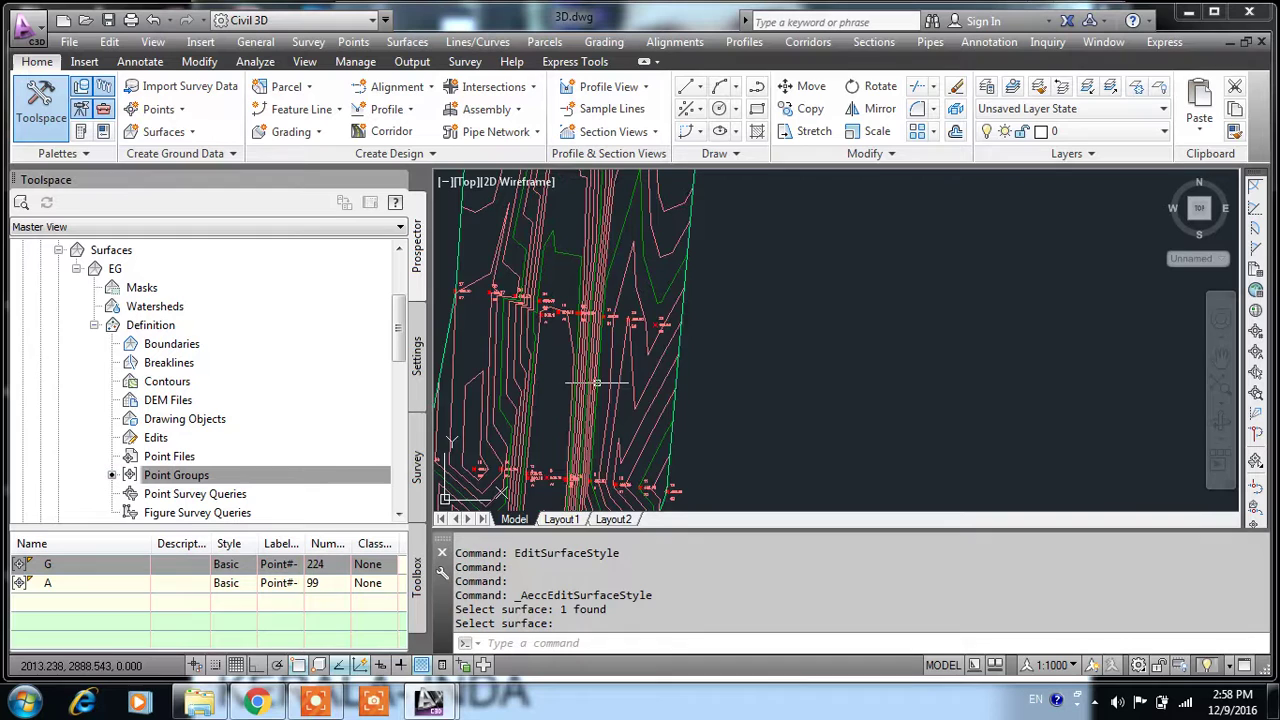
{"action": "scroll", "coordinate": [480, 490], "scroll_direction": "up", "scroll_amount": 1}
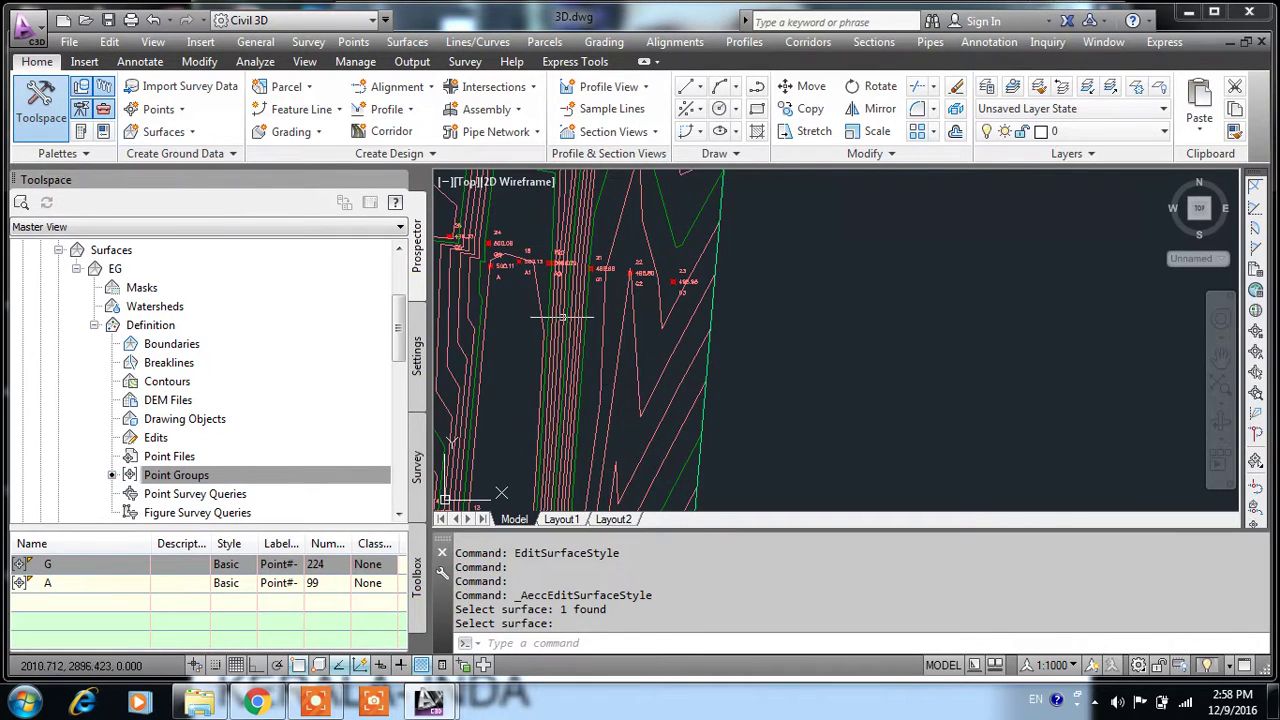
{"action": "left_click", "coordinate": [558, 215]}
- Change surface EG's style to Contours and Triangles in Surface Properties and apply it
{"action": "right_click", "coordinate": [562, 213]}
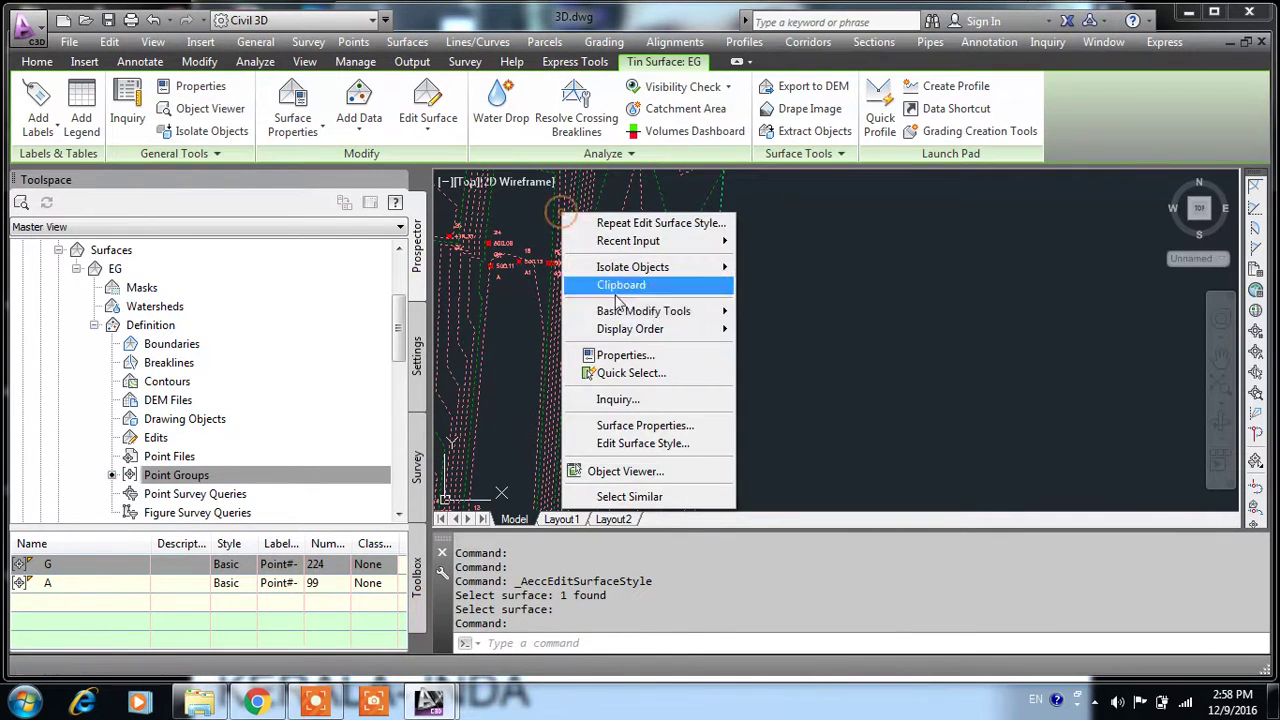
{"action": "left_click", "coordinate": [646, 425]}
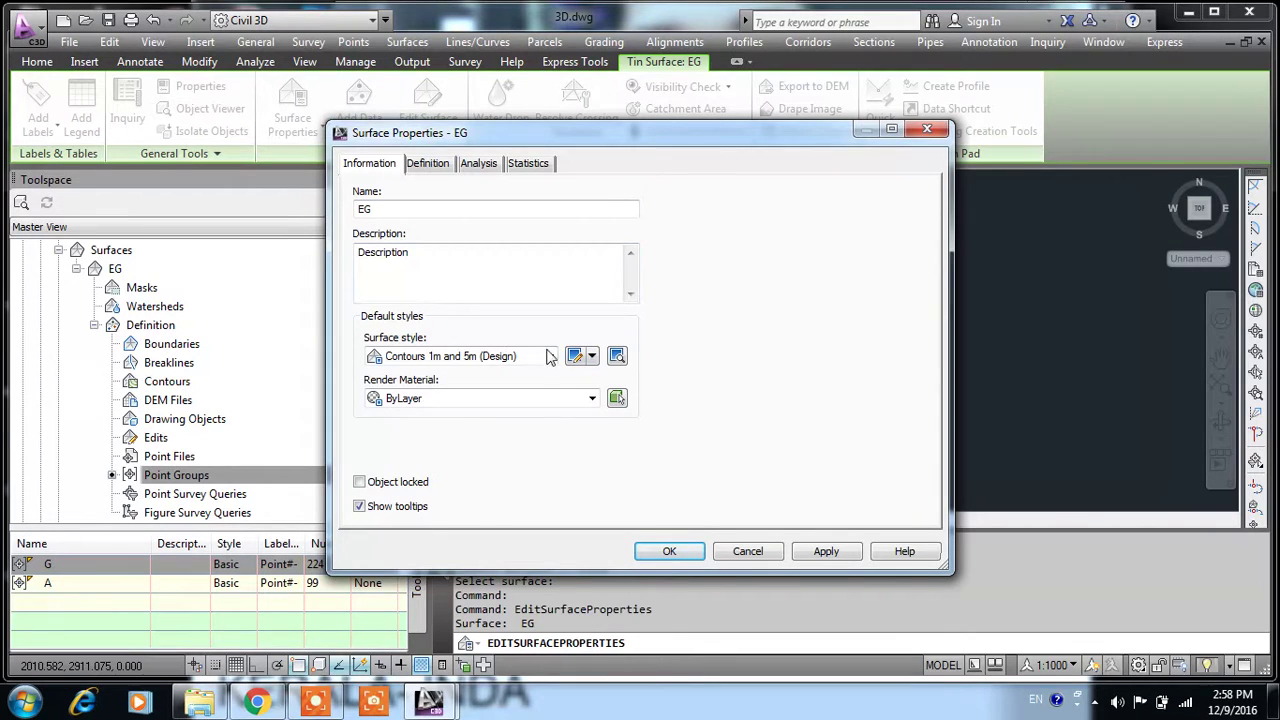
{"action": "left_click", "coordinate": [550, 356]}
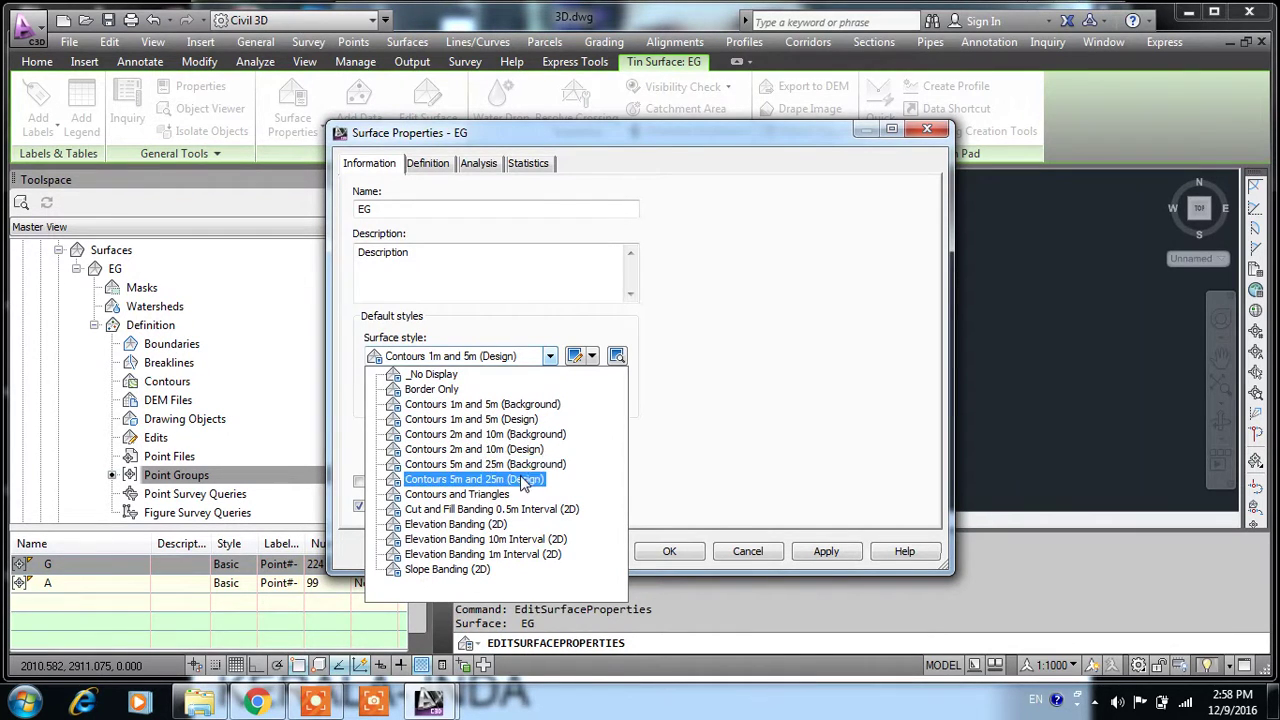
{"action": "left_click", "coordinate": [483, 494]}
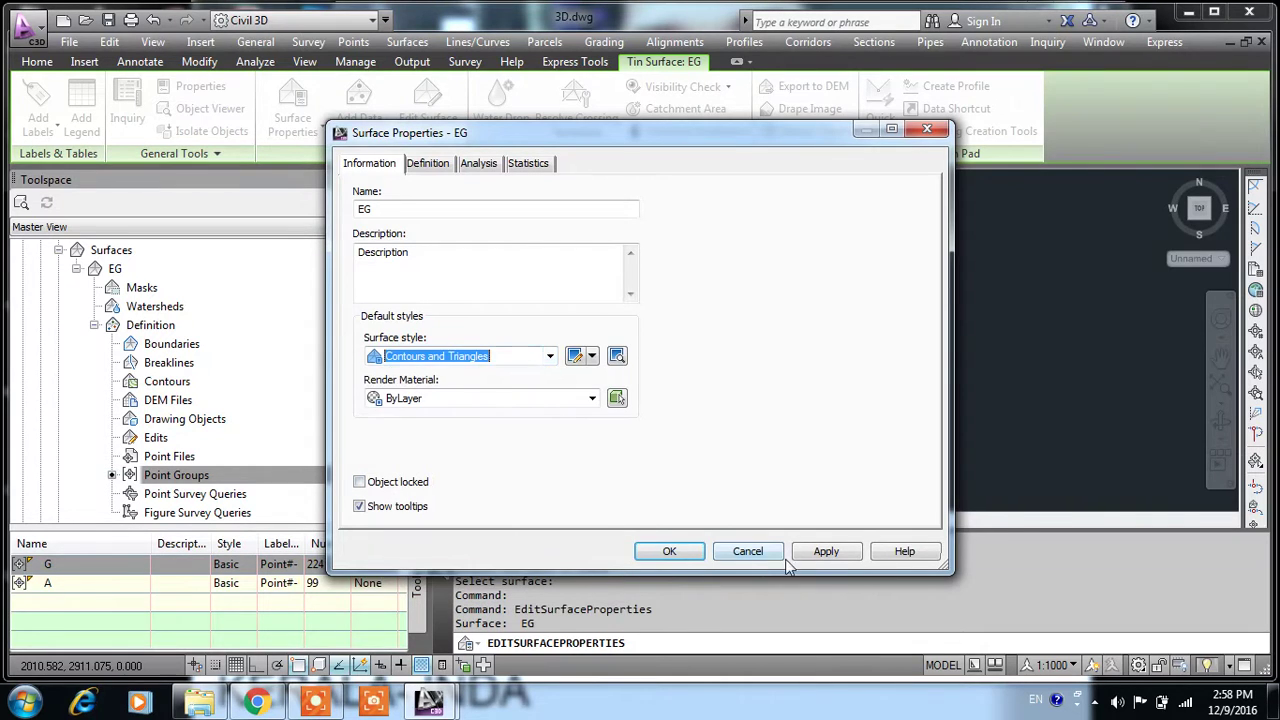
{"action": "left_click", "coordinate": [820, 556]}
{"action": "left_click", "coordinate": [683, 551]}
{"action": "scroll", "coordinate": [588, 395], "scroll_direction": "down", "scroll_amount": 3}
- Add a TIN line to surface EG from point 25 to the adjacent survey point
{"action": "scroll", "coordinate": [588, 395], "scroll_direction": "up", "scroll_amount": 1}
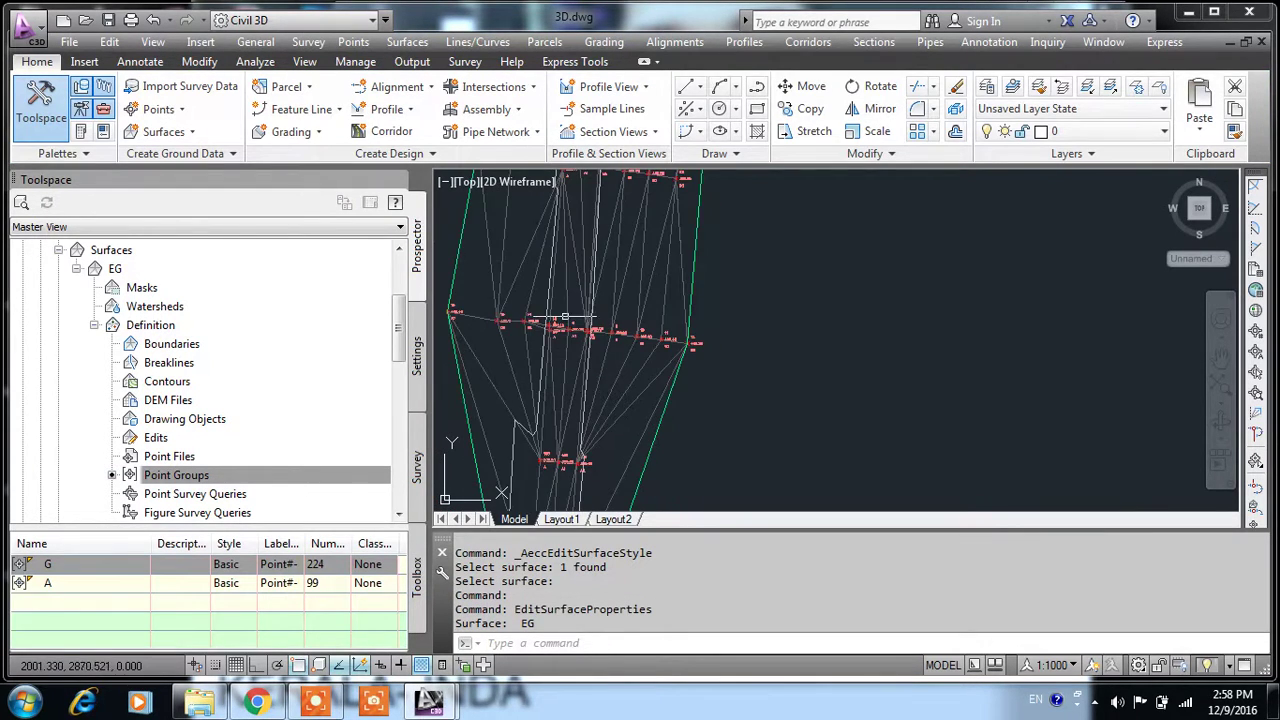
{"action": "scroll", "coordinate": [514, 306], "scroll_direction": "up", "scroll_amount": 2}
{"action": "scroll", "coordinate": [532, 444], "scroll_direction": "up", "scroll_amount": 2}
{"action": "scroll", "coordinate": [532, 444], "scroll_direction": "down", "scroll_amount": 1}
{"action": "scroll", "coordinate": [560, 424], "scroll_direction": "up", "scroll_amount": 2}
{"action": "scroll", "coordinate": [560, 424], "scroll_direction": "up", "scroll_amount": 1}
{"action": "scroll", "coordinate": [590, 420], "scroll_direction": "down", "scroll_amount": 3}
{"action": "scroll", "coordinate": [596, 405], "scroll_direction": "up", "scroll_amount": 2}
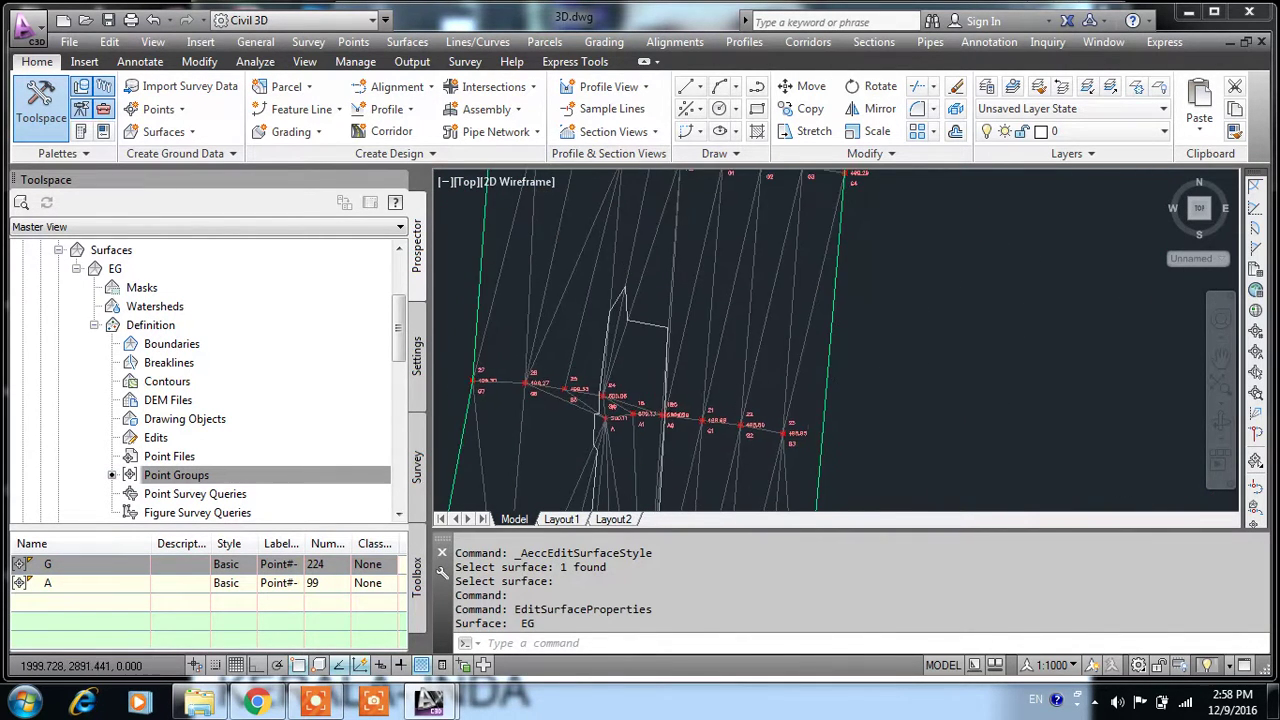
{"action": "scroll", "coordinate": [575, 407], "scroll_direction": "up", "scroll_amount": 2}
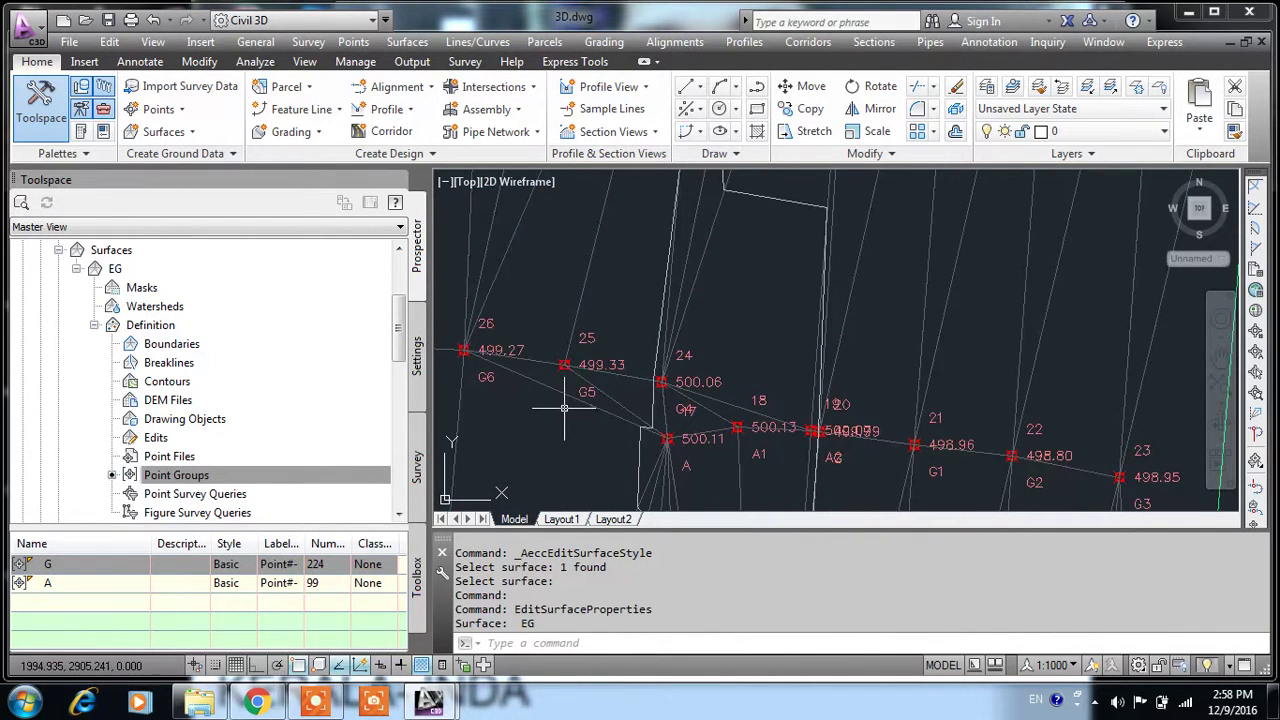
{"action": "left_click", "coordinate": [407, 41]}
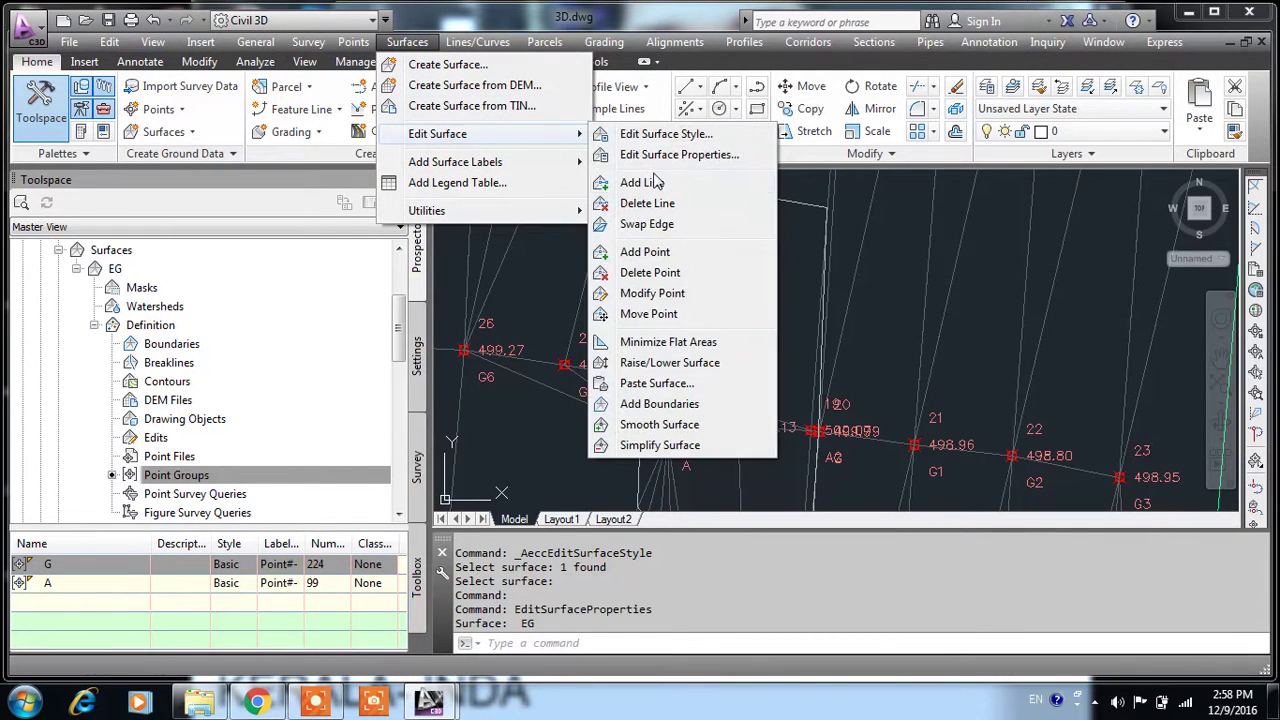
{"action": "left_click", "coordinate": [664, 187]}
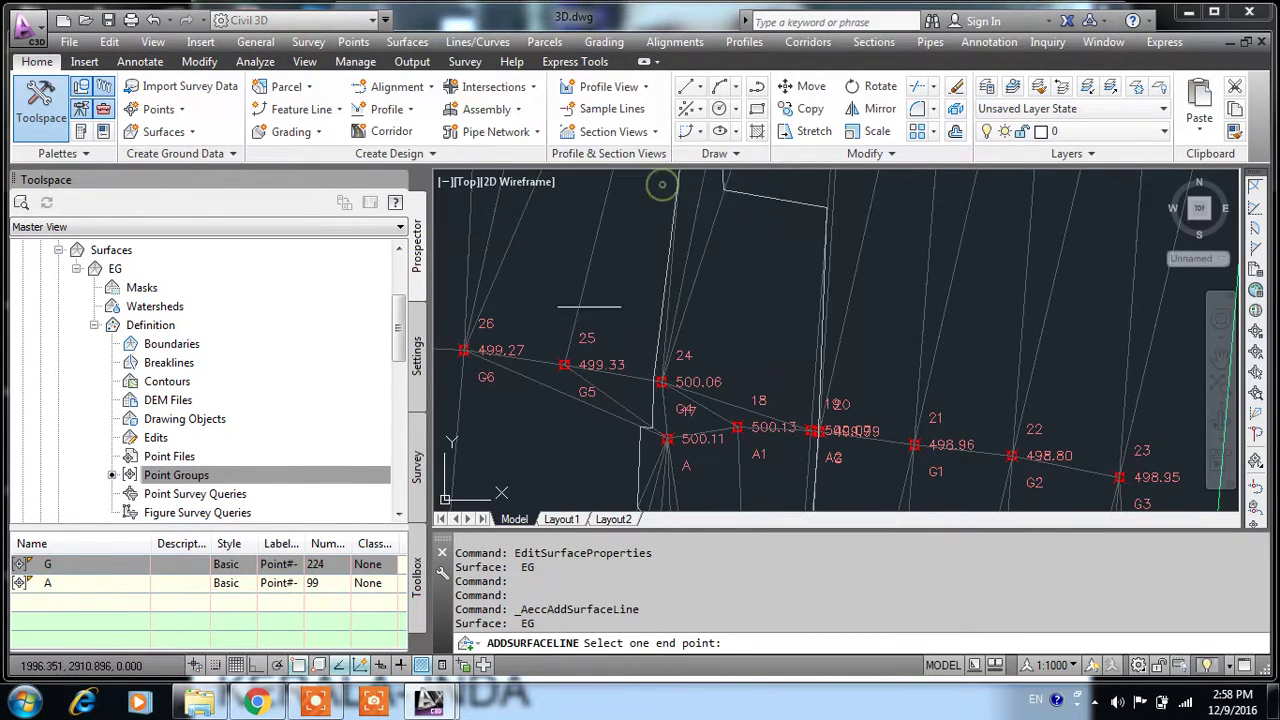
{"action": "left_click", "coordinate": [564, 365]}
{"action": "scroll", "coordinate": [562, 362], "scroll_direction": "down", "scroll_amount": 2}
{"action": "scroll", "coordinate": [552, 340], "scroll_direction": "down", "scroll_amount": 2}
{"action": "left_click", "coordinate": [543, 341]}
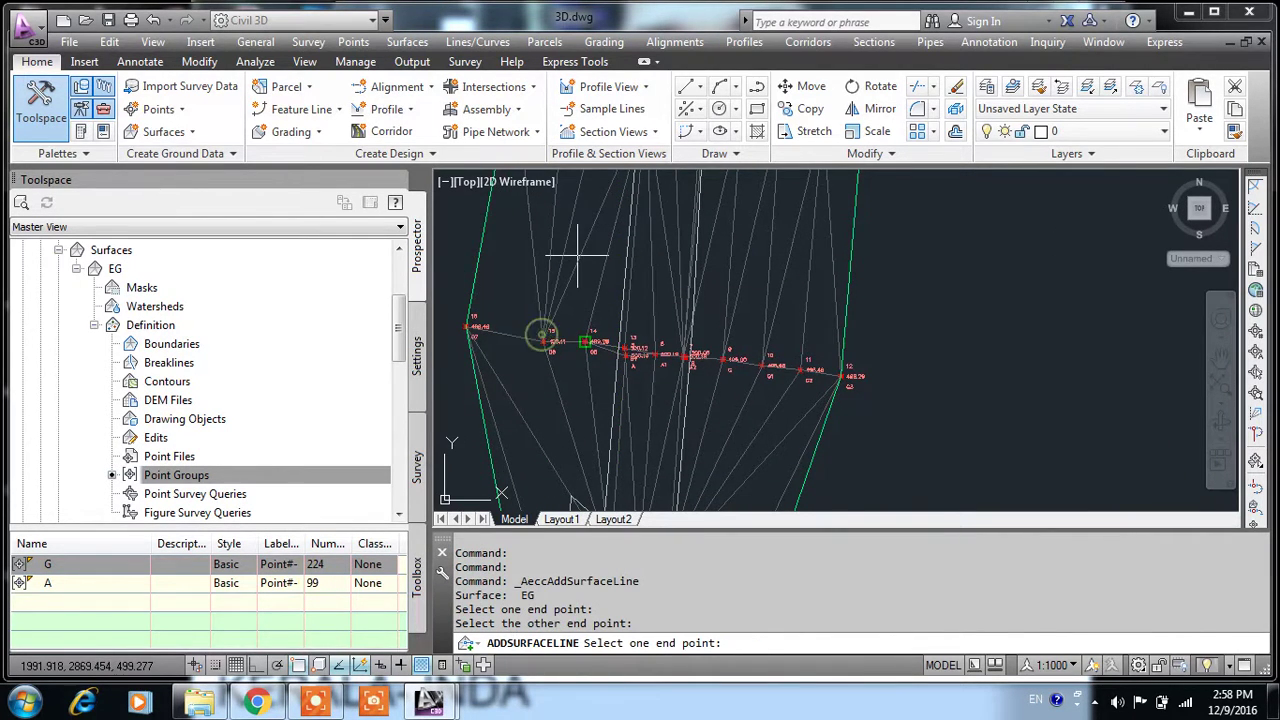
- Re-centre the view on the row of survey points and bring up the surface editing commands
{"action": "scroll", "coordinate": [503, 300], "scroll_direction": "up", "scroll_amount": 4}
{"action": "scroll", "coordinate": [540, 305], "scroll_direction": "up", "scroll_amount": 2}
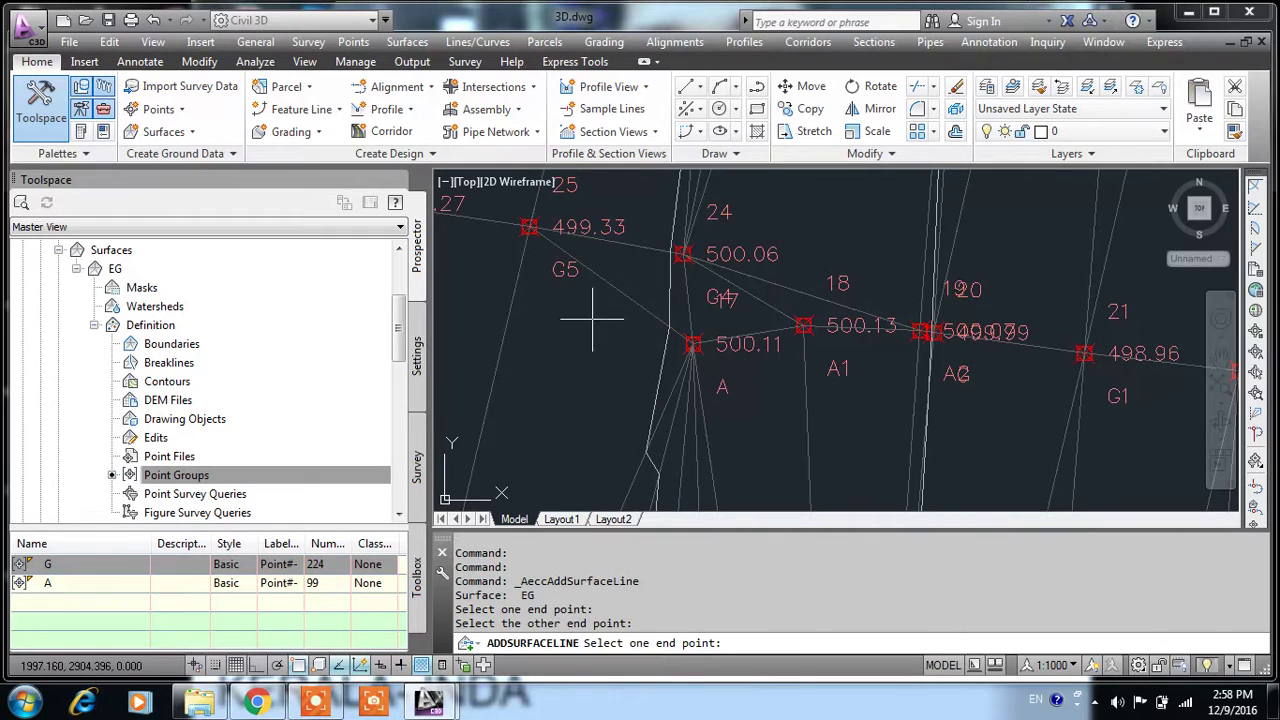
{"action": "middle_click_drag", "start_coordinate": [683, 262], "coordinate": [586, 360]}
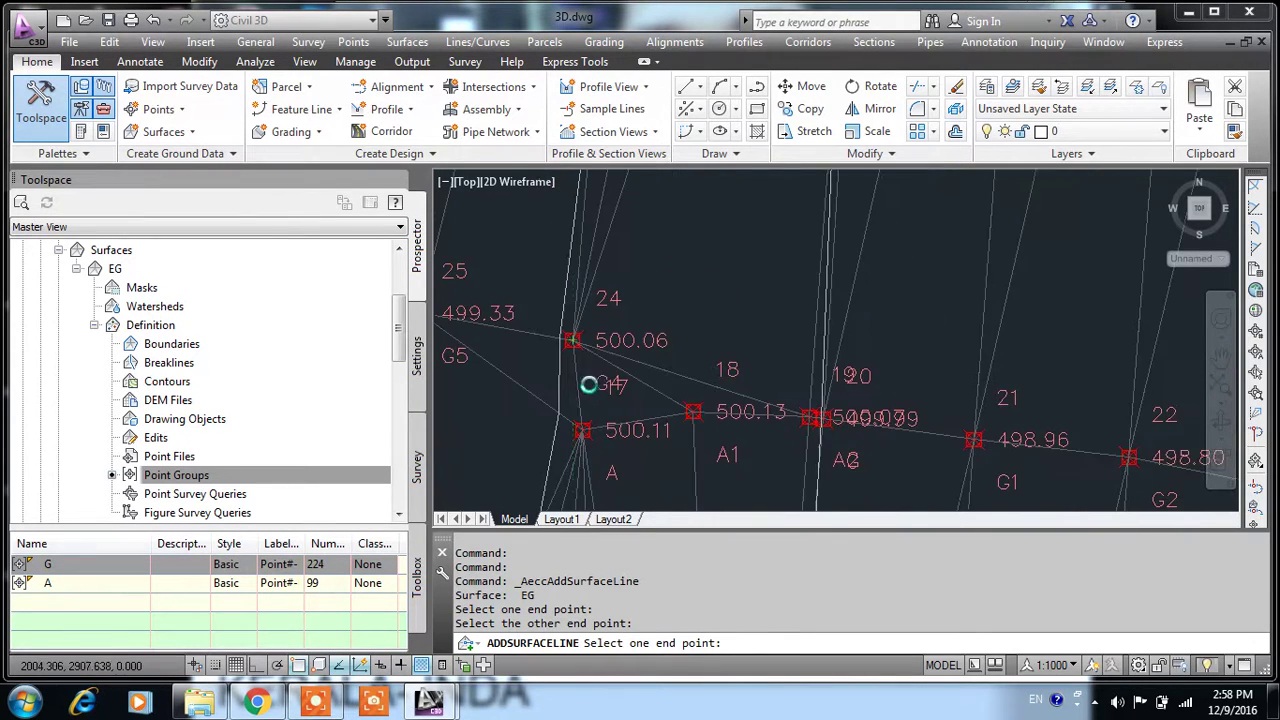
{"action": "scroll", "coordinate": [588, 357], "scroll_direction": "down", "scroll_amount": 3}
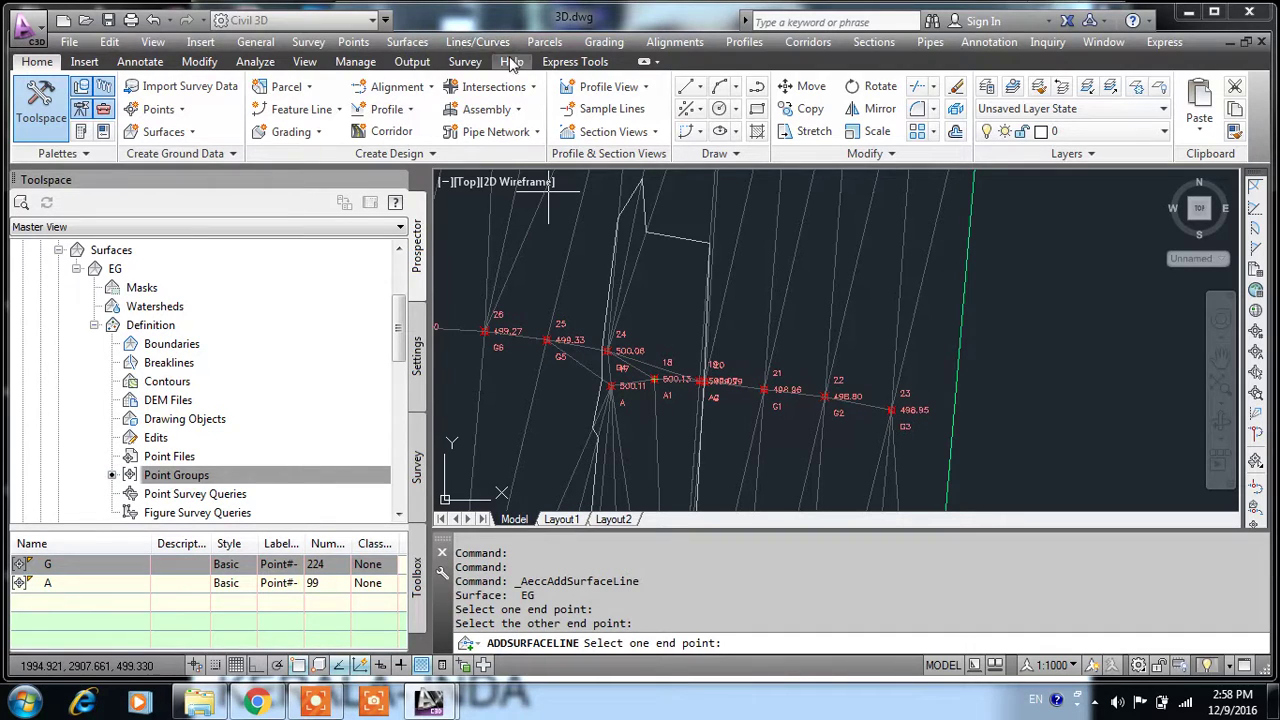
{"action": "left_click", "coordinate": [411, 46]}
{"action": "mouse_move", "coordinate": [437, 133]}
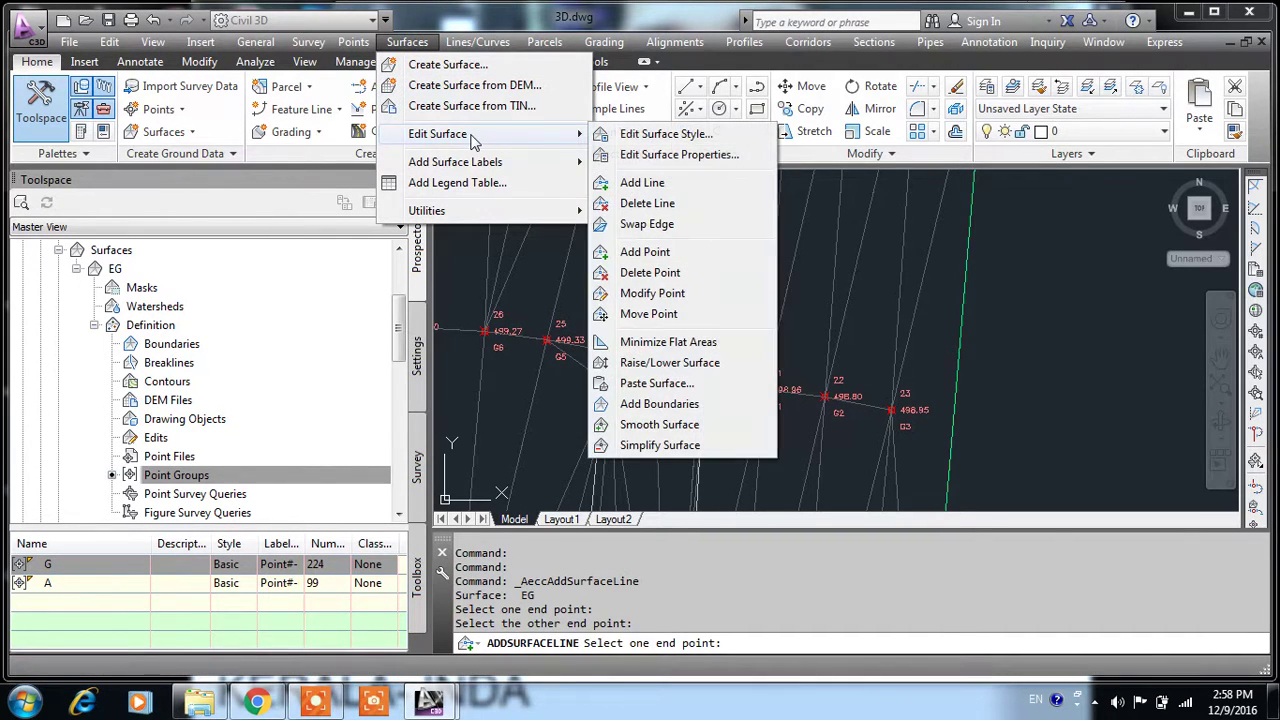
- Start Swap Edge and swap edges near the top of the surface, point G4 and point 28
{"action": "left_click", "coordinate": [647, 225]}
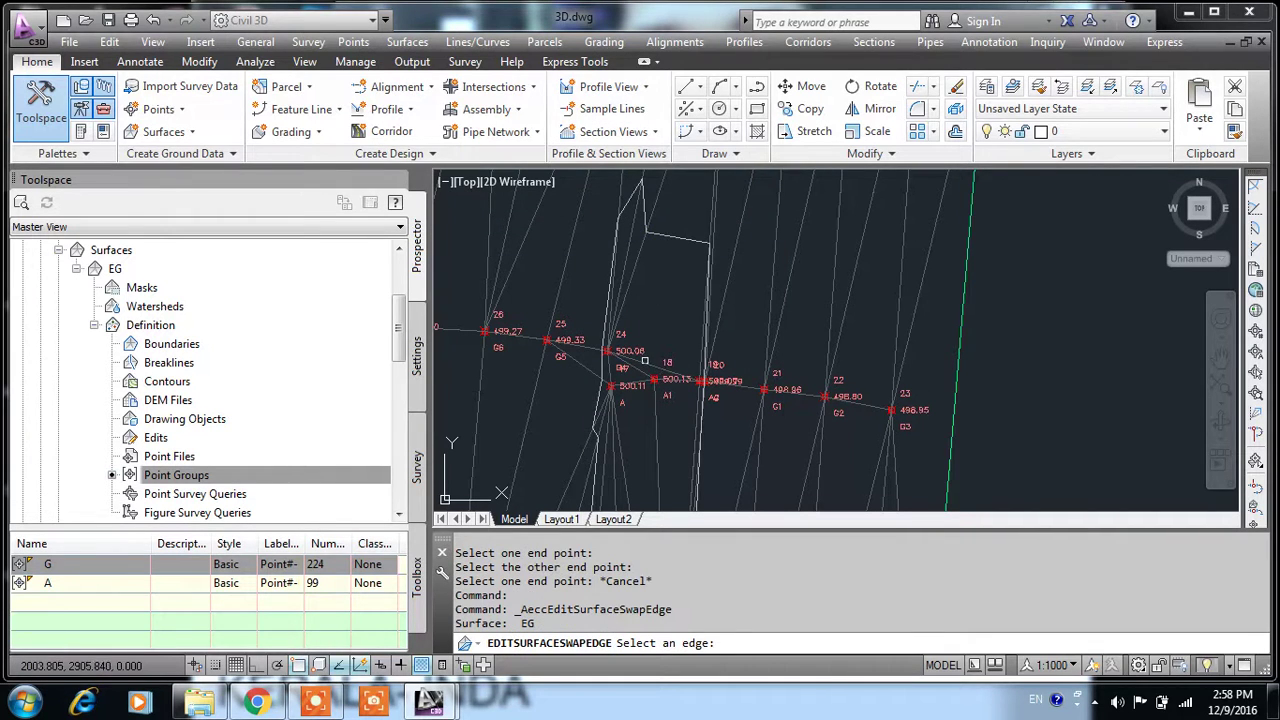
{"action": "left_click", "coordinate": [644, 364]}
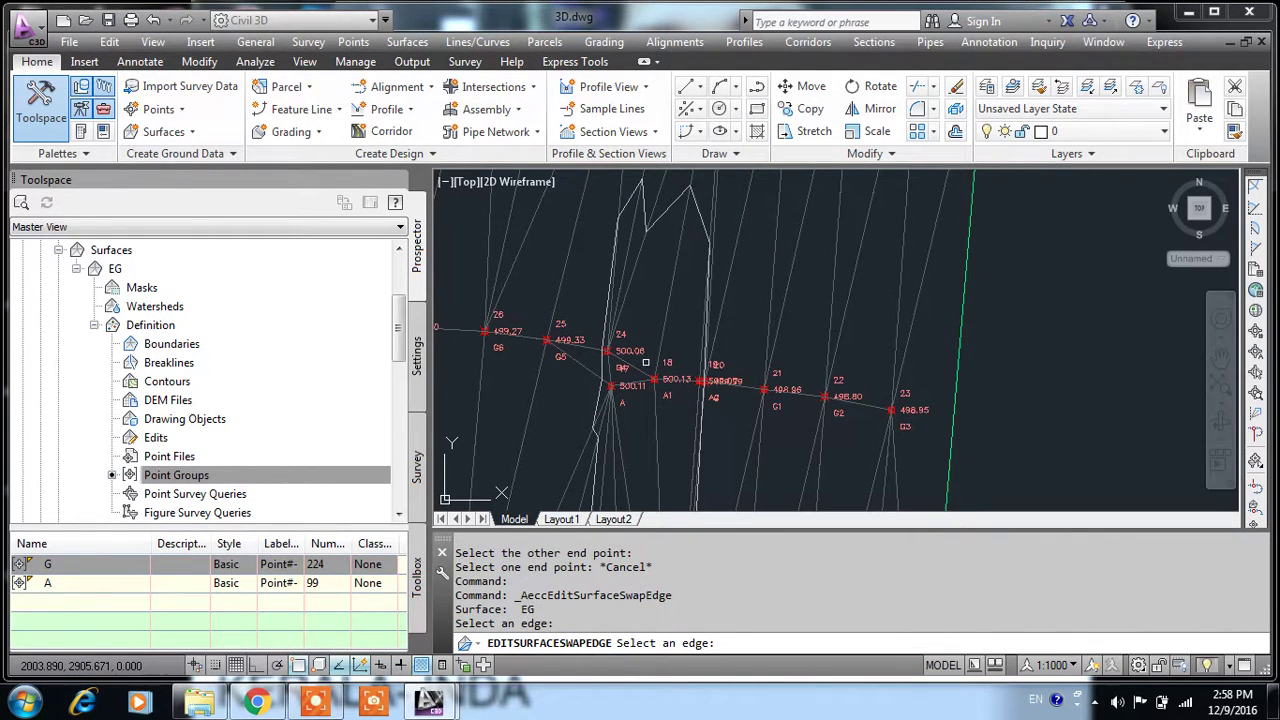
{"action": "scroll", "coordinate": [640, 340], "scroll_direction": "down", "scroll_amount": 3}
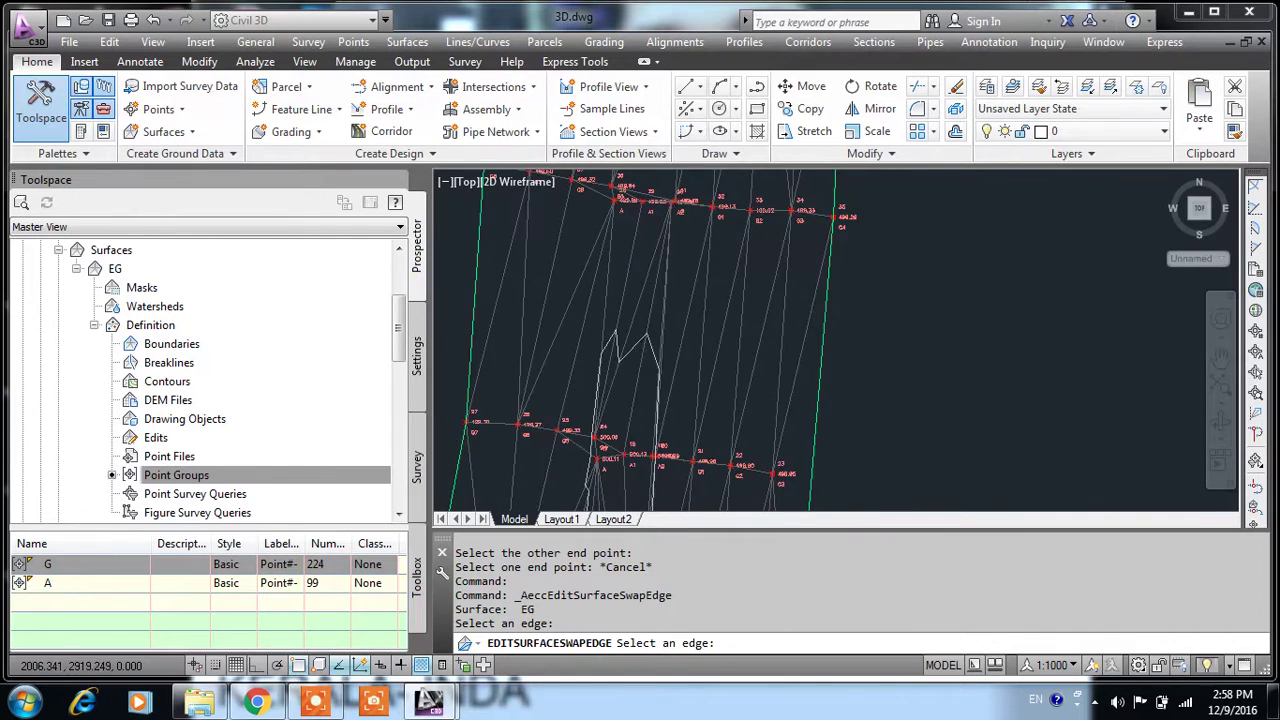
{"action": "scroll", "coordinate": [603, 400], "scroll_direction": "up", "scroll_amount": 3}
{"action": "scroll", "coordinate": [603, 397], "scroll_direction": "up", "scroll_amount": 2}
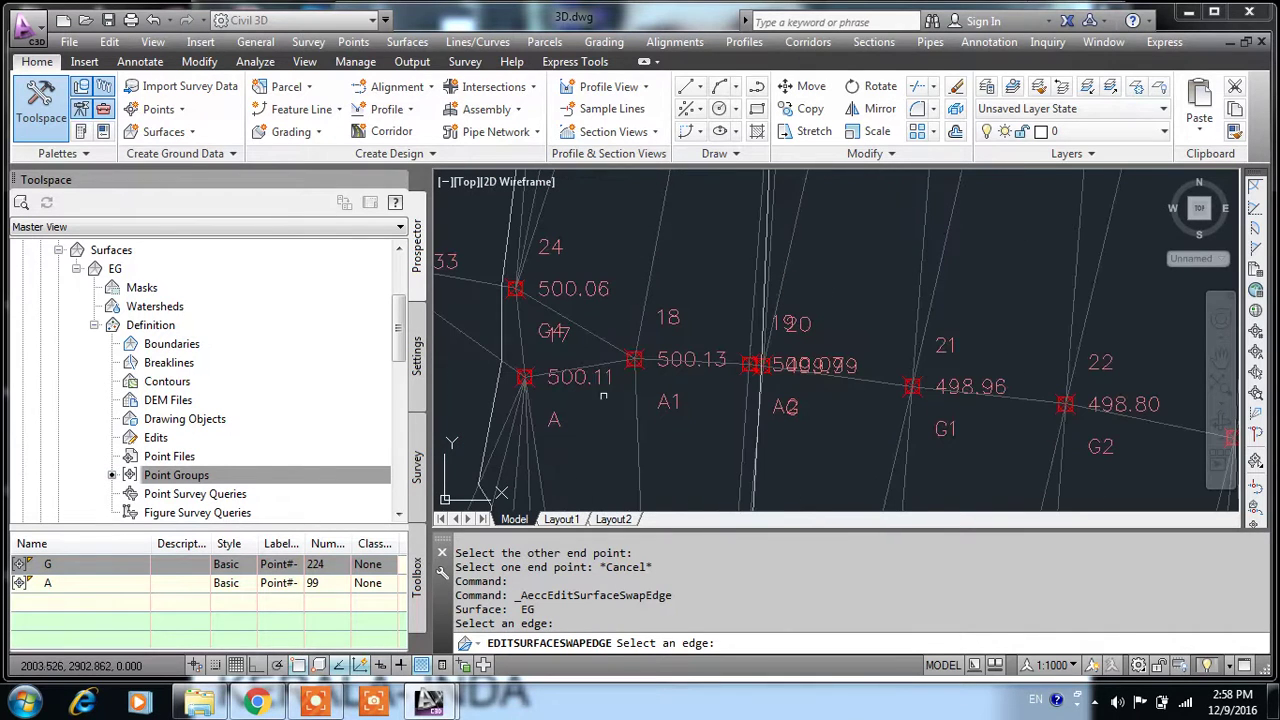
{"action": "left_click", "coordinate": [580, 325]}
{"action": "scroll", "coordinate": [588, 420], "scroll_direction": "down", "scroll_amount": 2}
{"action": "scroll", "coordinate": [591, 452], "scroll_direction": "down", "scroll_amount": 2}
{"action": "scroll", "coordinate": [612, 432], "scroll_direction": "up", "scroll_amount": 1}
{"action": "scroll", "coordinate": [610, 300], "scroll_direction": "up", "scroll_amount": 1}
{"action": "scroll", "coordinate": [600, 268], "scroll_direction": "up", "scroll_amount": 1}
{"action": "scroll", "coordinate": [598, 262], "scroll_direction": "up", "scroll_amount": 1}
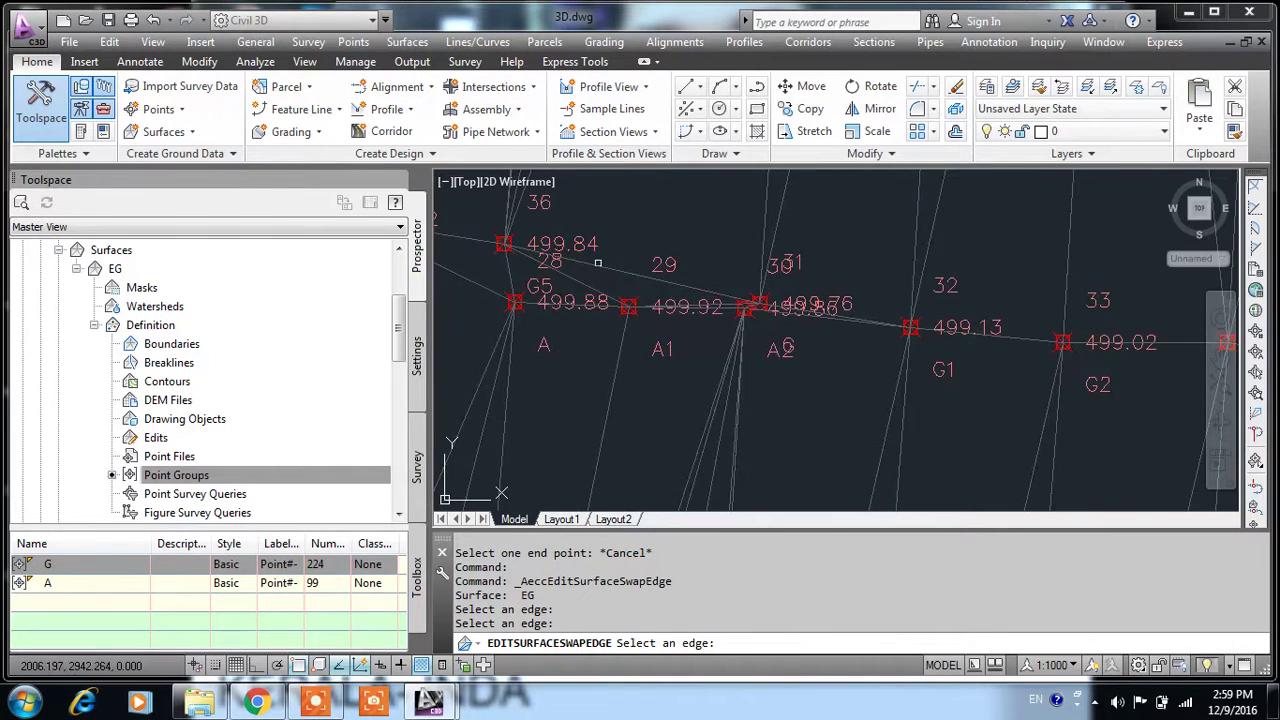
{"action": "left_click", "coordinate": [598, 263]}
- Swap further edges along the row of points, including the one near the 499.76 point
{"action": "middle_click_drag", "start_coordinate": [597, 266], "coordinate": [620, 400]}
{"action": "middle_click_drag", "start_coordinate": [543, 408], "coordinate": [735, 363]}
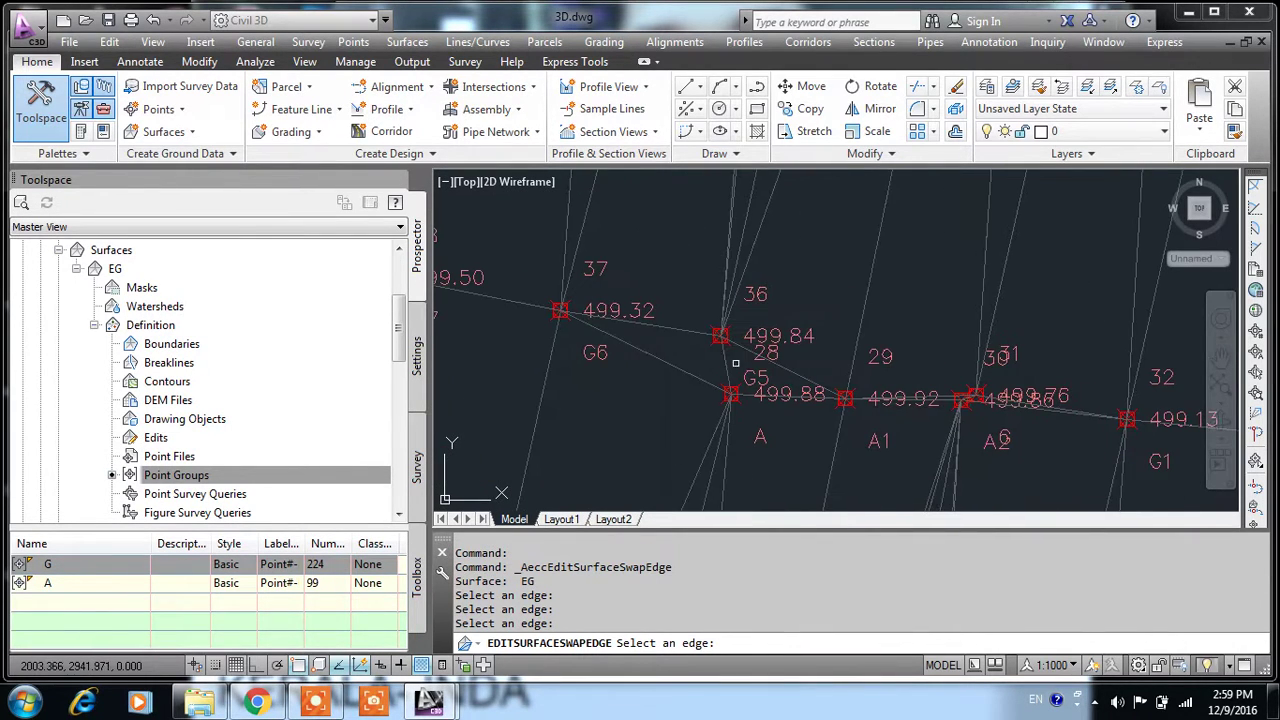
{"action": "left_click", "coordinate": [660, 361]}
{"action": "scroll", "coordinate": [660, 345], "scroll_direction": "down", "scroll_amount": 1}
{"action": "scroll", "coordinate": [660, 337], "scroll_direction": "down", "scroll_amount": 1}
{"action": "middle_click_drag", "start_coordinate": [940, 360], "coordinate": [842, 355]}
{"action": "scroll", "coordinate": [842, 355], "scroll_direction": "down", "scroll_amount": 1}
{"action": "scroll", "coordinate": [620, 350], "scroll_direction": "up", "scroll_amount": 3}
{"action": "scroll", "coordinate": [618, 350], "scroll_direction": "up", "scroll_amount": 1}
{"action": "scroll", "coordinate": [616, 350], "scroll_direction": "up", "scroll_amount": 1}
{"action": "scroll", "coordinate": [750, 394], "scroll_direction": "down", "scroll_amount": 2}
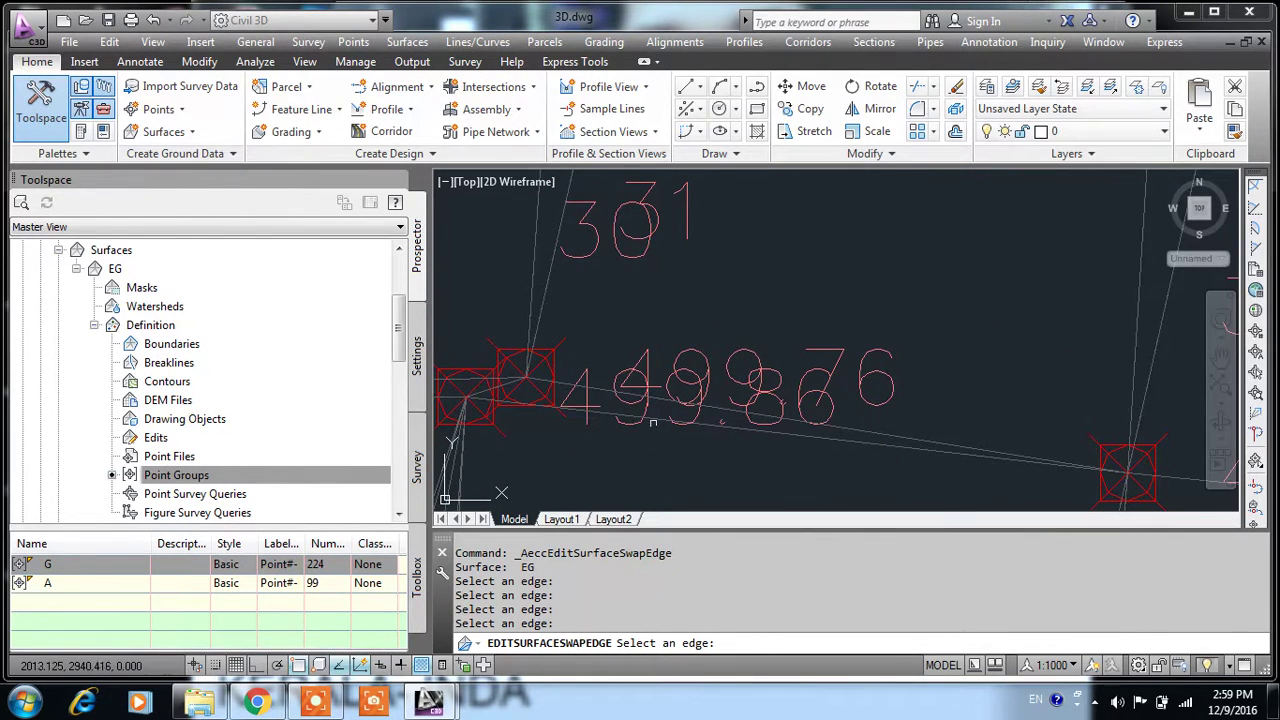
{"action": "left_click", "coordinate": [663, 415]}
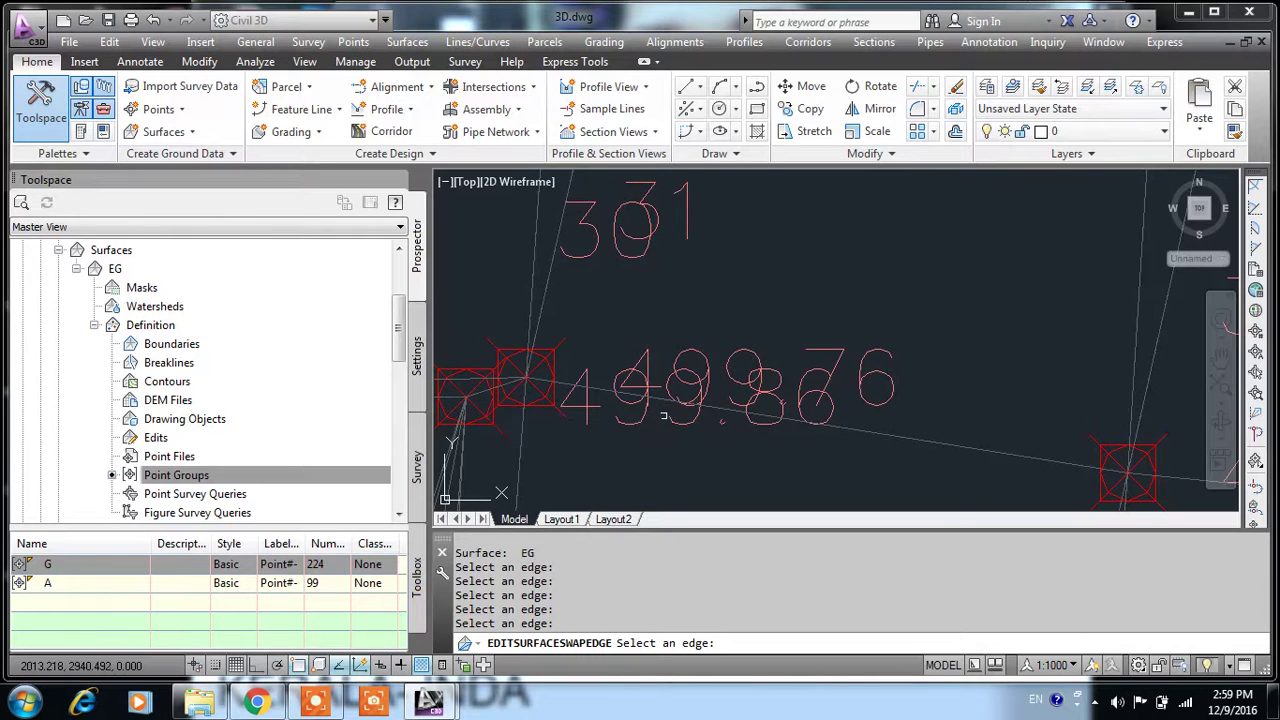
- Swap the triangle edge between the next pair of survey points several times
{"action": "middle_click_drag", "start_coordinate": [455, 387], "coordinate": [709, 396]}
{"action": "scroll", "coordinate": [709, 396], "scroll_direction": "up", "scroll_amount": 1}
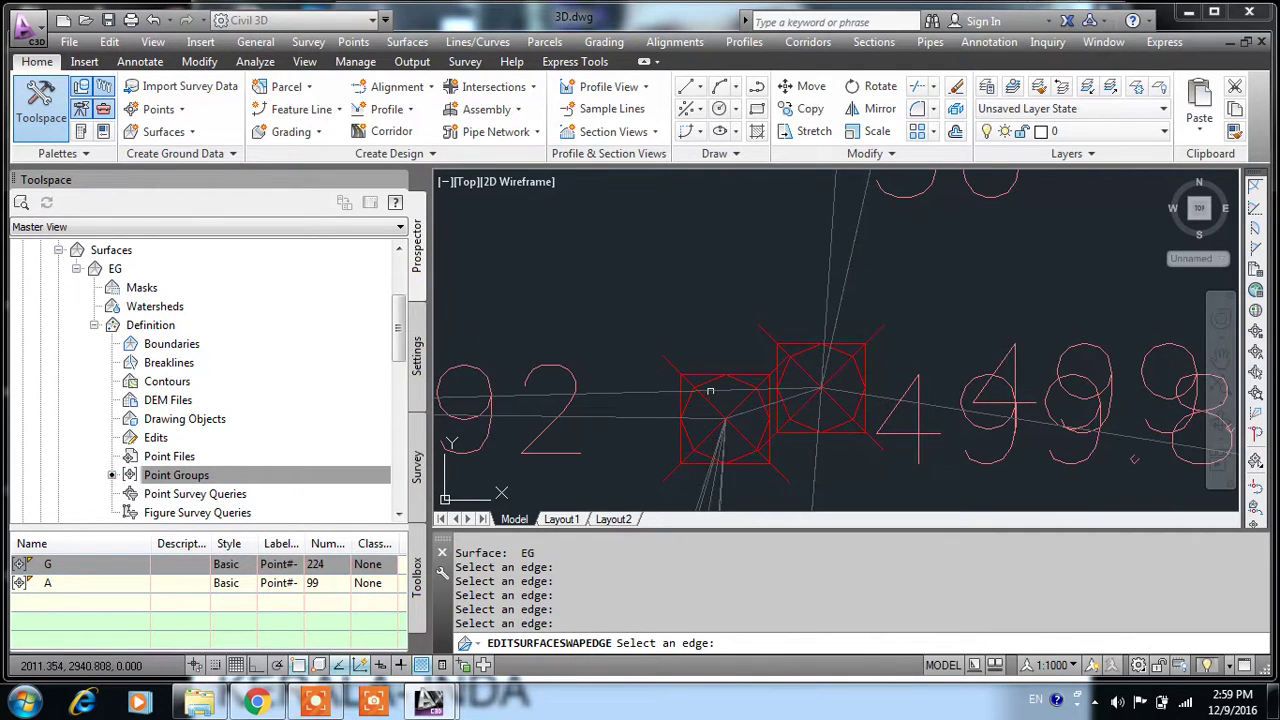
{"action": "left_click", "coordinate": [718, 390]}
{"action": "left_click", "coordinate": [720, 390]}
{"action": "left_click", "coordinate": [720, 392]}
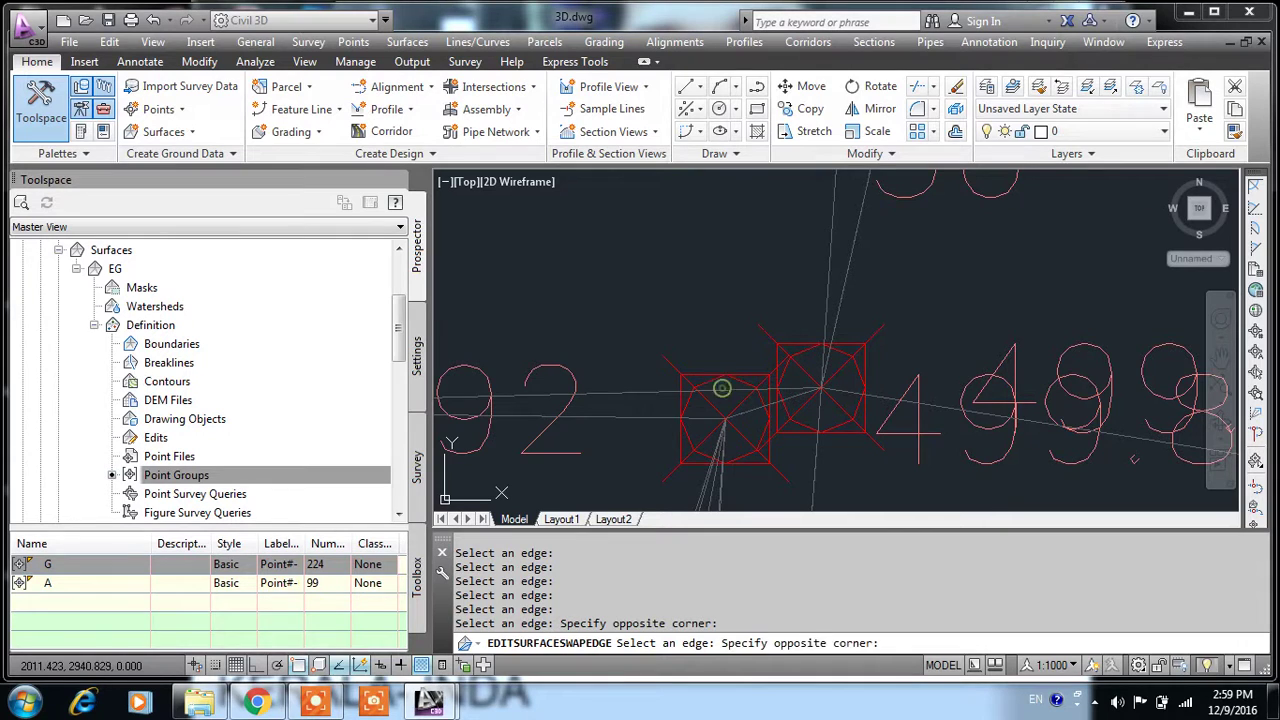
{"action": "left_click", "coordinate": [718, 394]}
- Zoom around to check the swapped edges, then end the Swap Edge command
{"action": "scroll", "coordinate": [718, 394], "scroll_direction": "down", "scroll_amount": 2}
{"action": "scroll", "coordinate": [620, 368], "scroll_direction": "down", "scroll_amount": 3}
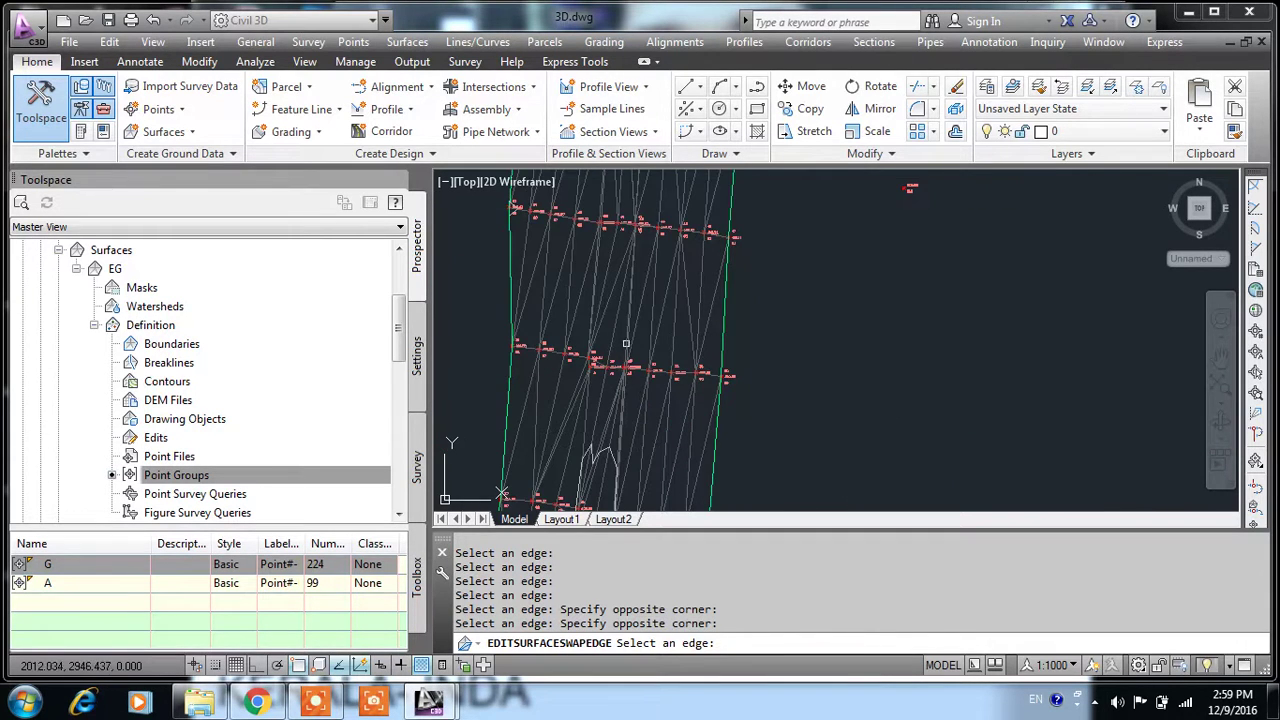
{"action": "scroll", "coordinate": [625, 280], "scroll_direction": "up", "scroll_amount": 1}
{"action": "scroll", "coordinate": [625, 280], "scroll_direction": "up", "scroll_amount": 1}
{"action": "scroll", "coordinate": [625, 280], "scroll_direction": "up", "scroll_amount": 1}
{"action": "scroll", "coordinate": [785, 284], "scroll_direction": "up", "scroll_amount": 1}
{"action": "scroll", "coordinate": [785, 284], "scroll_direction": "down", "scroll_amount": 3}
{"action": "scroll", "coordinate": [770, 290], "scroll_direction": "up", "scroll_amount": 3}
{"action": "scroll", "coordinate": [745, 304], "scroll_direction": "up", "scroll_amount": 4}
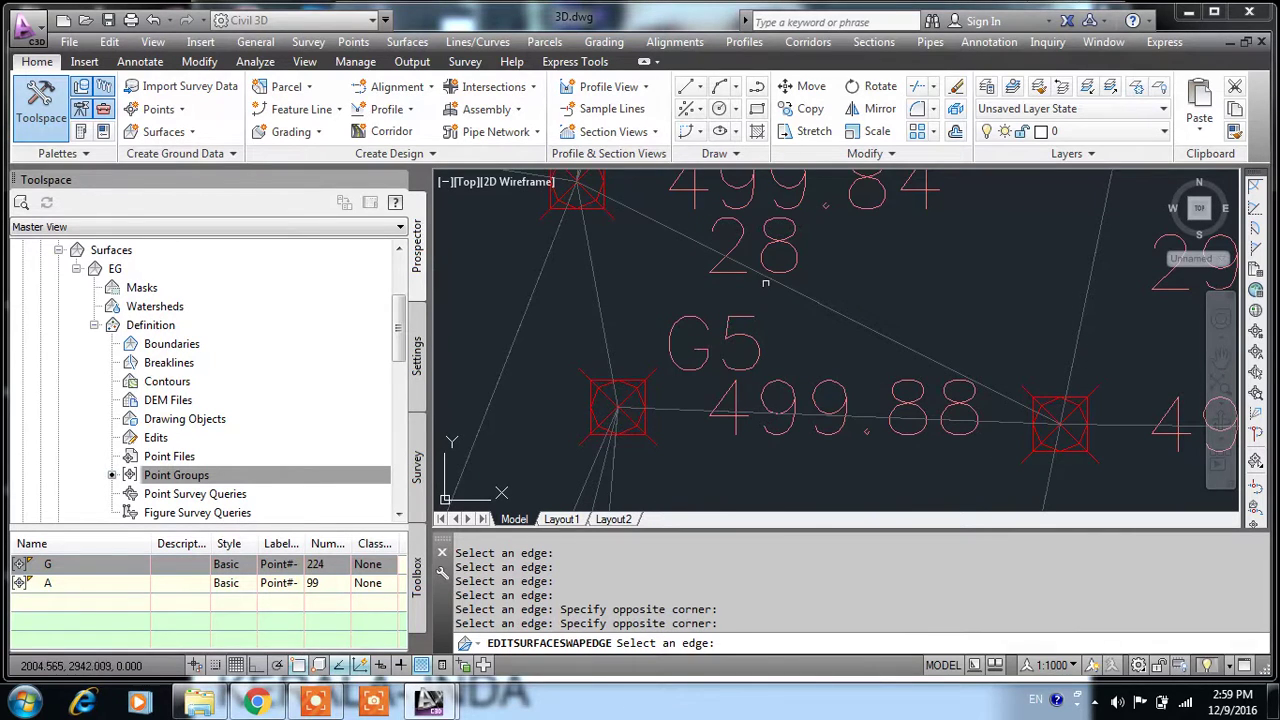
{"action": "scroll", "coordinate": [765, 284], "scroll_direction": "down", "scroll_amount": 1}
{"action": "scroll", "coordinate": [768, 282], "scroll_direction": "down", "scroll_amount": 2}
{"action": "scroll", "coordinate": [770, 281], "scroll_direction": "down", "scroll_amount": 3}
{"action": "scroll", "coordinate": [773, 280], "scroll_direction": "down", "scroll_amount": 1}
{"action": "scroll", "coordinate": [773, 280], "scroll_direction": "up", "scroll_amount": 3}
{"action": "scroll", "coordinate": [701, 302], "scroll_direction": "up", "scroll_amount": 3}
{"action": "scroll", "coordinate": [954, 285], "scroll_direction": "up", "scroll_amount": 5}
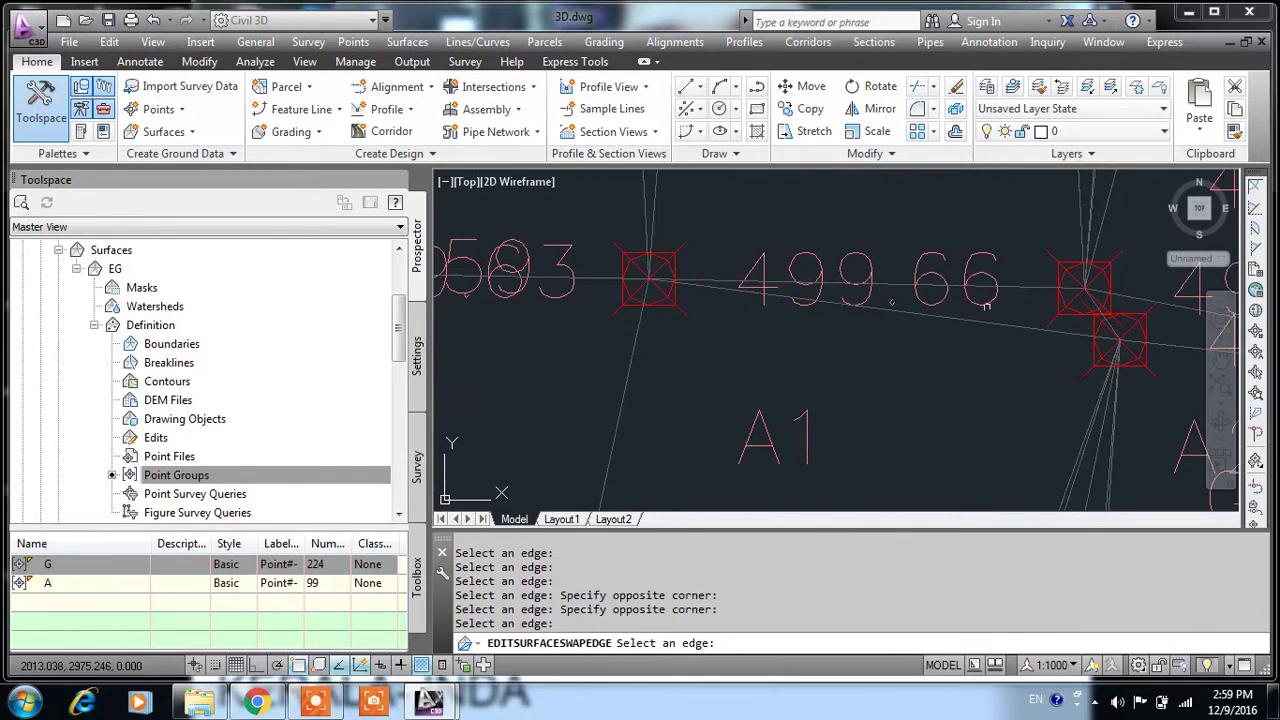
{"action": "scroll", "coordinate": [662, 348], "scroll_direction": "up", "scroll_amount": 1}
{"action": "scroll", "coordinate": [805, 377], "scroll_direction": "down", "scroll_amount": 3}
{"action": "scroll", "coordinate": [775, 384], "scroll_direction": "up", "scroll_amount": 3}
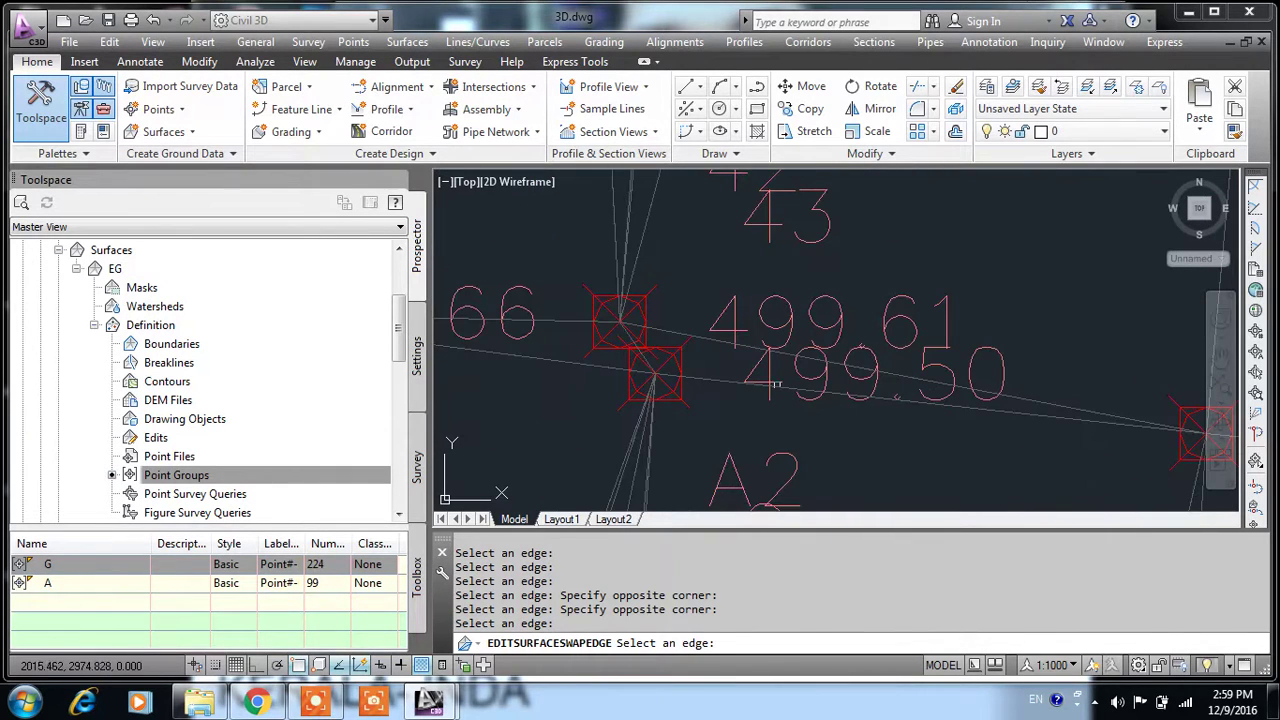
{"action": "scroll", "coordinate": [705, 345], "scroll_direction": "down", "scroll_amount": 5}
{"action": "scroll", "coordinate": [745, 358], "scroll_direction": "down", "scroll_amount": 3}
{"action": "scroll", "coordinate": [745, 358], "scroll_direction": "down", "scroll_amount": 3}
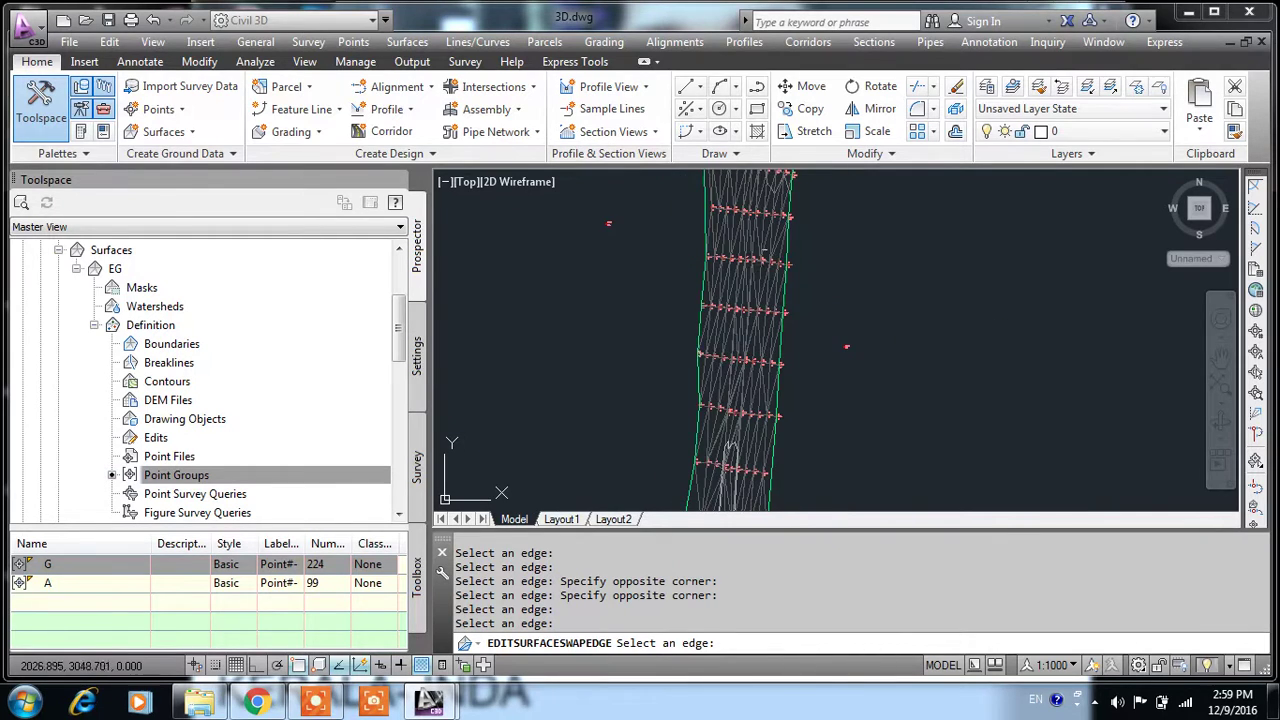
{"action": "scroll", "coordinate": [745, 358], "scroll_direction": "up", "scroll_amount": 2}
{"action": "scroll", "coordinate": [745, 358], "scroll_direction": "up", "scroll_amount": 2}
{"action": "scroll", "coordinate": [749, 358], "scroll_direction": "up", "scroll_amount": 2}
{"action": "scroll", "coordinate": [749, 358], "scroll_direction": "down", "scroll_amount": 3}
{"action": "scroll", "coordinate": [706, 294], "scroll_direction": "up", "scroll_amount": 2}
{"action": "scroll", "coordinate": [770, 441], "scroll_direction": "up", "scroll_amount": 2}
{"action": "scroll", "coordinate": [770, 441], "scroll_direction": "down", "scroll_amount": 3}
{"action": "scroll", "coordinate": [682, 284], "scroll_direction": "up", "scroll_amount": 2}
{"action": "scroll", "coordinate": [682, 284], "scroll_direction": "up", "scroll_amount": 2}
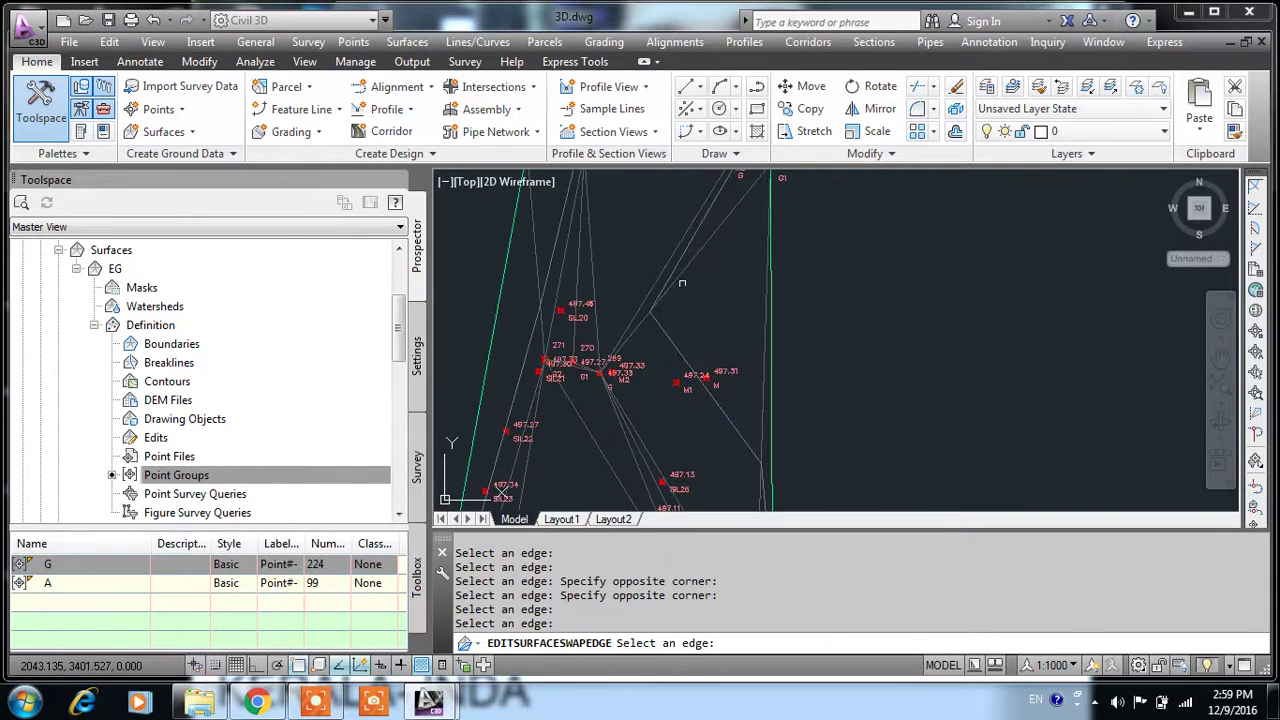
{"action": "scroll", "coordinate": [667, 332], "scroll_direction": "down", "scroll_amount": 3}
{"action": "scroll", "coordinate": [637, 459], "scroll_direction": "up", "scroll_amount": 3}
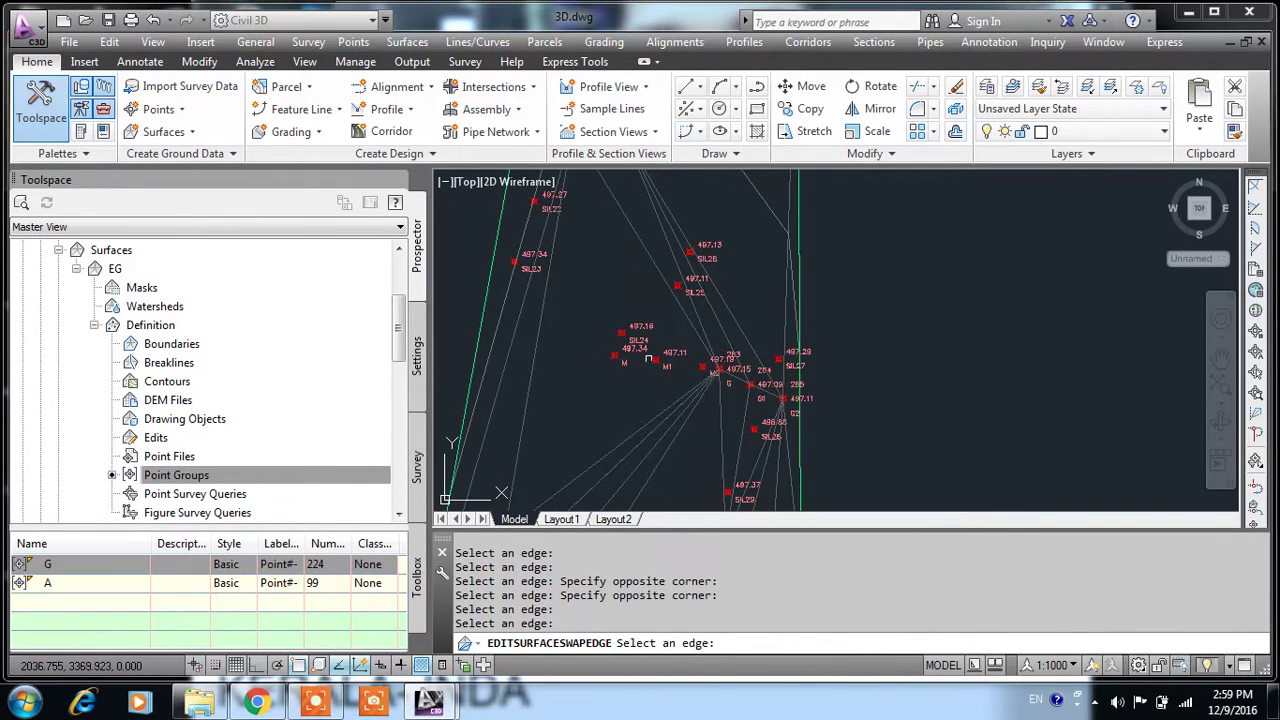
{"action": "scroll", "coordinate": [648, 359], "scroll_direction": "up", "scroll_amount": 3}
{"action": "scroll", "coordinate": [670, 315], "scroll_direction": "up", "scroll_amount": 3}
{"action": "scroll", "coordinate": [710, 310], "scroll_direction": "down", "scroll_amount": 6}
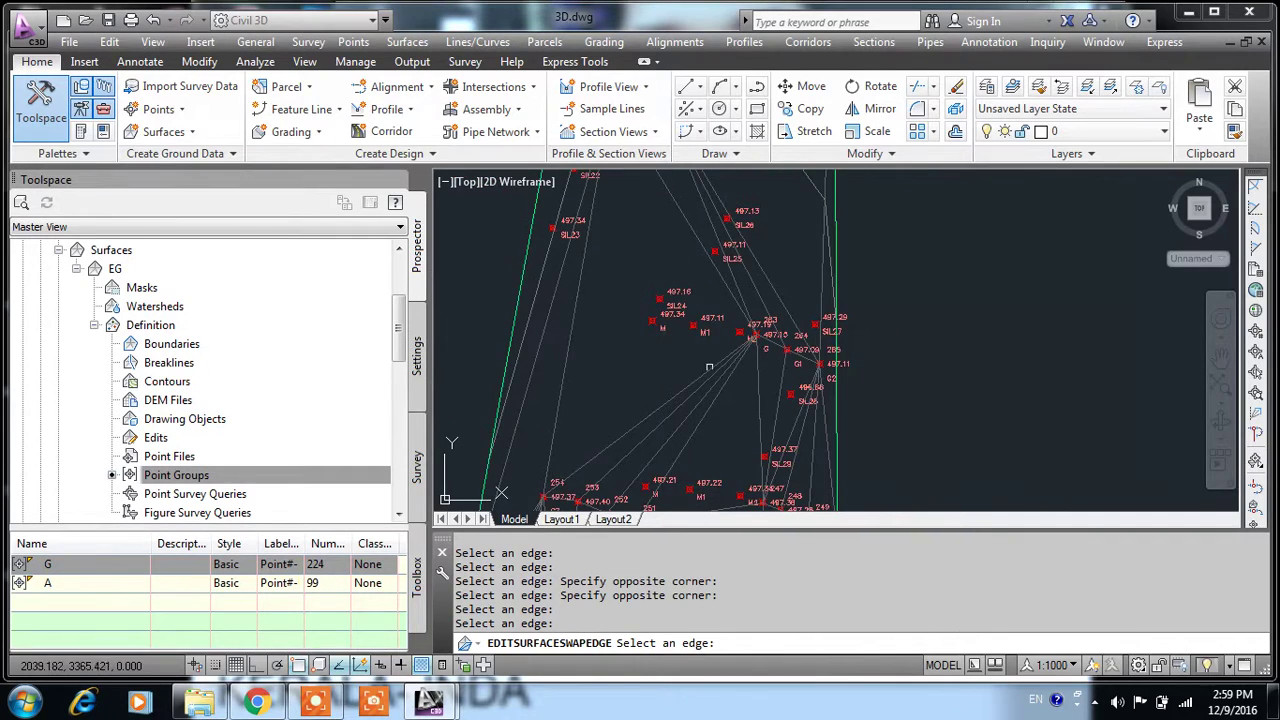
{"action": "scroll", "coordinate": [673, 340], "scroll_direction": "down", "scroll_amount": 3}
{"action": "scroll", "coordinate": [671, 352], "scroll_direction": "up", "scroll_amount": 2}
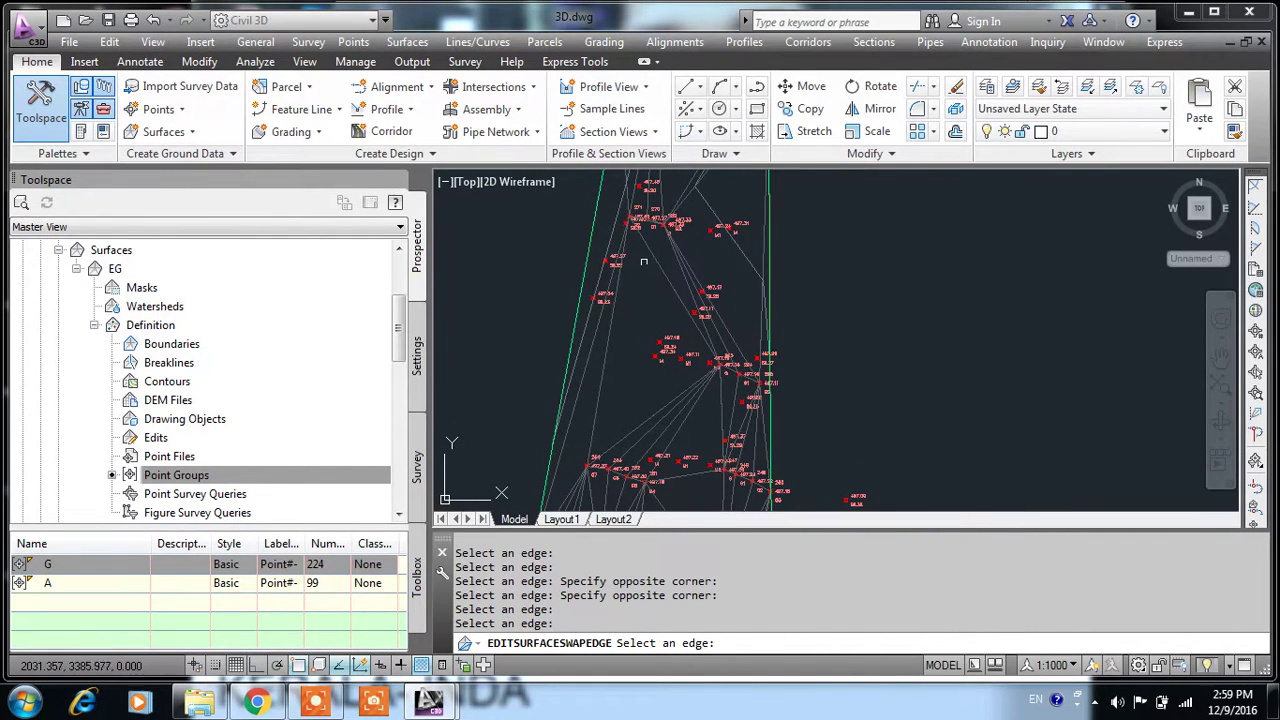
{"action": "key", "text": "Return"}
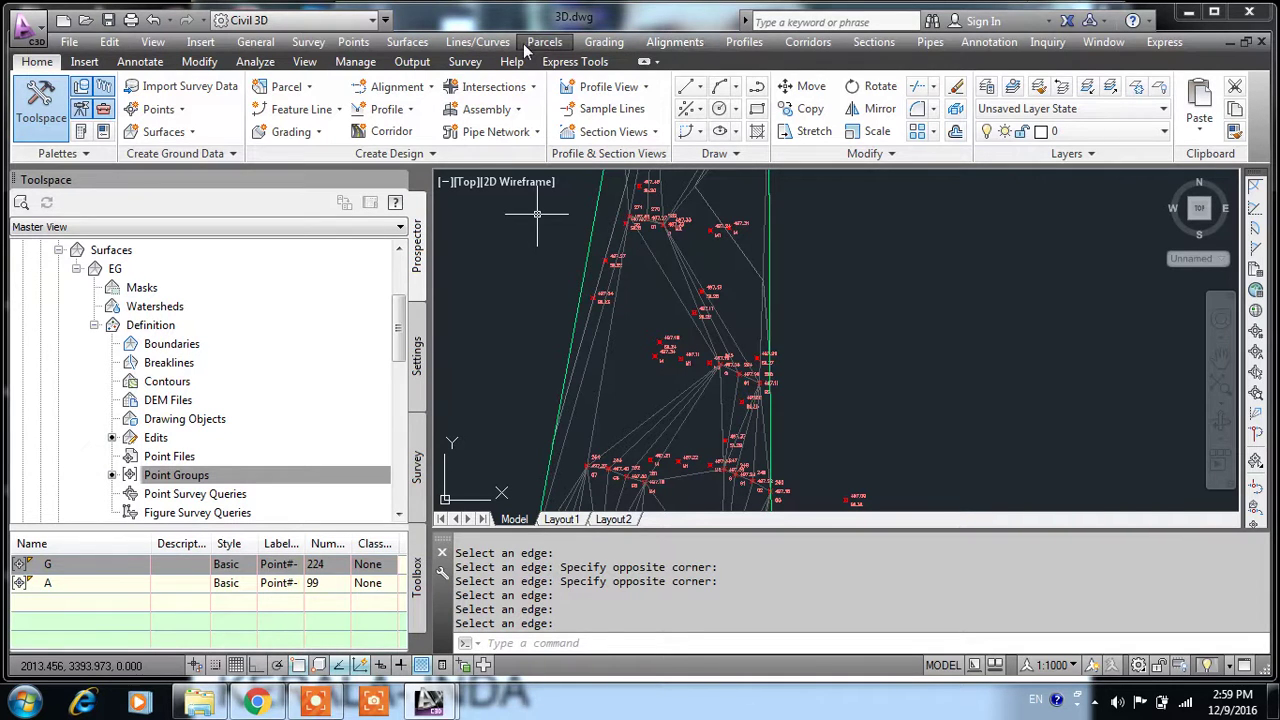
- Start adding lines to surface EG and draw the first line between two survey points
{"action": "left_click", "coordinate": [407, 42]}
{"action": "mouse_move", "coordinate": [437, 133]}
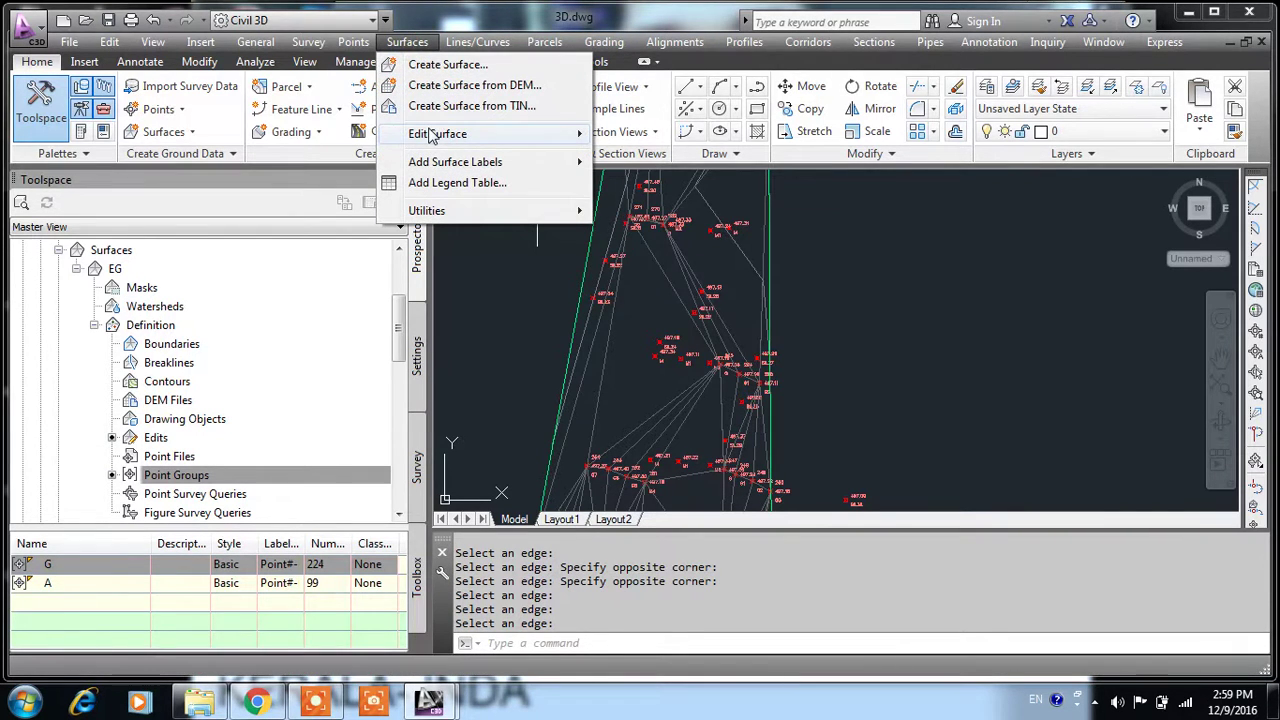
{"action": "left_click", "coordinate": [640, 182]}
{"action": "scroll", "coordinate": [663, 222], "scroll_direction": "up", "scroll_amount": 2}
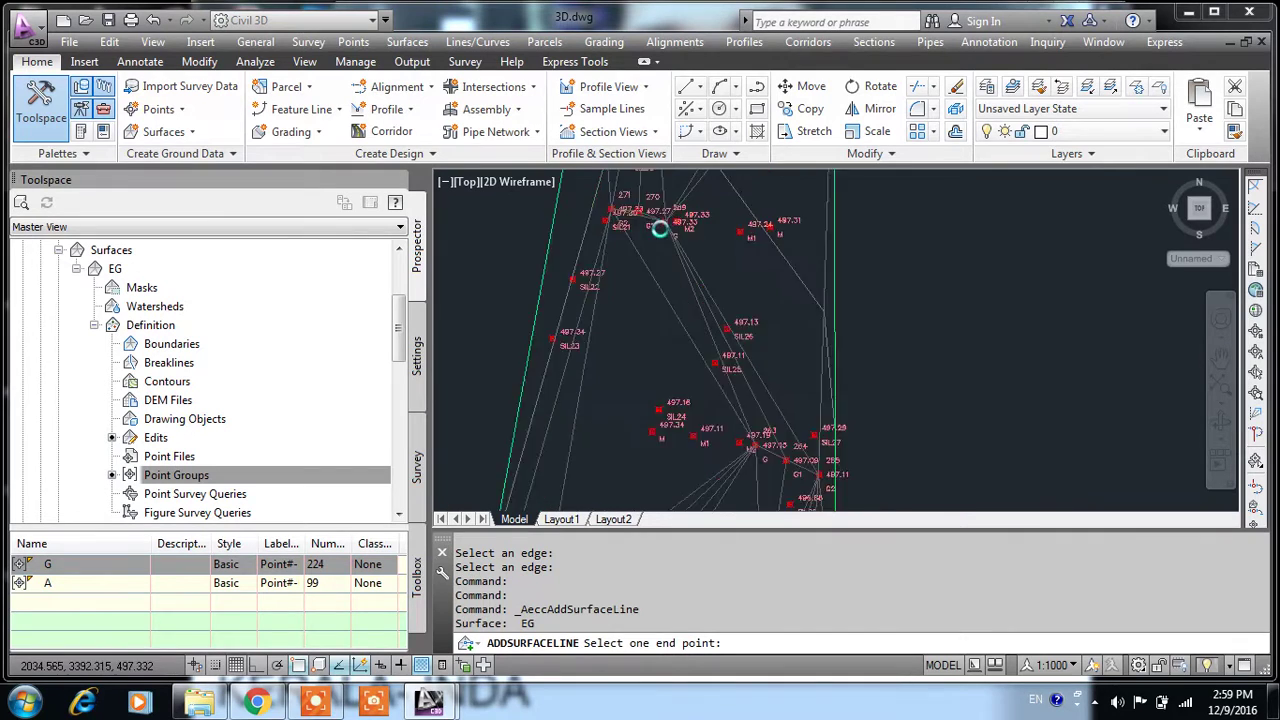
{"action": "scroll", "coordinate": [673, 211], "scroll_direction": "up", "scroll_amount": 2}
{"action": "left_click", "coordinate": [673, 211]}
{"action": "scroll", "coordinate": [673, 211], "scroll_direction": "down", "scroll_amount": 3}
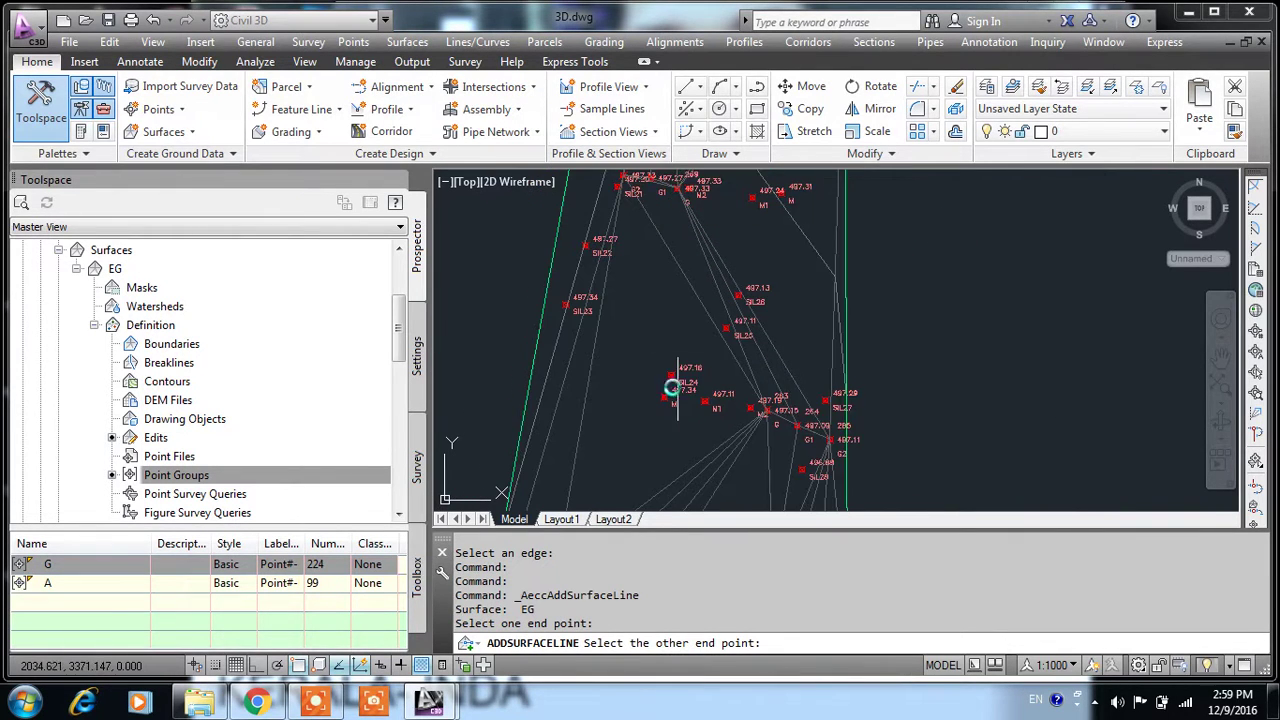
{"action": "scroll", "coordinate": [671, 386], "scroll_direction": "up", "scroll_amount": 1}
{"action": "left_click", "coordinate": [590, 462]}
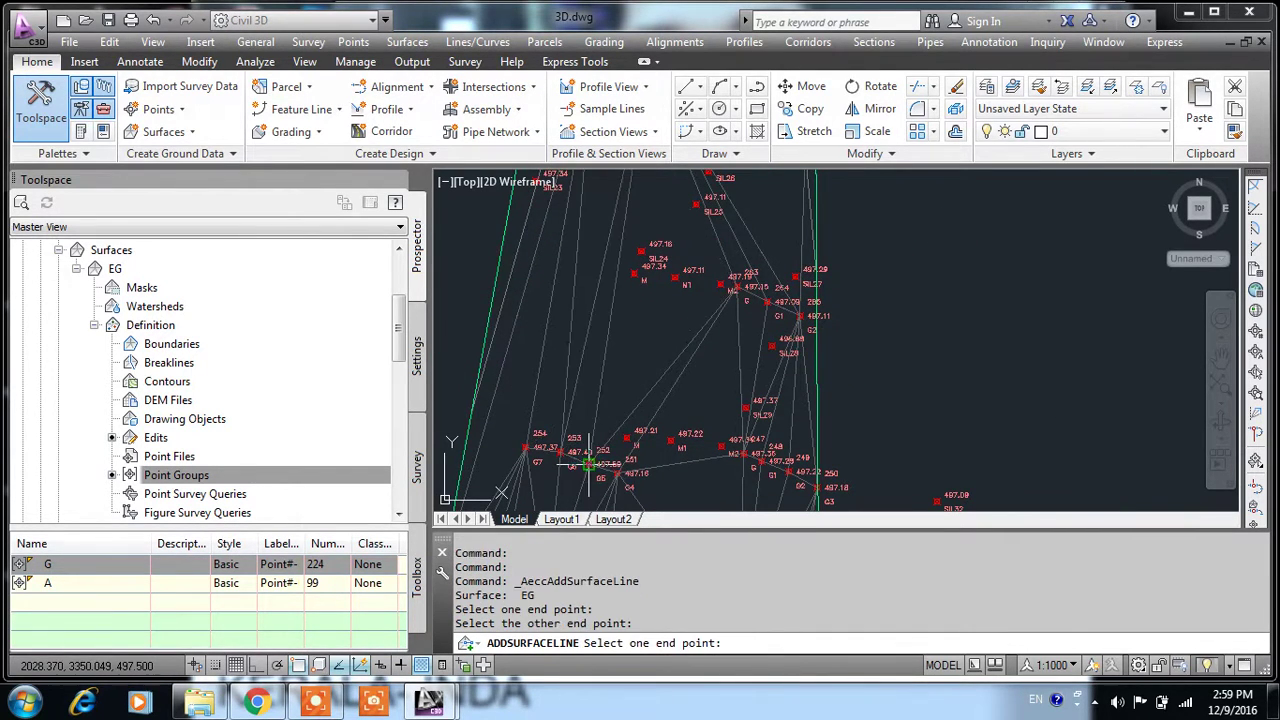
- Add a second TIN line ending at the 497.09 survey point
{"action": "scroll", "coordinate": [595, 455], "scroll_direction": "up", "scroll_amount": 2}
{"action": "scroll", "coordinate": [623, 381], "scroll_direction": "up", "scroll_amount": 1}
{"action": "scroll", "coordinate": [623, 381], "scroll_direction": "up", "scroll_amount": 3}
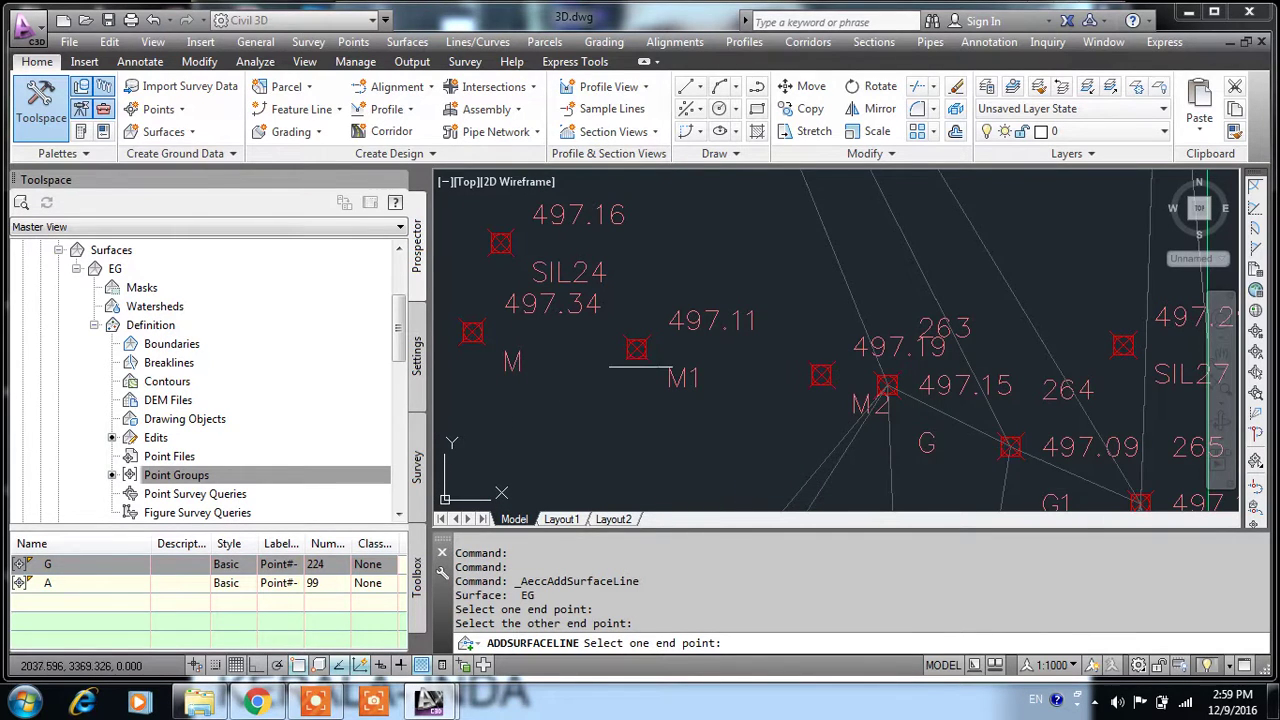
{"action": "scroll", "coordinate": [613, 390], "scroll_direction": "down", "scroll_amount": 5}
{"action": "scroll", "coordinate": [586, 337], "scroll_direction": "up", "scroll_amount": 2}
{"action": "scroll", "coordinate": [586, 330], "scroll_direction": "down", "scroll_amount": 2}
{"action": "scroll", "coordinate": [591, 310], "scroll_direction": "up", "scroll_amount": 1}
{"action": "scroll", "coordinate": [591, 310], "scroll_direction": "down", "scroll_amount": 2}
{"action": "scroll", "coordinate": [580, 227], "scroll_direction": "up", "scroll_amount": 2}
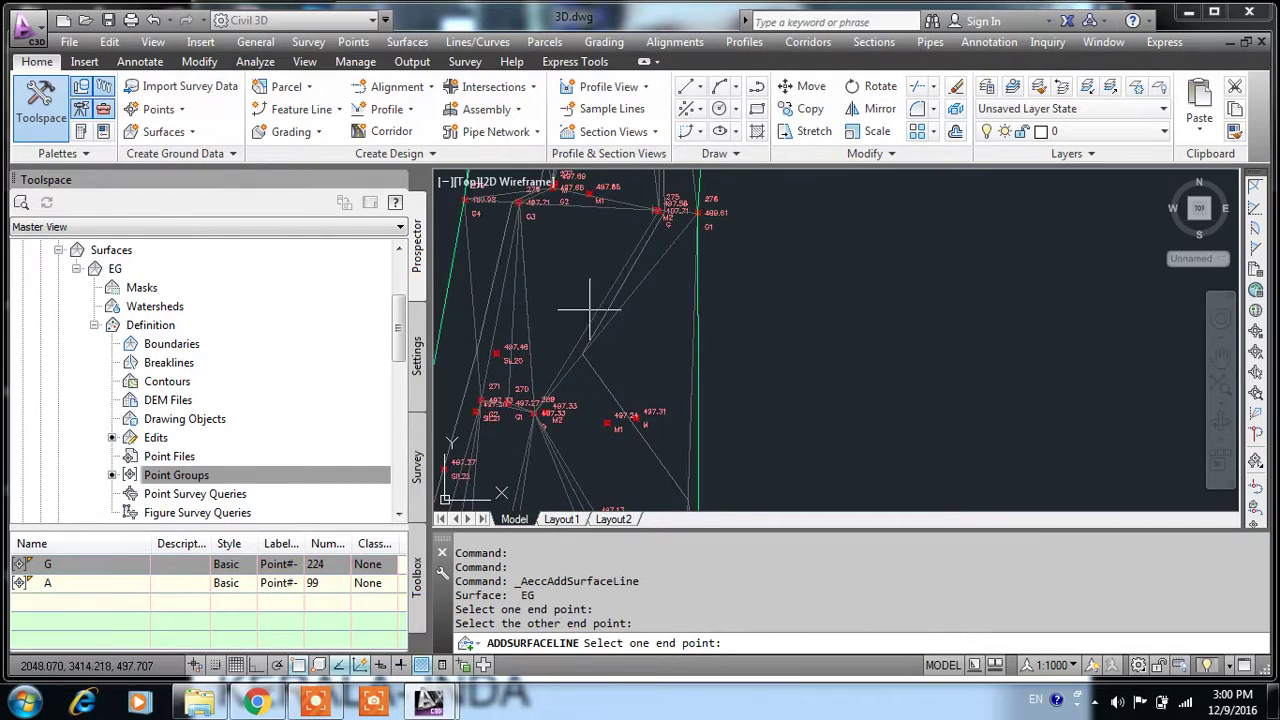
{"action": "scroll", "coordinate": [607, 424], "scroll_direction": "up", "scroll_amount": 2}
{"action": "scroll", "coordinate": [600, 322], "scroll_direction": "down", "scroll_amount": 4}
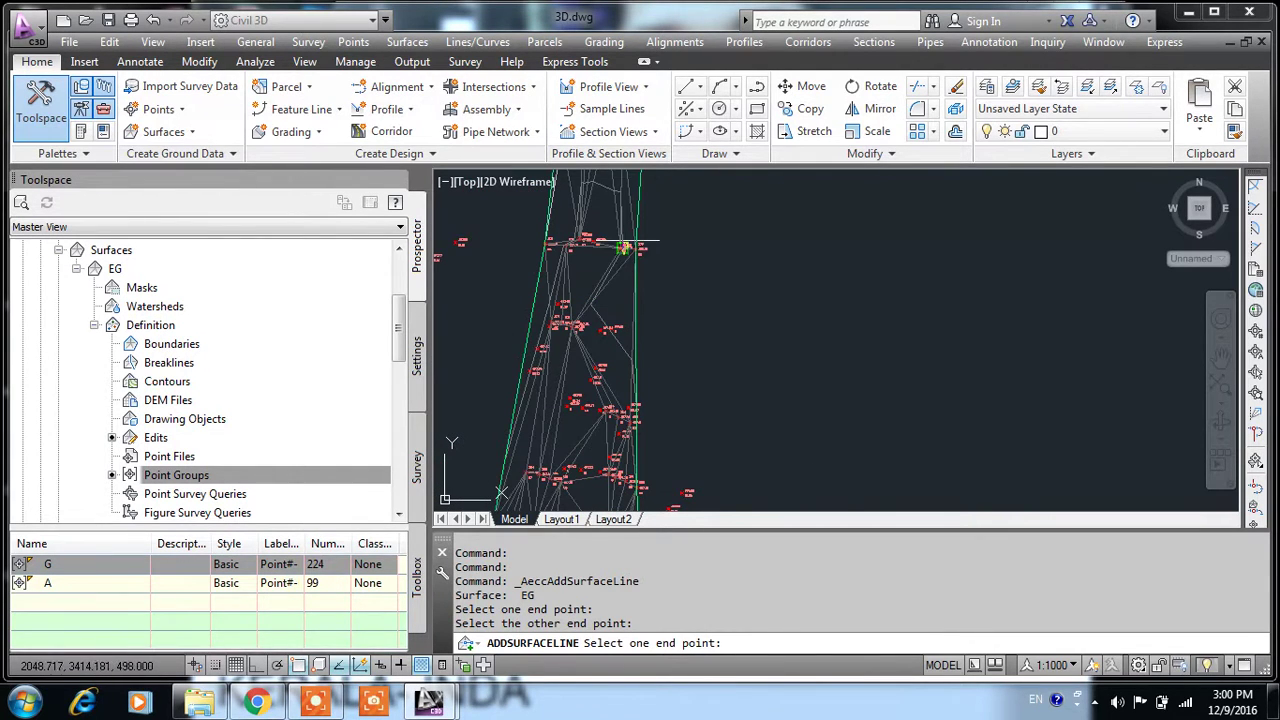
{"action": "left_click", "coordinate": [625, 245]}
{"action": "scroll", "coordinate": [650, 420], "scroll_direction": "up", "scroll_amount": 5}
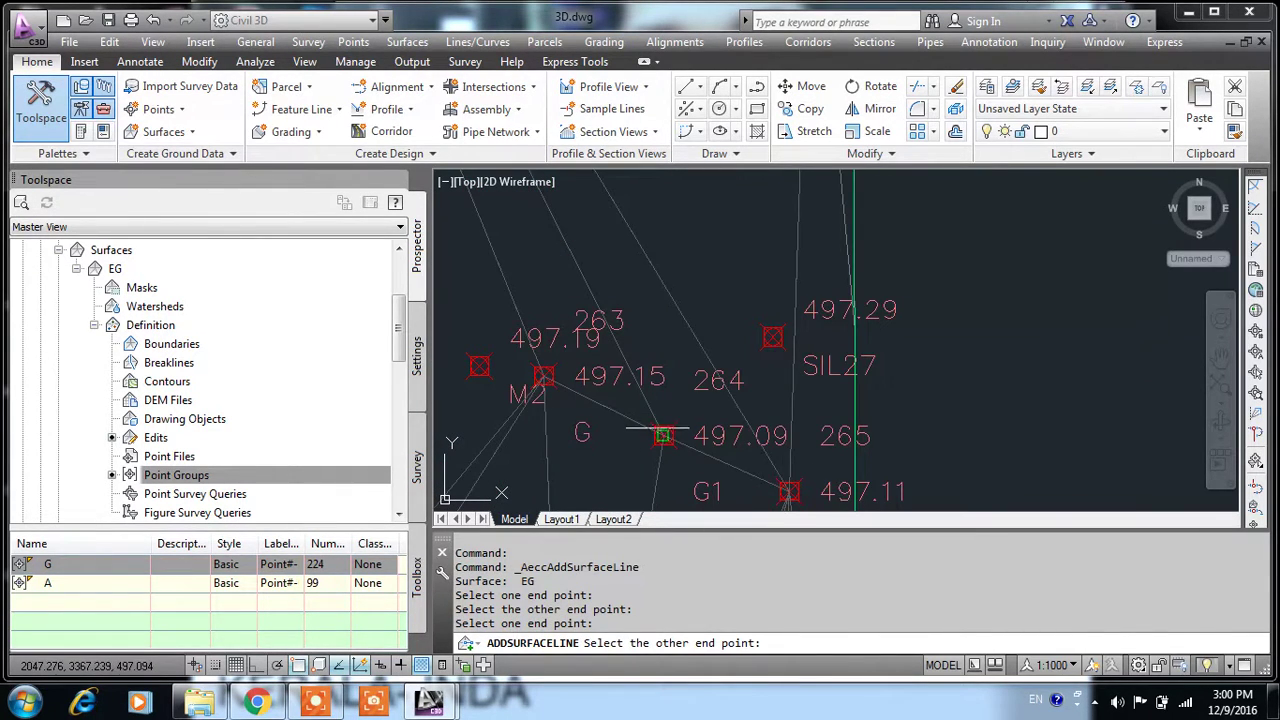
{"action": "left_click", "coordinate": [663, 434]}
- Add a third TIN line between neighbouring survey points
{"action": "scroll", "coordinate": [625, 469], "scroll_direction": "down", "scroll_amount": 4}
{"action": "scroll", "coordinate": [620, 477], "scroll_direction": "up", "scroll_amount": 2}
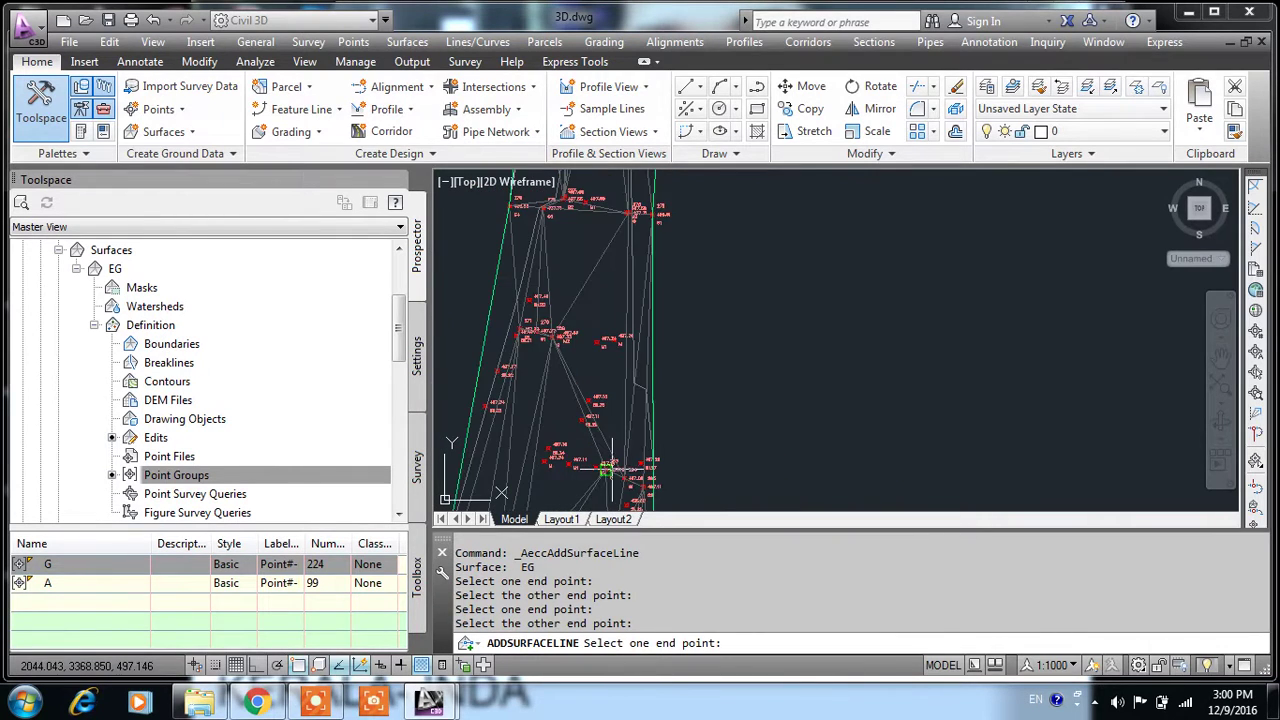
{"action": "scroll", "coordinate": [620, 470], "scroll_direction": "up", "scroll_amount": 2}
{"action": "scroll", "coordinate": [677, 402], "scroll_direction": "up", "scroll_amount": 2}
{"action": "scroll", "coordinate": [677, 402], "scroll_direction": "down", "scroll_amount": 1}
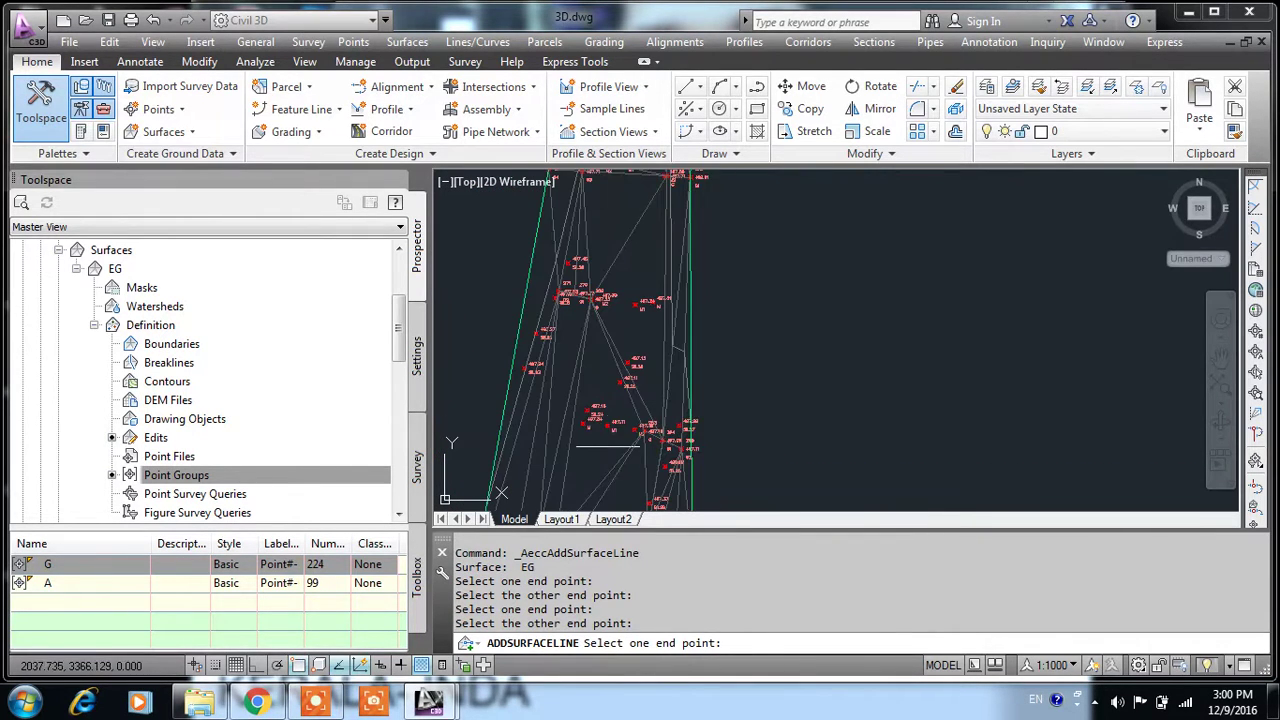
{"action": "scroll", "coordinate": [632, 408], "scroll_direction": "up", "scroll_amount": 1}
{"action": "left_click", "coordinate": [632, 408]}
{"action": "scroll", "coordinate": [625, 421], "scroll_direction": "down", "scroll_amount": 2}
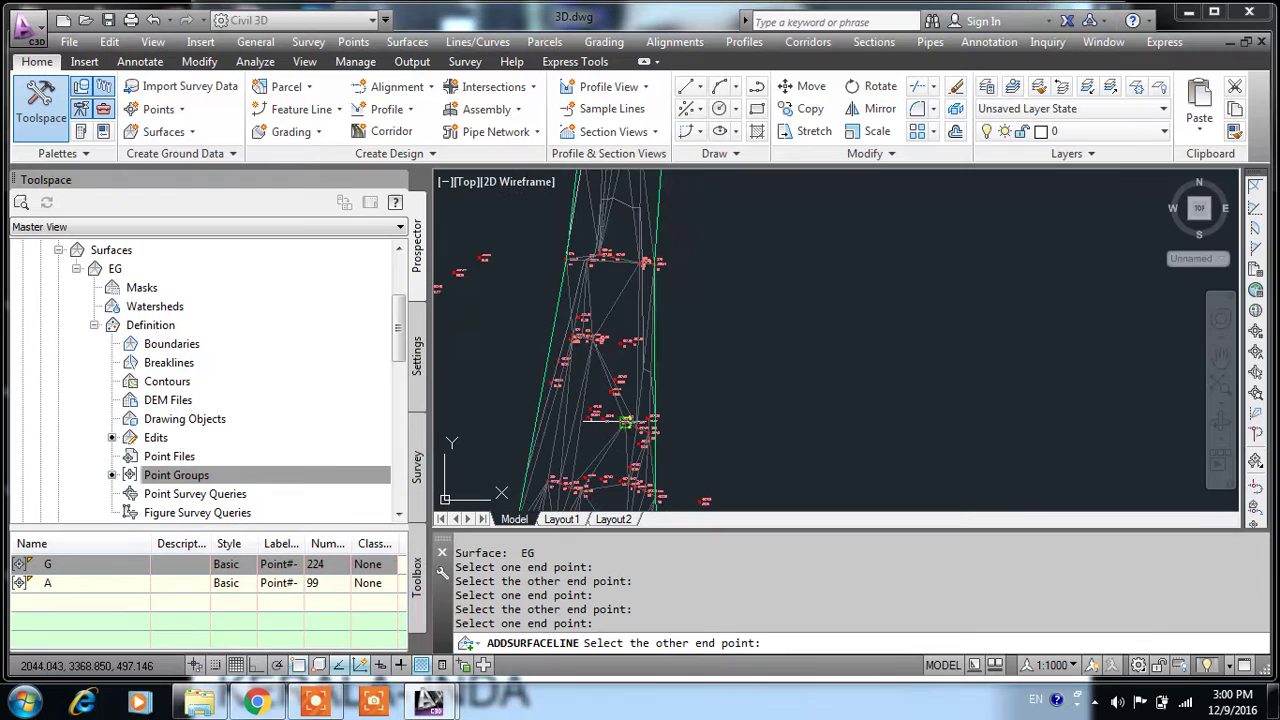
{"action": "left_click", "coordinate": [606, 254]}
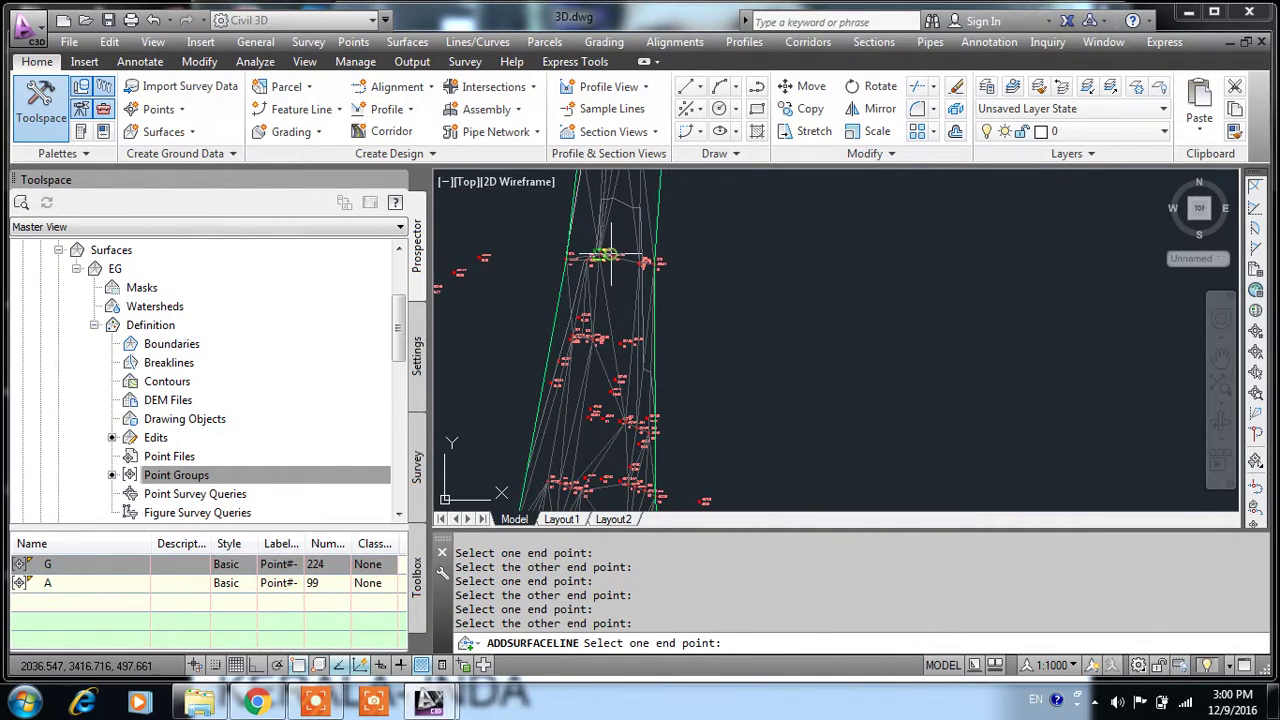
- Add a TIN line from point A to a survey point in the upper row
{"action": "scroll", "coordinate": [641, 350], "scroll_direction": "up", "scroll_amount": 3}
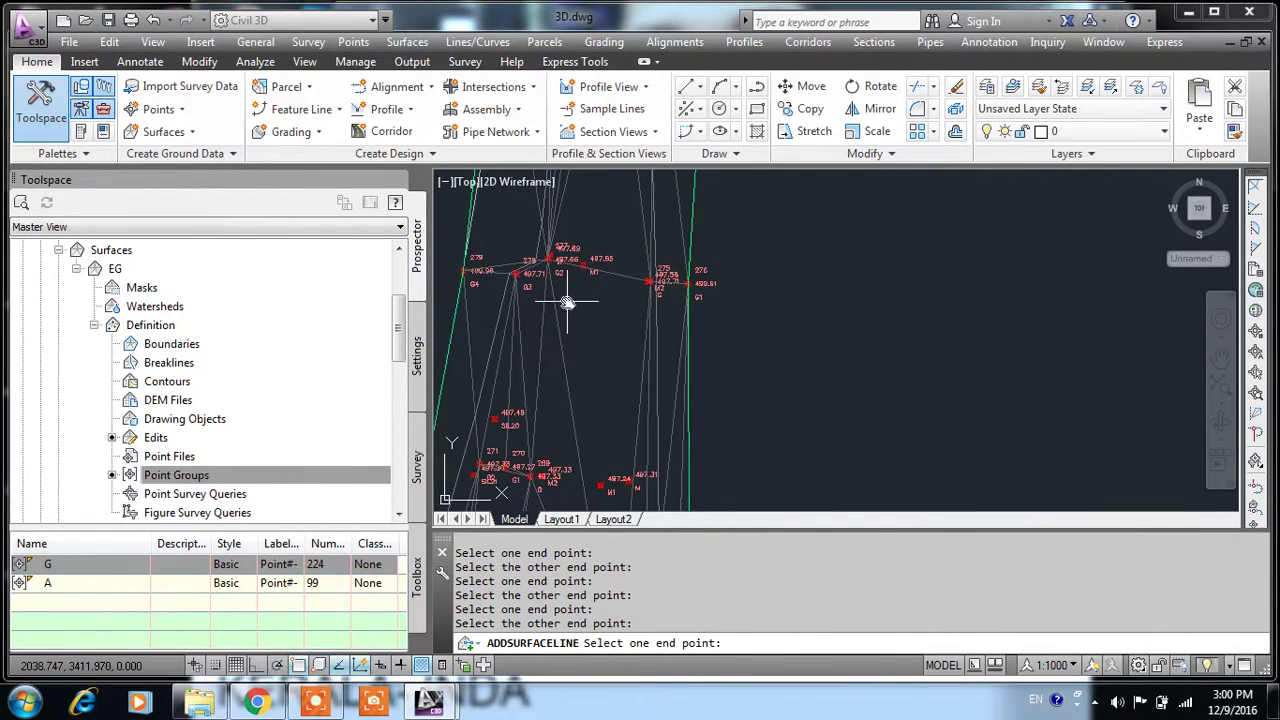
{"action": "middle_click_drag", "start_coordinate": [567, 302], "coordinate": [571, 325]}
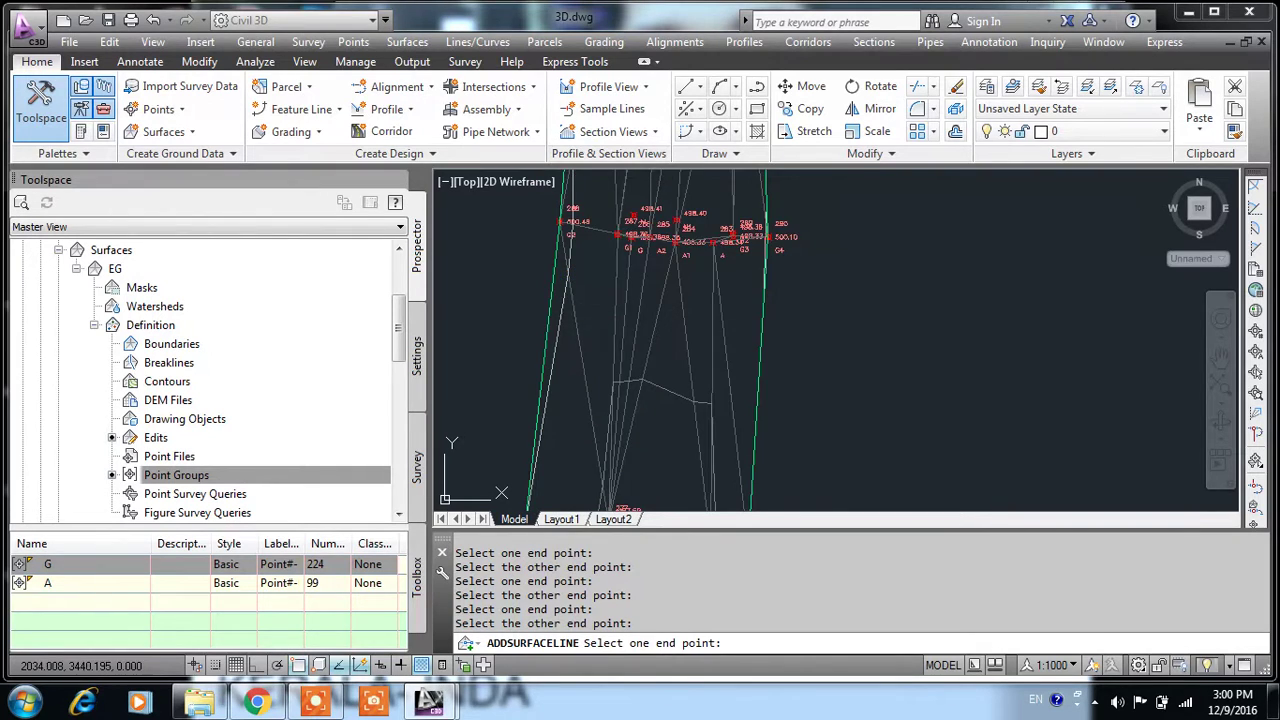
{"action": "scroll", "coordinate": [712, 240], "scroll_direction": "up", "scroll_amount": 2}
{"action": "scroll", "coordinate": [712, 240], "scroll_direction": "up", "scroll_amount": 2}
{"action": "scroll", "coordinate": [712, 240], "scroll_direction": "up", "scroll_amount": 2}
{"action": "scroll", "coordinate": [712, 250], "scroll_direction": "up", "scroll_amount": 1}
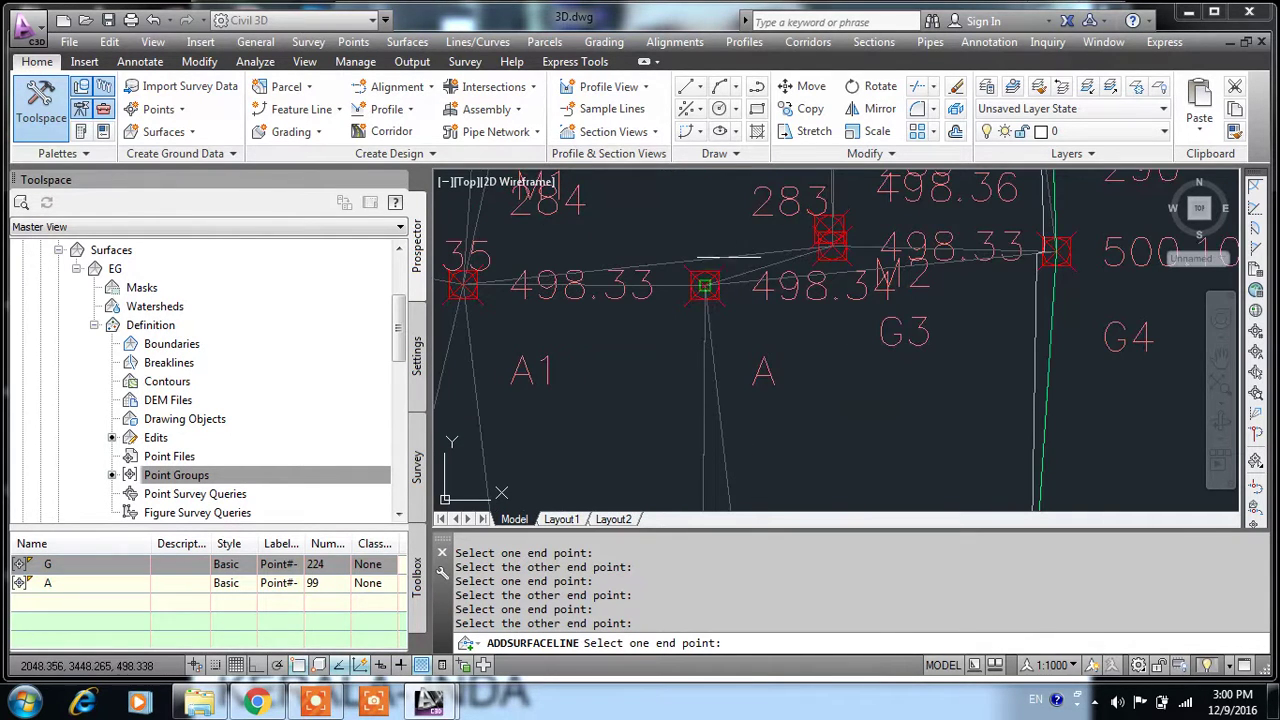
{"action": "left_click", "coordinate": [705, 287]}
{"action": "scroll", "coordinate": [651, 271], "scroll_direction": "down", "scroll_amount": 3}
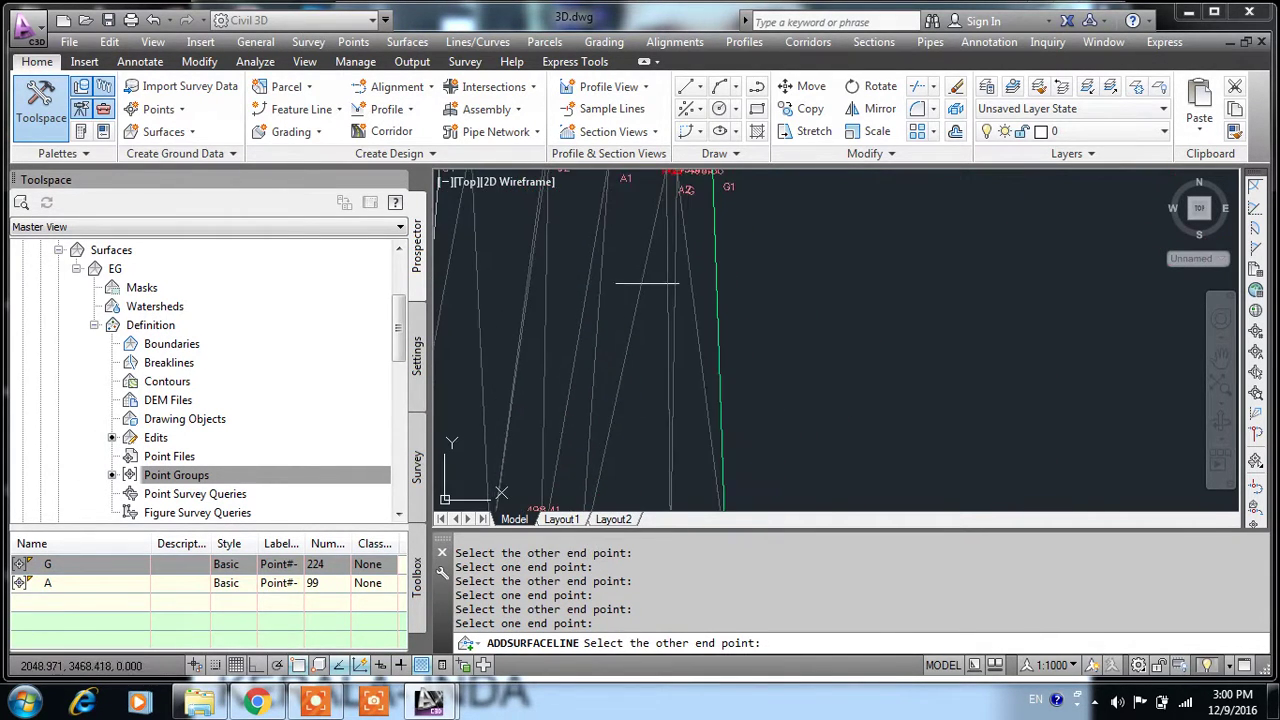
{"action": "middle_click_drag", "start_coordinate": [654, 178], "coordinate": [660, 221]}
{"action": "left_click", "coordinate": [665, 213]}
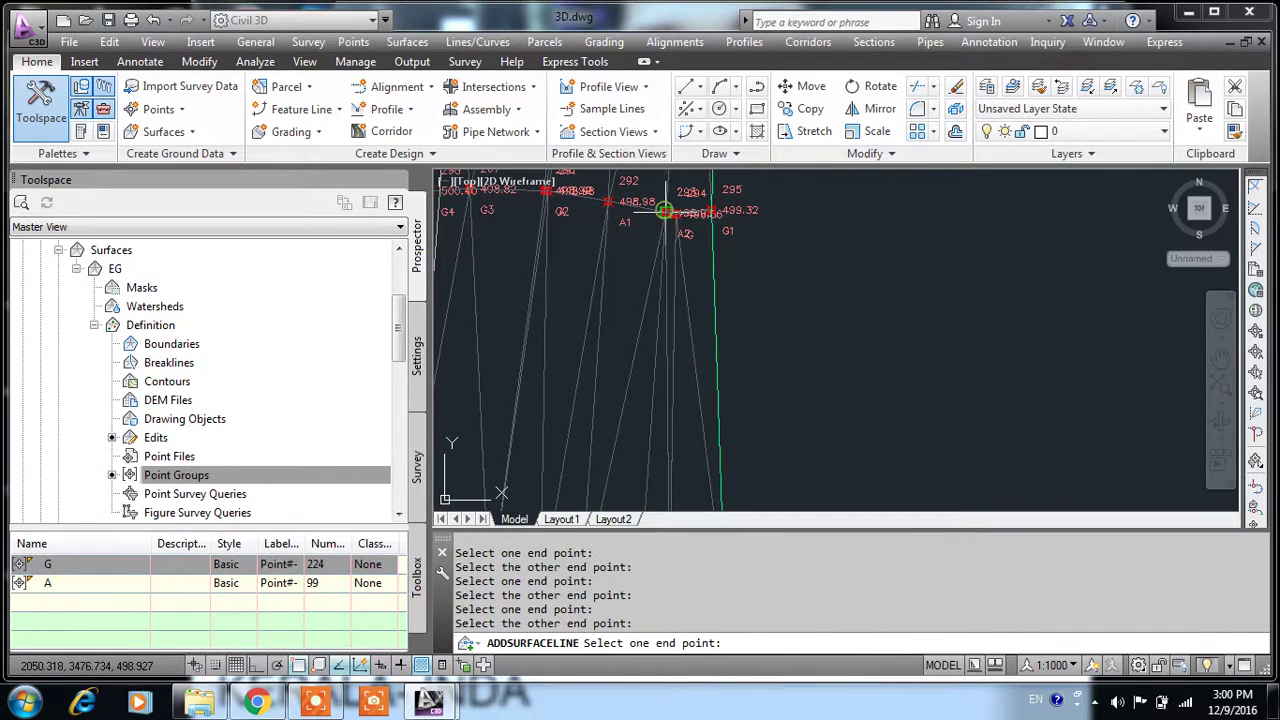
- Zoom out to review the added TIN lines across surface EG
{"action": "scroll", "coordinate": [660, 250], "scroll_direction": "down", "scroll_amount": 3}
{"action": "scroll", "coordinate": [609, 363], "scroll_direction": "up", "scroll_amount": 2}
{"action": "middle_click_drag", "start_coordinate": [619, 457], "coordinate": [646, 502]}
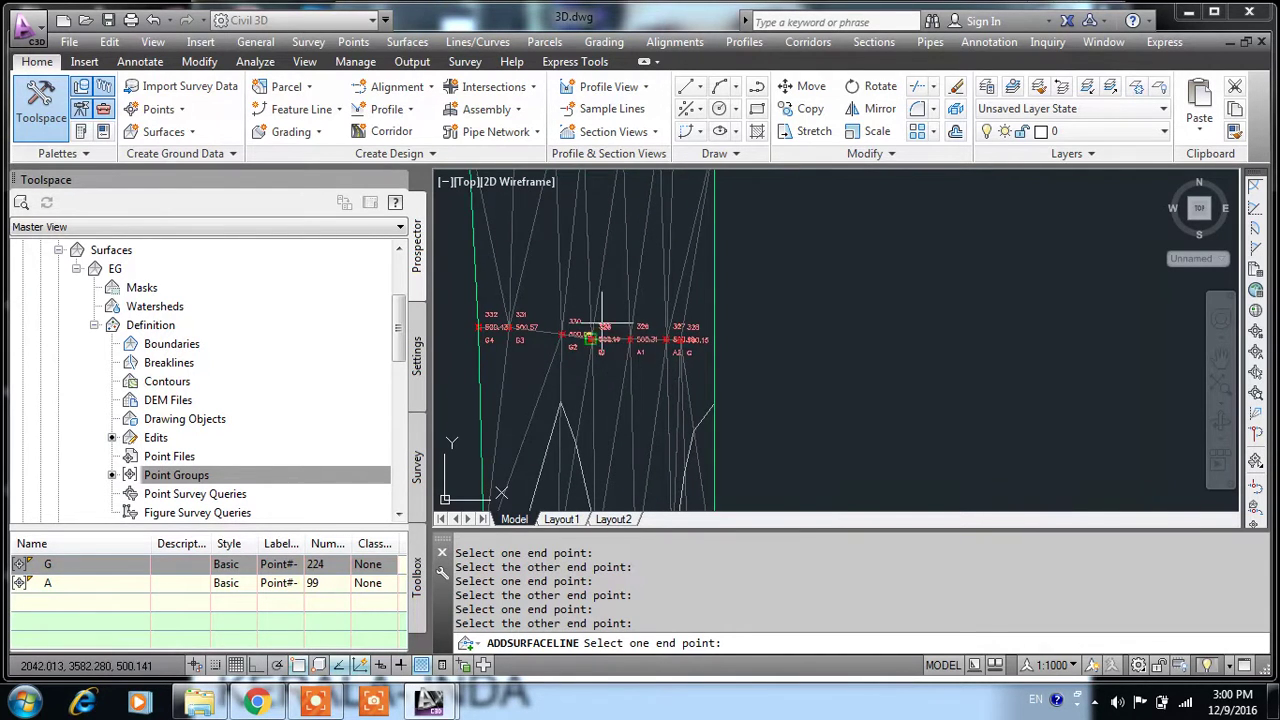
{"action": "scroll", "coordinate": [599, 330], "scroll_direction": "up", "scroll_amount": 5}
{"action": "scroll", "coordinate": [590, 367], "scroll_direction": "down", "scroll_amount": 4}
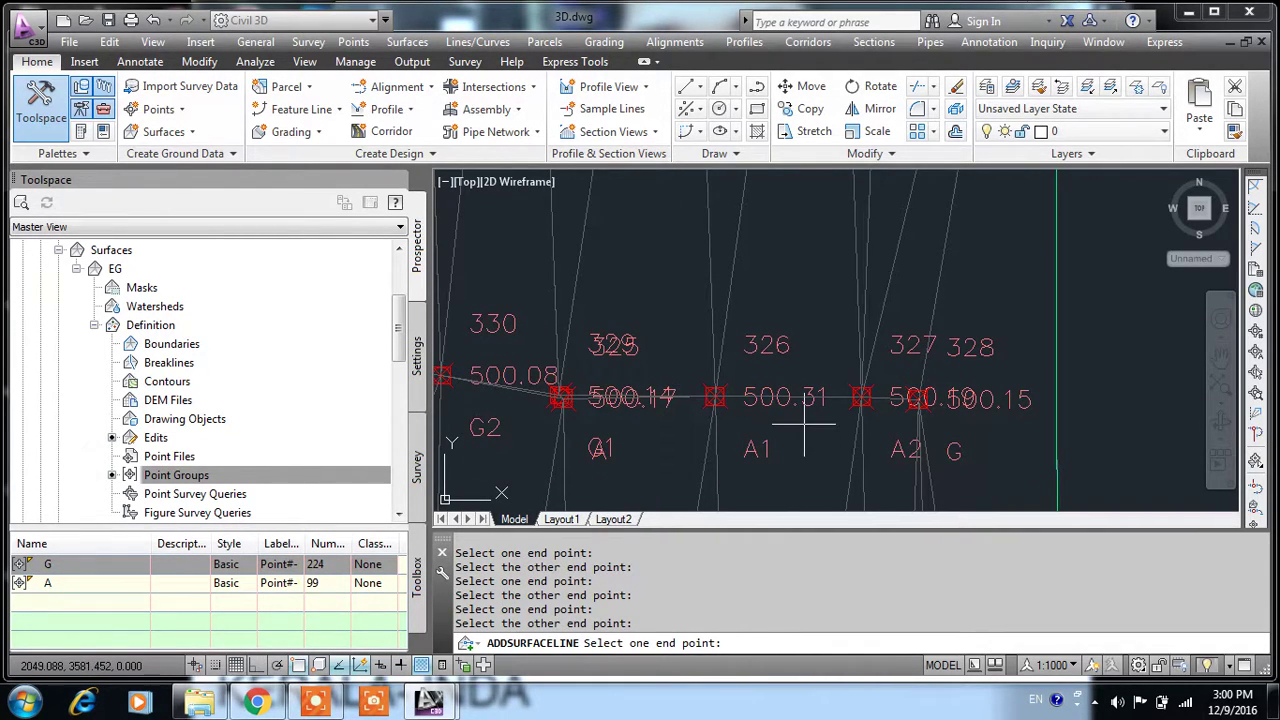
{"action": "scroll", "coordinate": [803, 427], "scroll_direction": "down", "scroll_amount": 2}
{"action": "scroll", "coordinate": [740, 430], "scroll_direction": "down", "scroll_amount": 2}
{"action": "scroll", "coordinate": [663, 434], "scroll_direction": "down", "scroll_amount": 1}
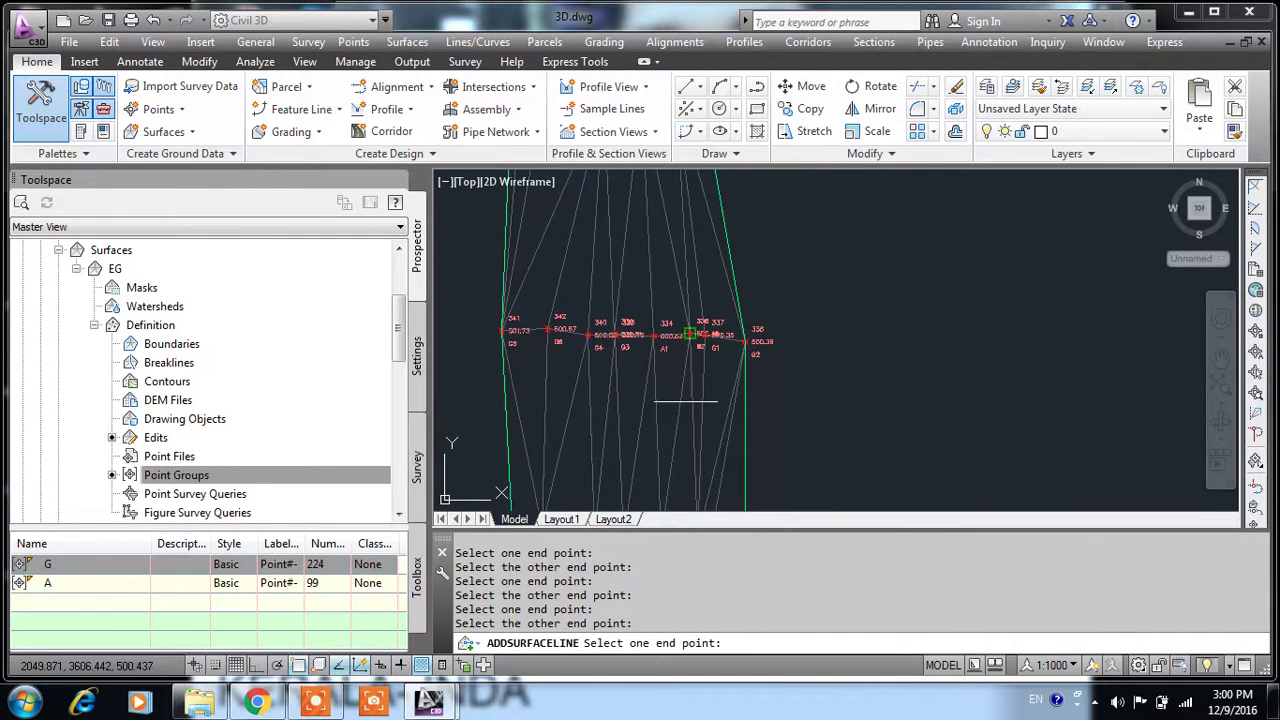
{"action": "scroll", "coordinate": [687, 390], "scroll_direction": "down", "scroll_amount": 2}
{"action": "scroll", "coordinate": [691, 360], "scroll_direction": "down", "scroll_amount": 1}
{"action": "scroll", "coordinate": [695, 335], "scroll_direction": "down", "scroll_amount": 1}
{"action": "scroll", "coordinate": [699, 311], "scroll_direction": "down", "scroll_amount": 1}
{"action": "scroll", "coordinate": [699, 311], "scroll_direction": "down", "scroll_amount": 2}
{"action": "scroll", "coordinate": [700, 420], "scroll_direction": "down", "scroll_amount": 2}
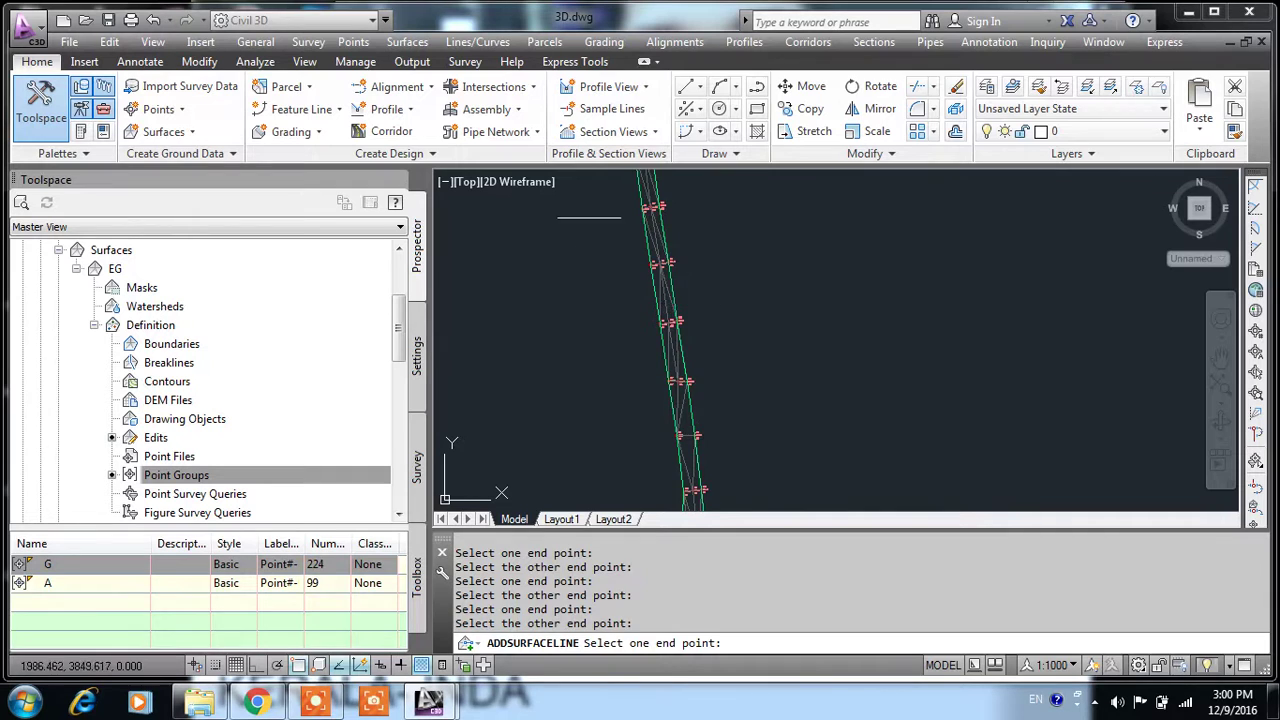
{"action": "scroll", "coordinate": [640, 260], "scroll_direction": "down", "scroll_amount": 2}
{"action": "scroll", "coordinate": [640, 280], "scroll_direction": "down", "scroll_amount": 2}
{"action": "scroll", "coordinate": [610, 300], "scroll_direction": "up", "scroll_amount": 2}
{"action": "scroll", "coordinate": [598, 318], "scroll_direction": "up", "scroll_amount": 1}
{"action": "scroll", "coordinate": [598, 318], "scroll_direction": "up", "scroll_amount": 3}
{"action": "scroll", "coordinate": [598, 318], "scroll_direction": "up", "scroll_amount": 2}
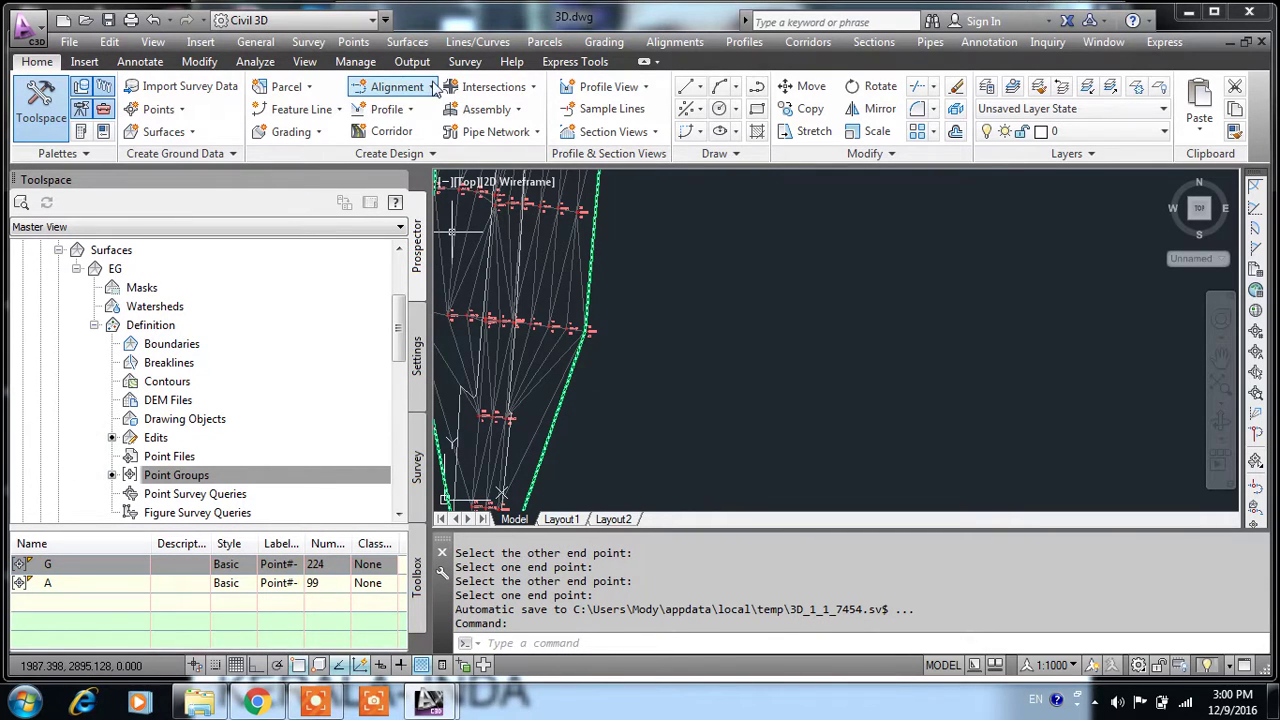
{"action": "left_click", "coordinate": [407, 42]}
{"action": "mouse_move", "coordinate": [437, 134]}
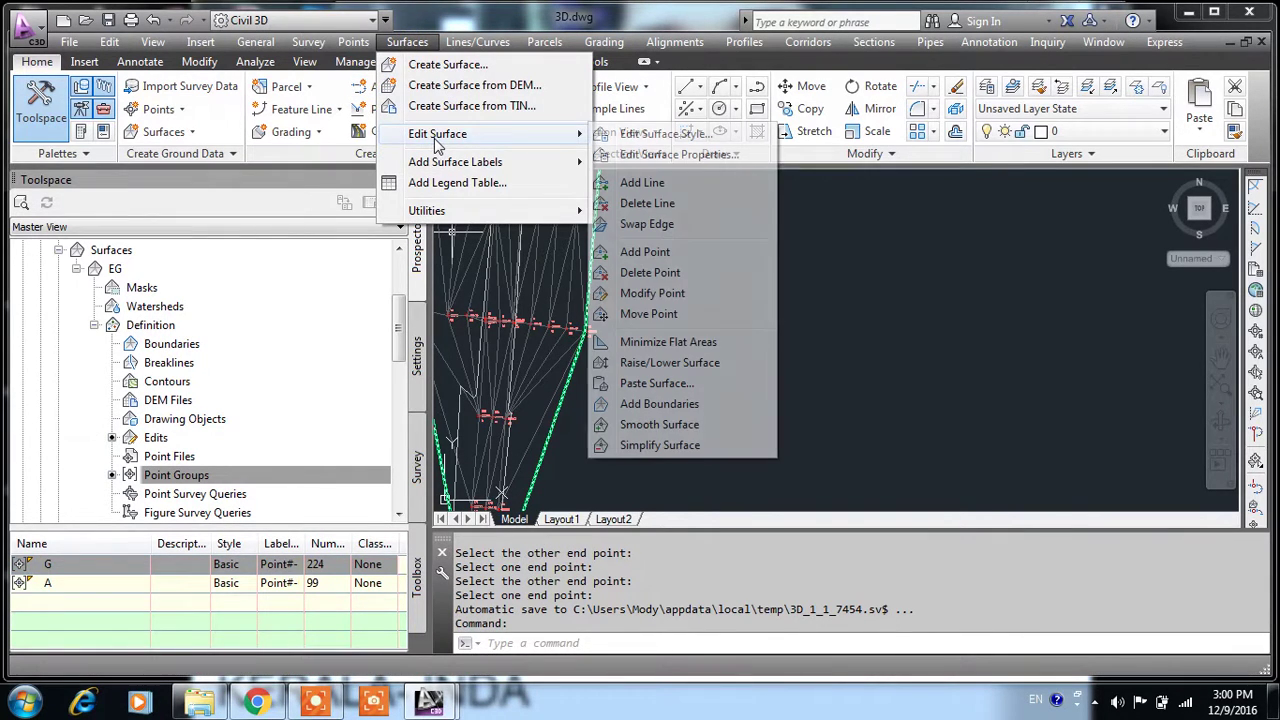
{"action": "left_click", "coordinate": [536, 361]}
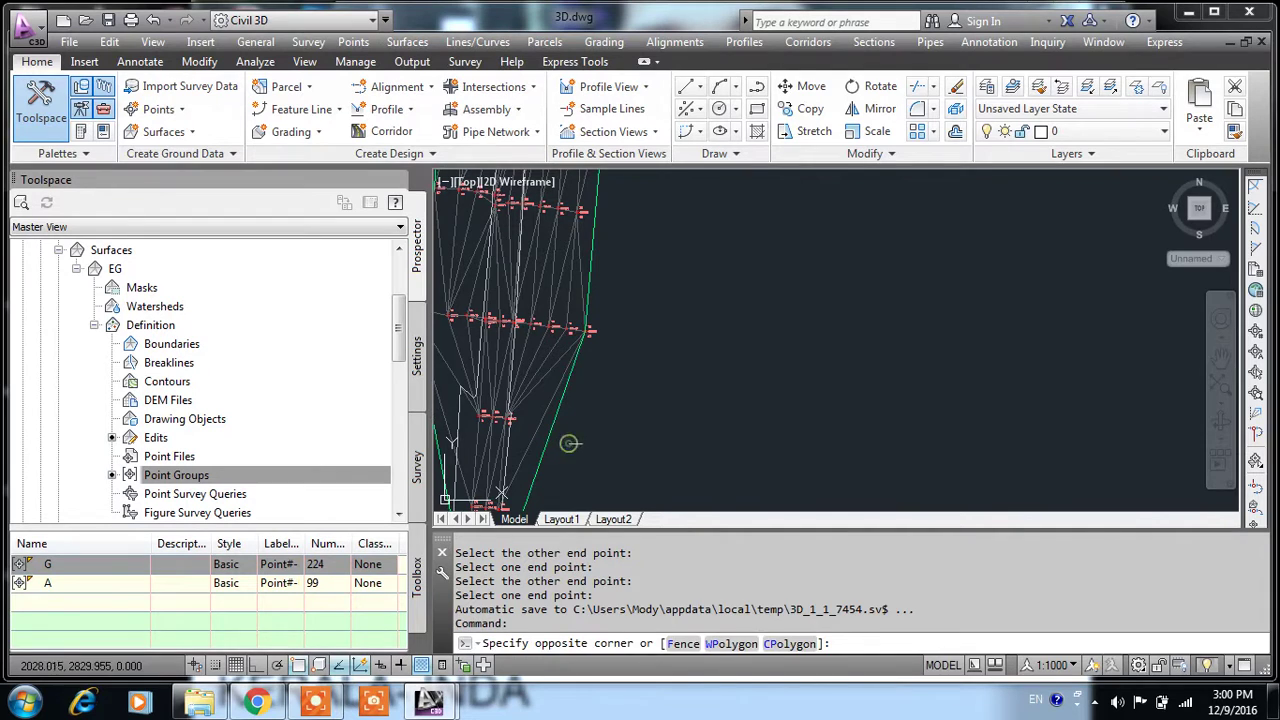
{"action": "left_click", "coordinate": [541, 360]}
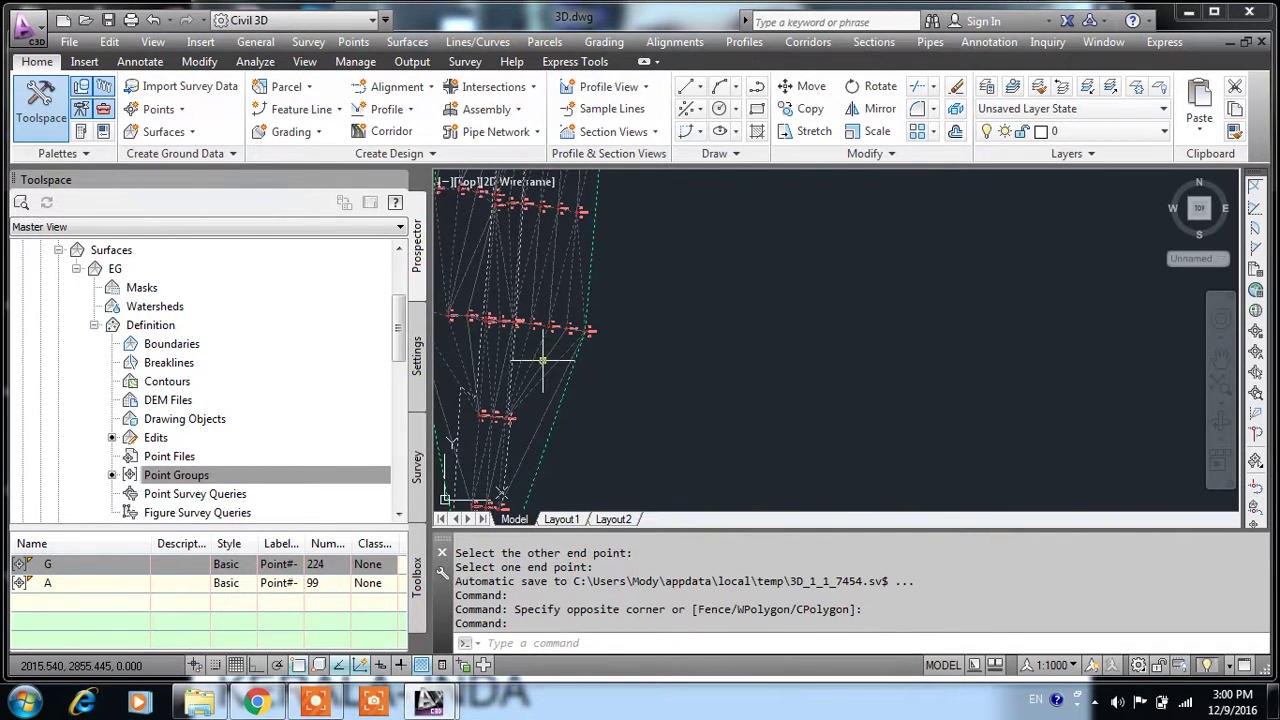
{"action": "right_click", "coordinate": [541, 360]}
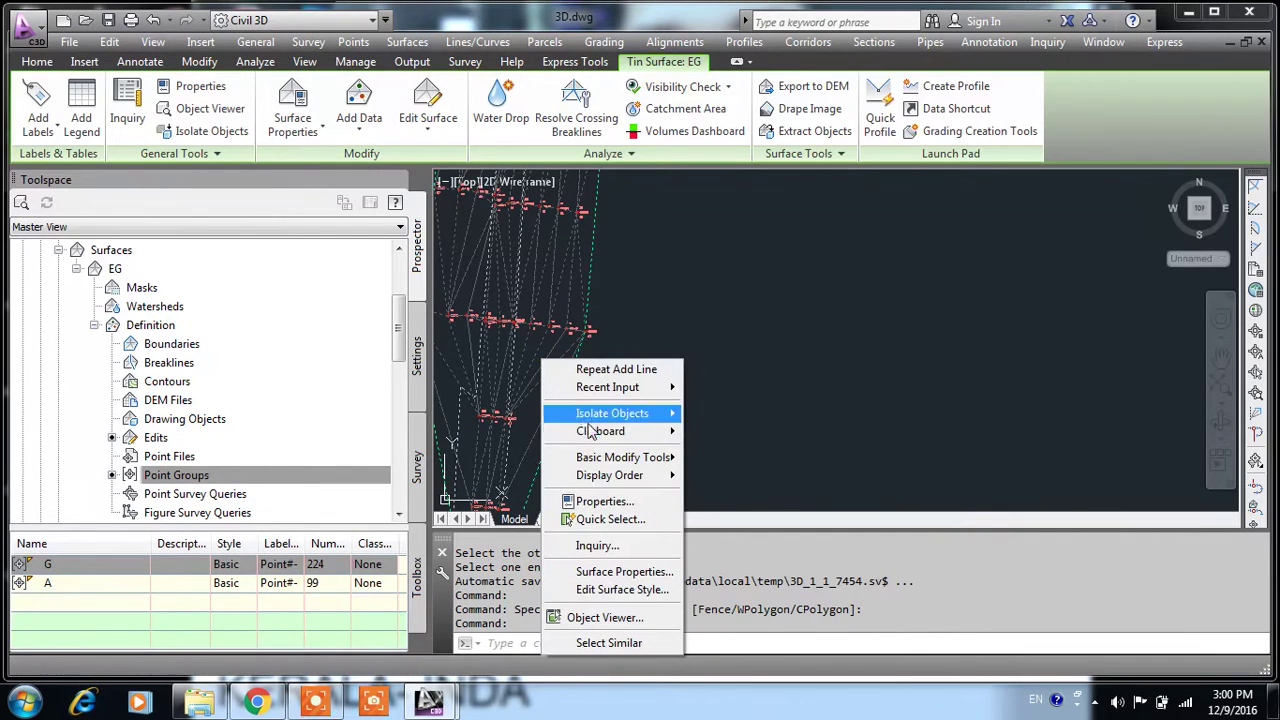
{"action": "left_click", "coordinate": [612, 589]}
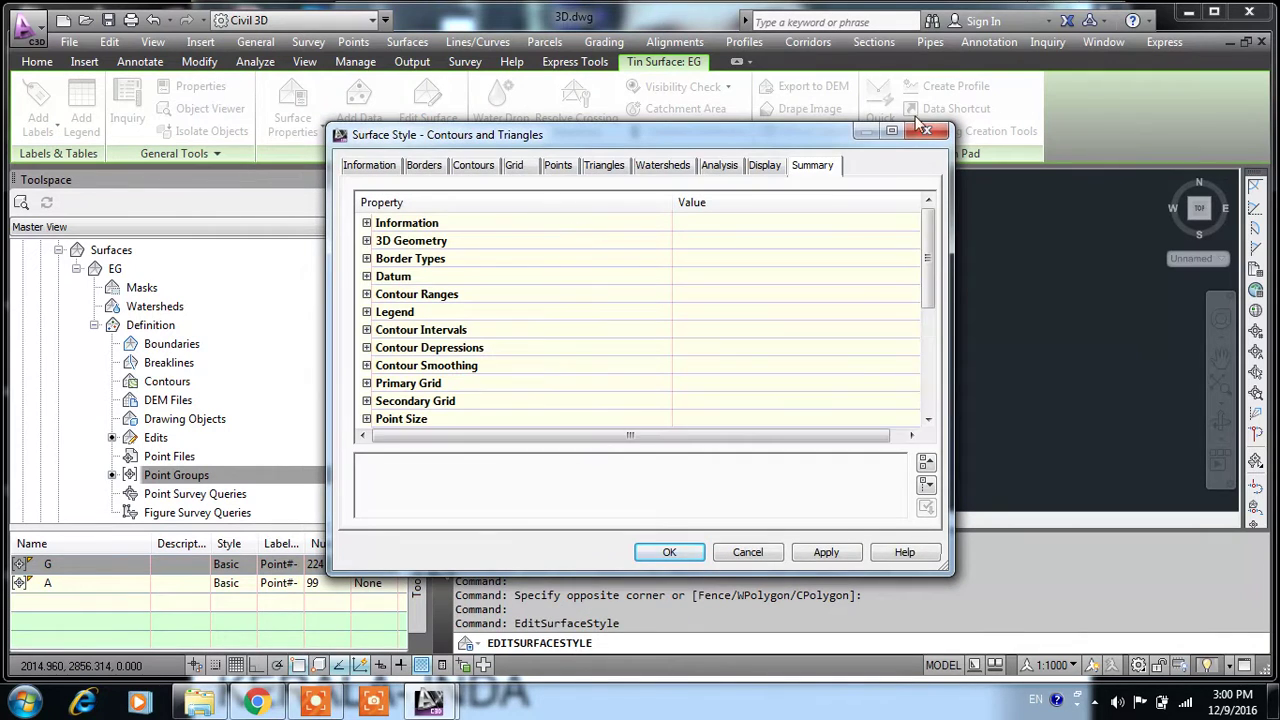
{"action": "left_click", "coordinate": [366, 294]}
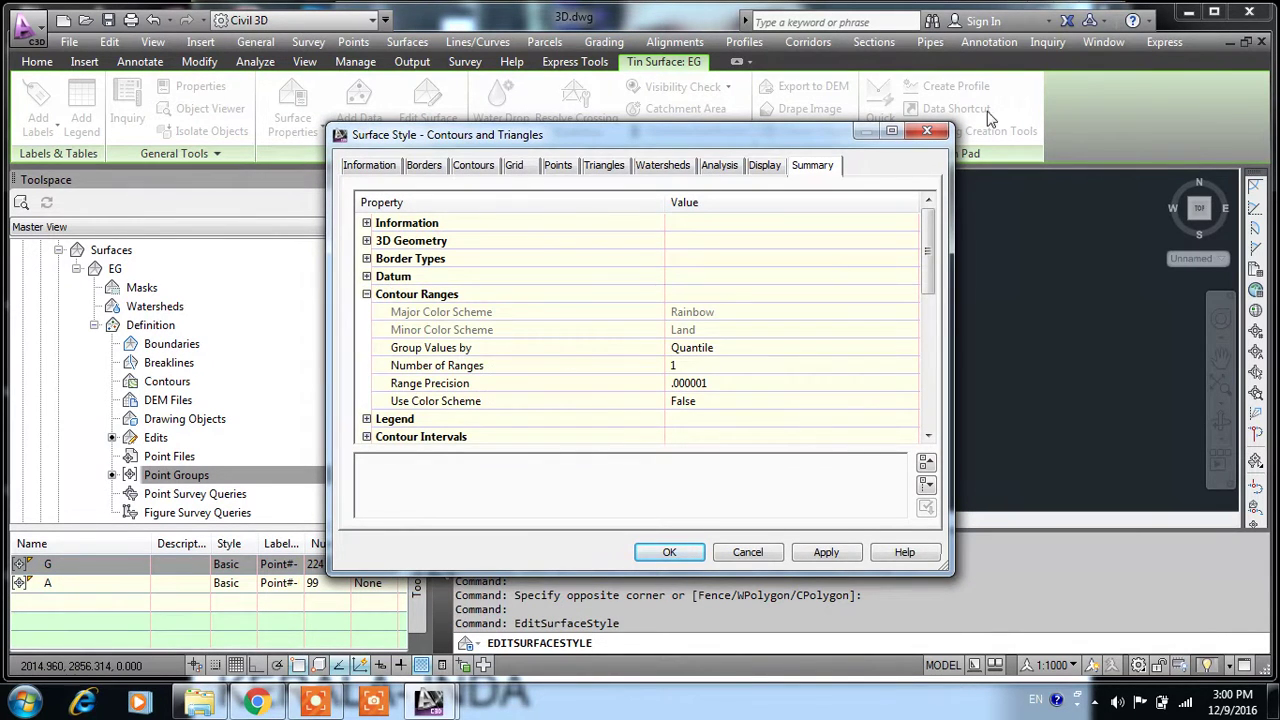
{"action": "left_click", "coordinate": [926, 131]}
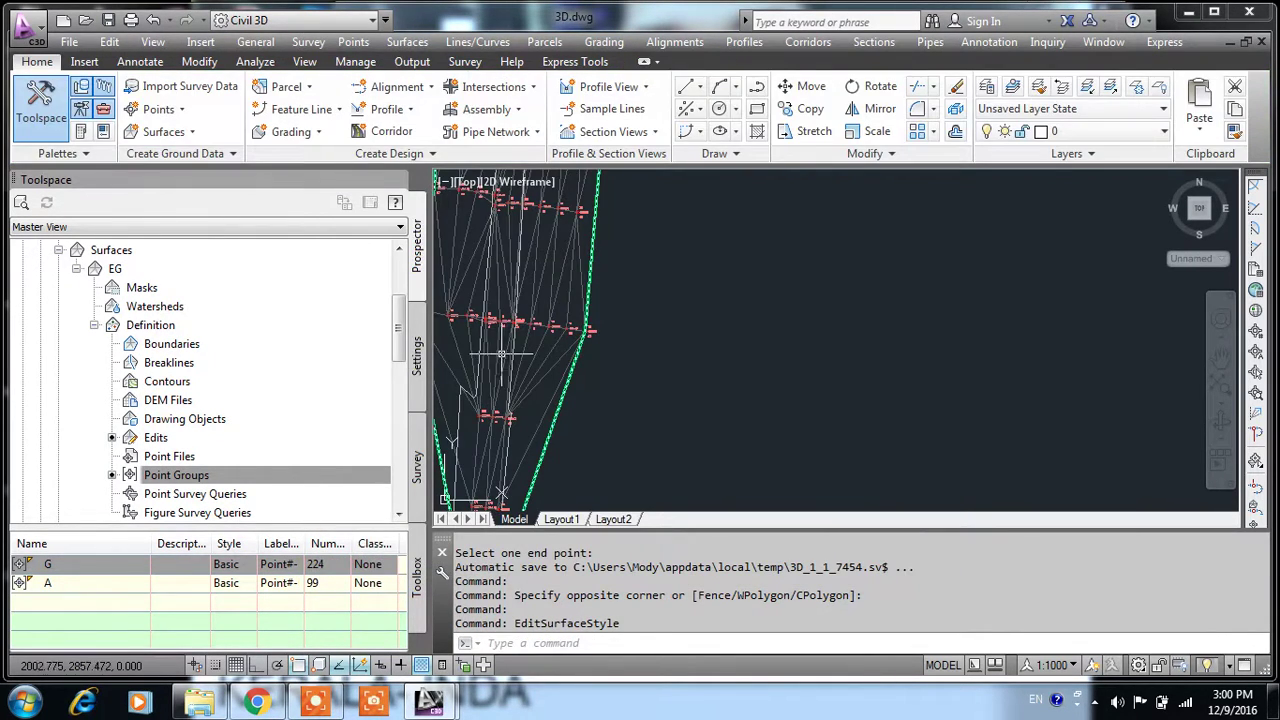
{"action": "left_click", "coordinate": [501, 353]}
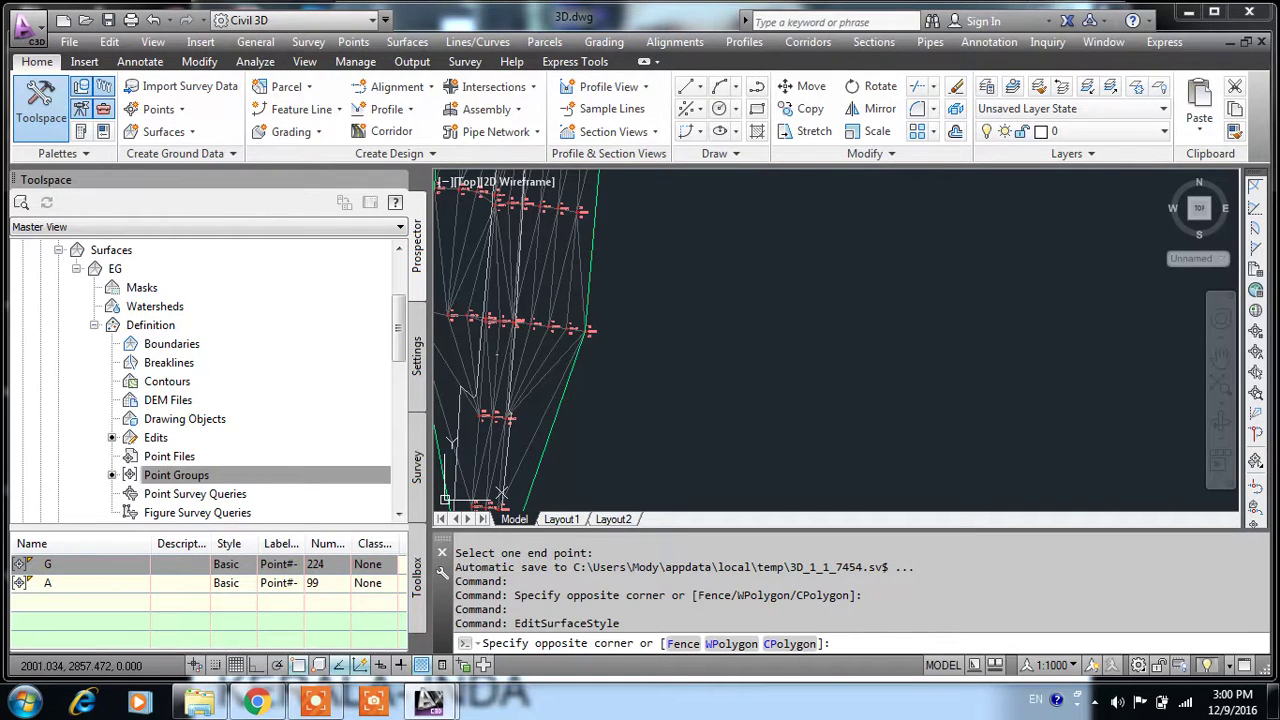
- Switch surface EG's style to Contours 1m and 5m (Background) in Surface Properties
{"action": "left_click", "coordinate": [500, 358]}
{"action": "right_click", "coordinate": [497, 356]}
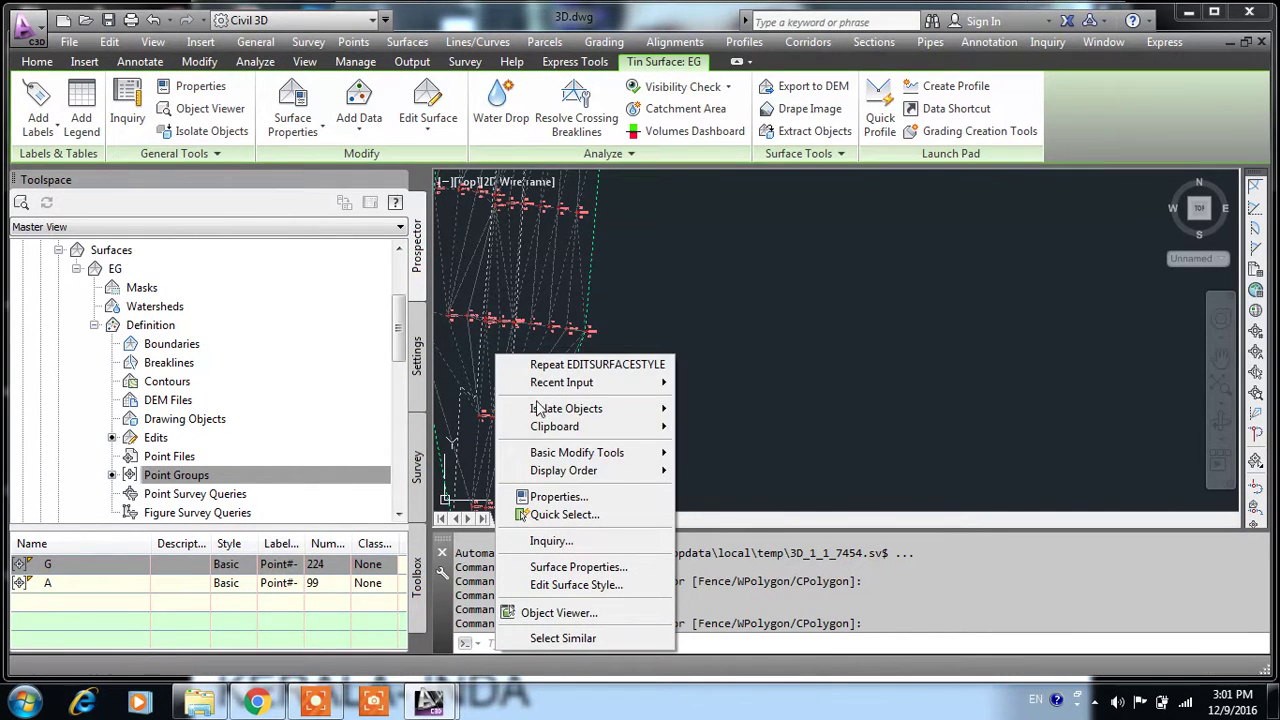
{"action": "left_click", "coordinate": [568, 572]}
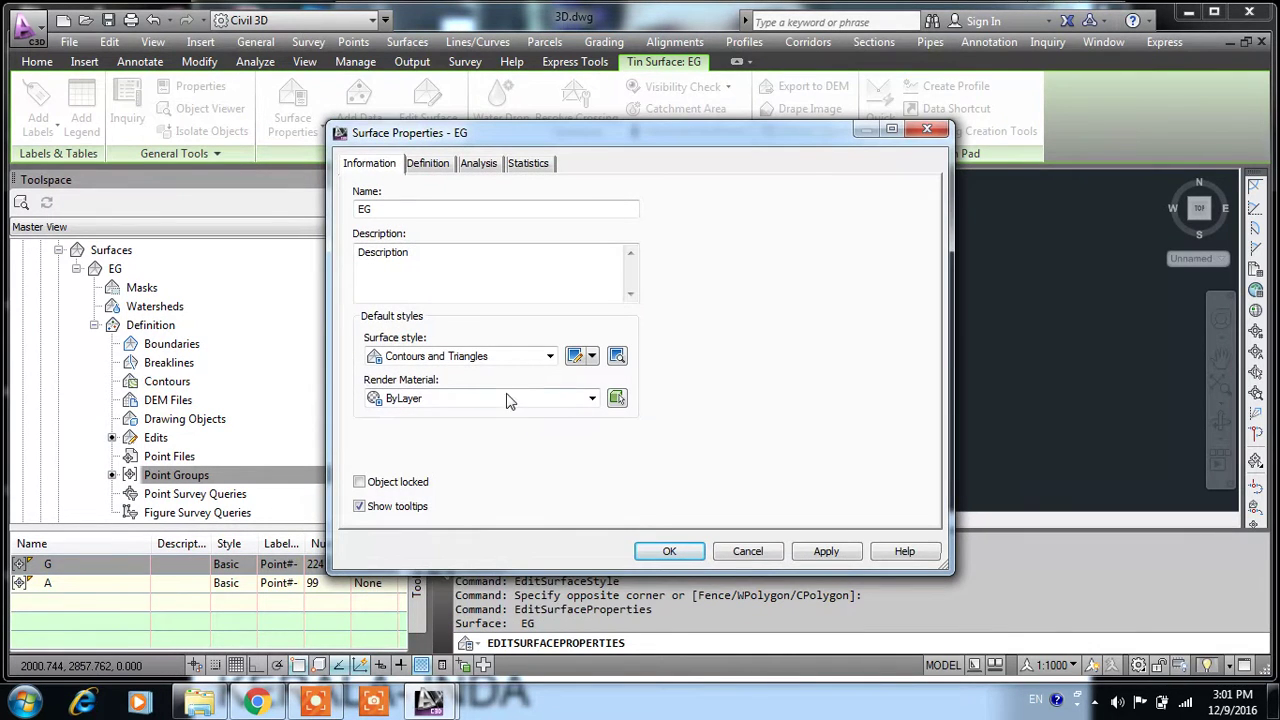
{"action": "left_click", "coordinate": [527, 360]}
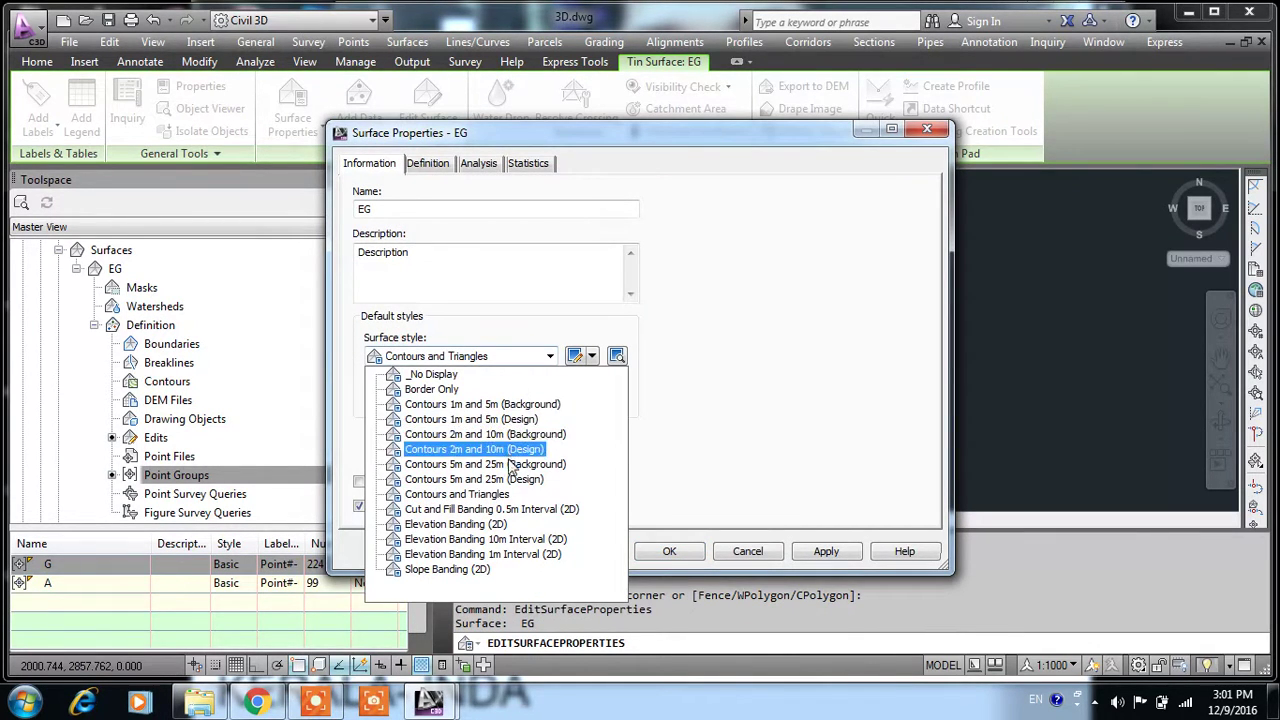
{"action": "left_click", "coordinate": [505, 407]}
{"action": "left_click", "coordinate": [823, 551]}
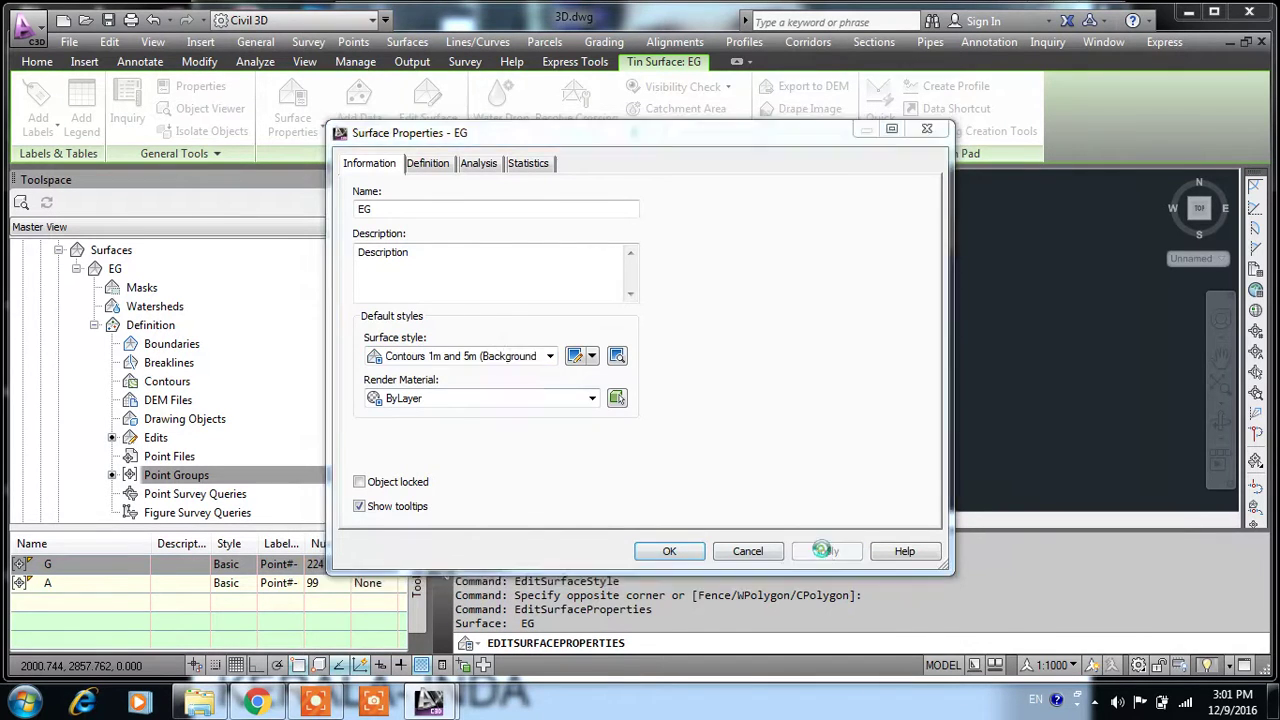
{"action": "left_click", "coordinate": [669, 551]}
{"action": "scroll", "coordinate": [640, 430], "scroll_direction": "down", "scroll_amount": 5}
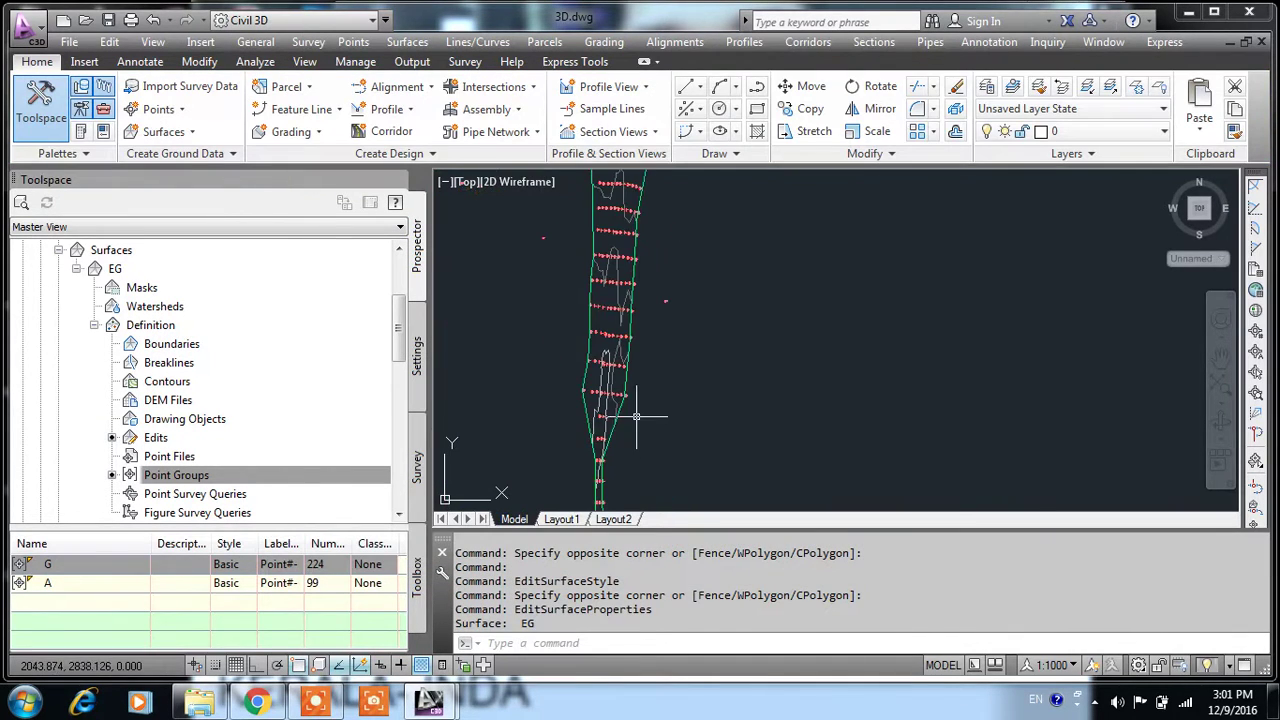
- Set the Contours 1m and 5m (Background) style's minor contour interval to 0.2 m
{"action": "scroll", "coordinate": [608, 360], "scroll_direction": "up", "scroll_amount": 2}
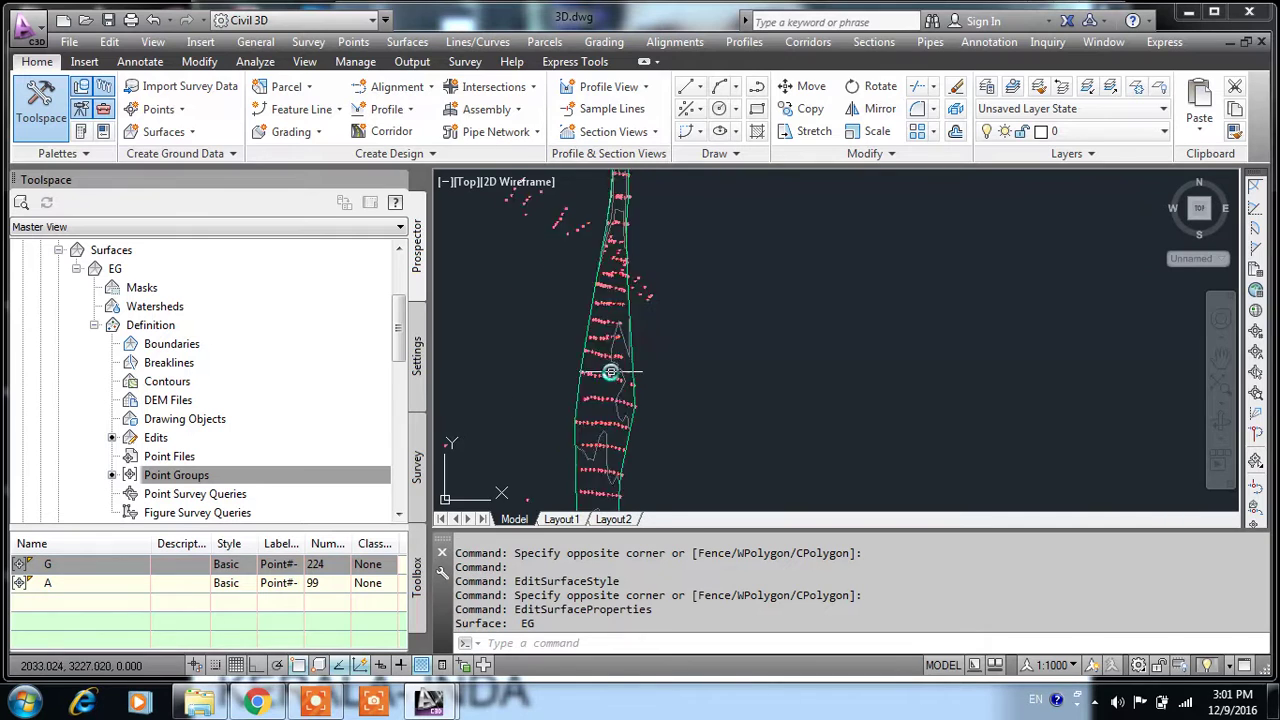
{"action": "scroll", "coordinate": [615, 357], "scroll_direction": "up", "scroll_amount": 3}
{"action": "left_click", "coordinate": [620, 355]}
{"action": "right_click", "coordinate": [621, 356]}
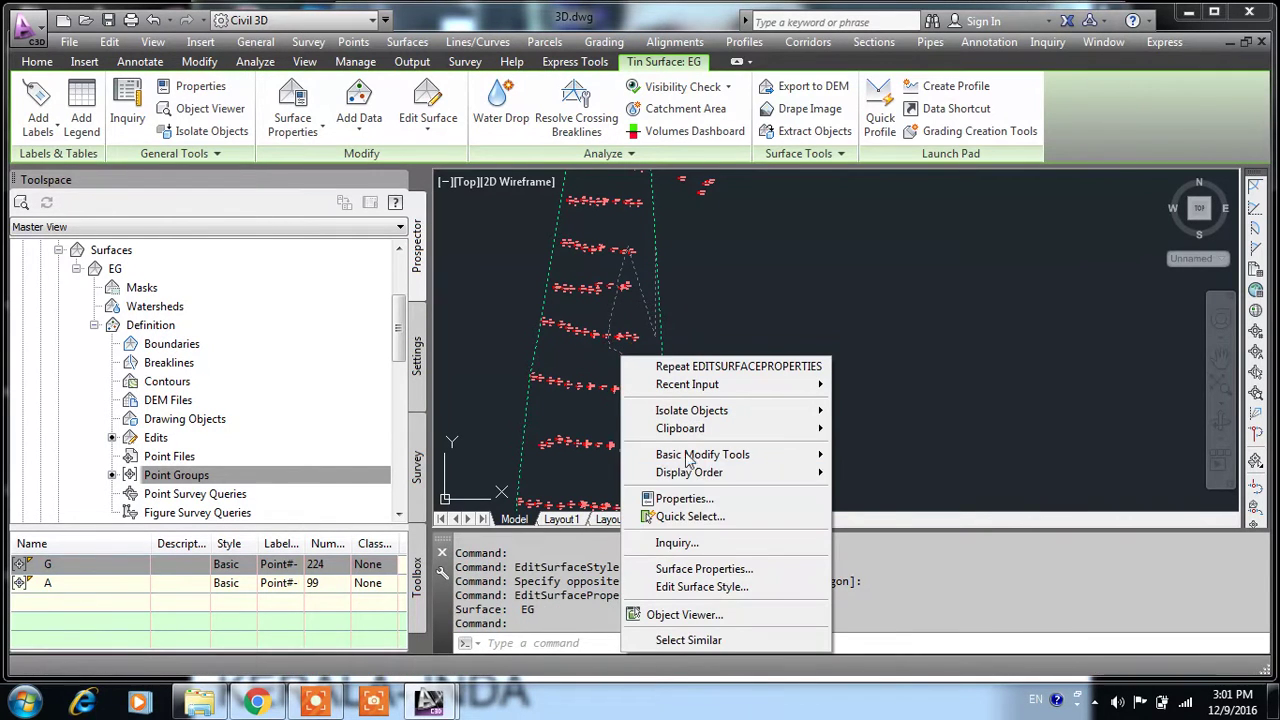
{"action": "left_click", "coordinate": [689, 585]}
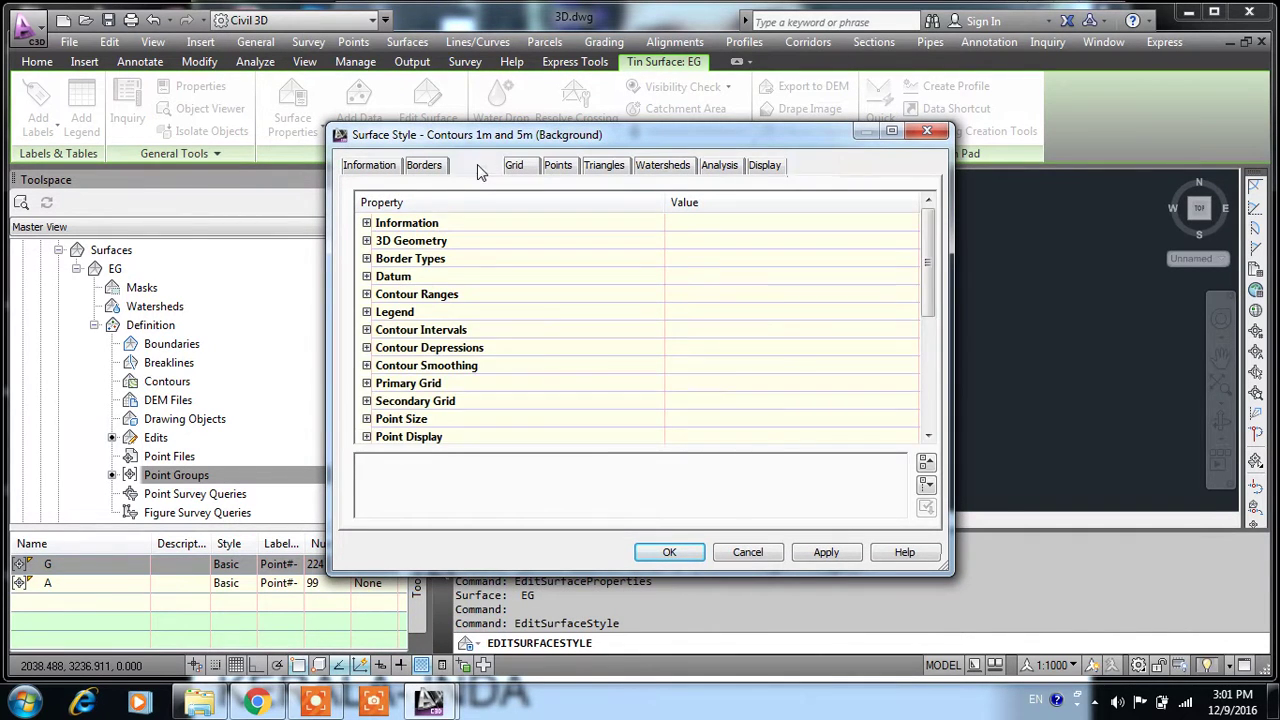
{"action": "left_click", "coordinate": [475, 166]}
{"action": "left_click", "coordinate": [367, 273]}
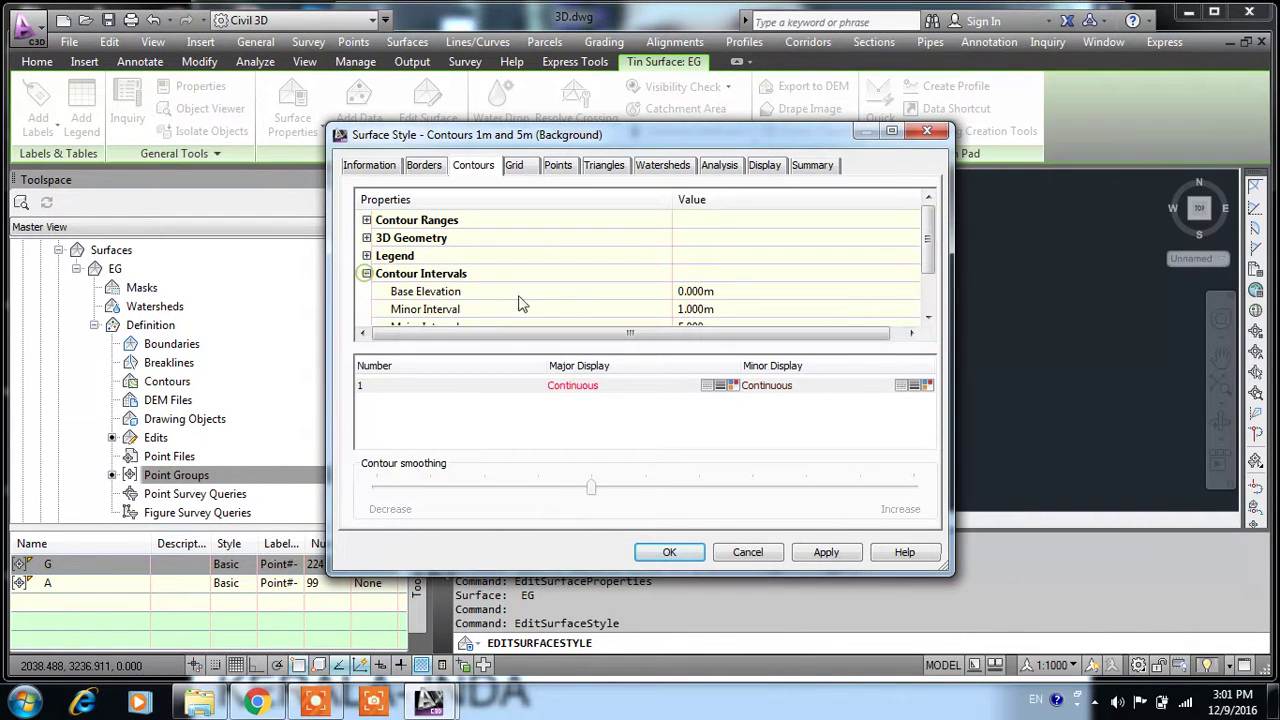
{"action": "left_click", "coordinate": [700, 308]}
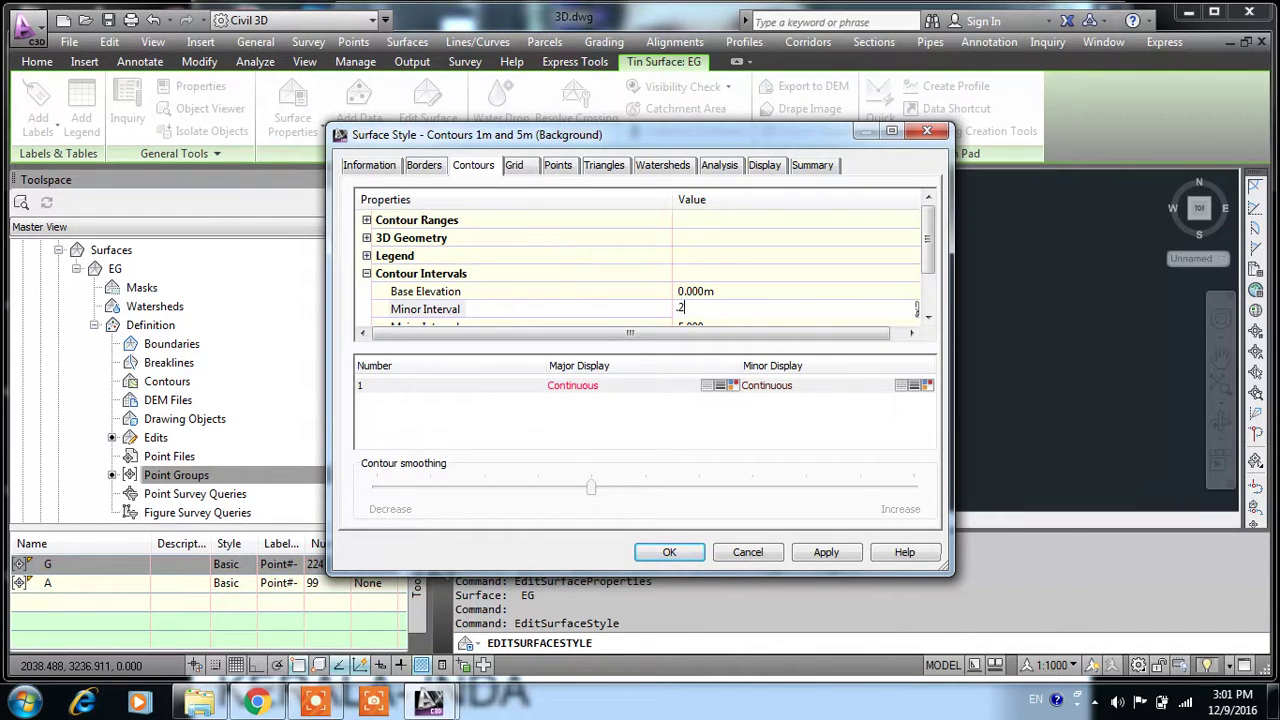
{"action": "left_click", "coordinate": [826, 552]}
{"action": "left_click", "coordinate": [672, 553]}
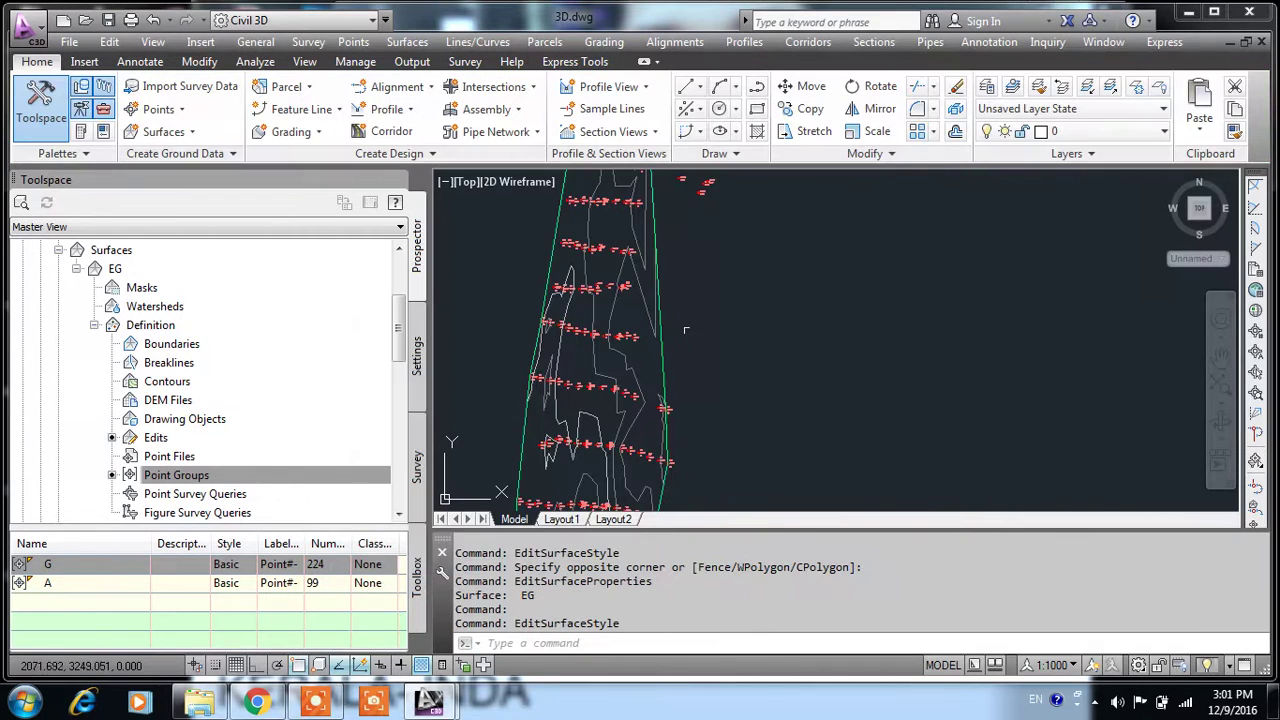
- Zoom to the top of surface EG and bring up the Surfaces command list
{"action": "scroll", "coordinate": [686, 329], "scroll_direction": "down", "scroll_amount": 1}
{"action": "scroll", "coordinate": [663, 380], "scroll_direction": "down", "scroll_amount": 1}
{"action": "scroll", "coordinate": [644, 335], "scroll_direction": "up", "scroll_amount": 1}
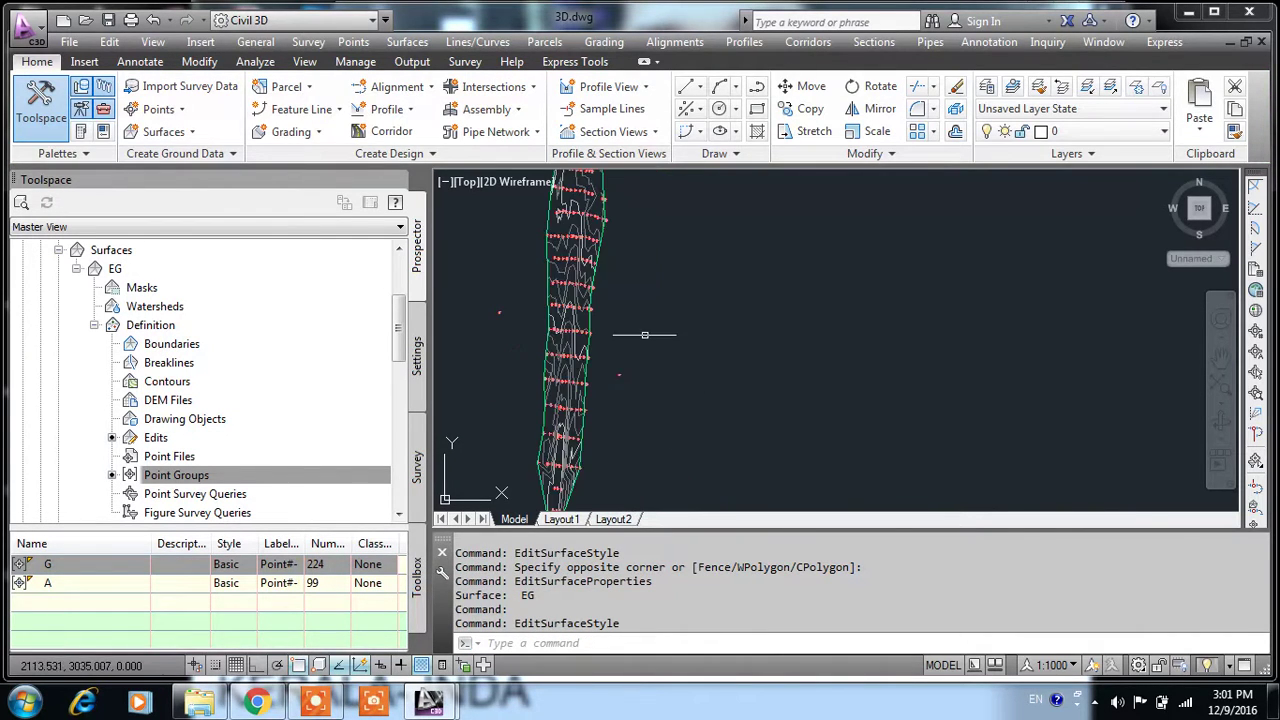
{"action": "scroll", "coordinate": [600, 257], "scroll_direction": "up", "scroll_amount": 1}
{"action": "scroll", "coordinate": [671, 277], "scroll_direction": "up", "scroll_amount": 2}
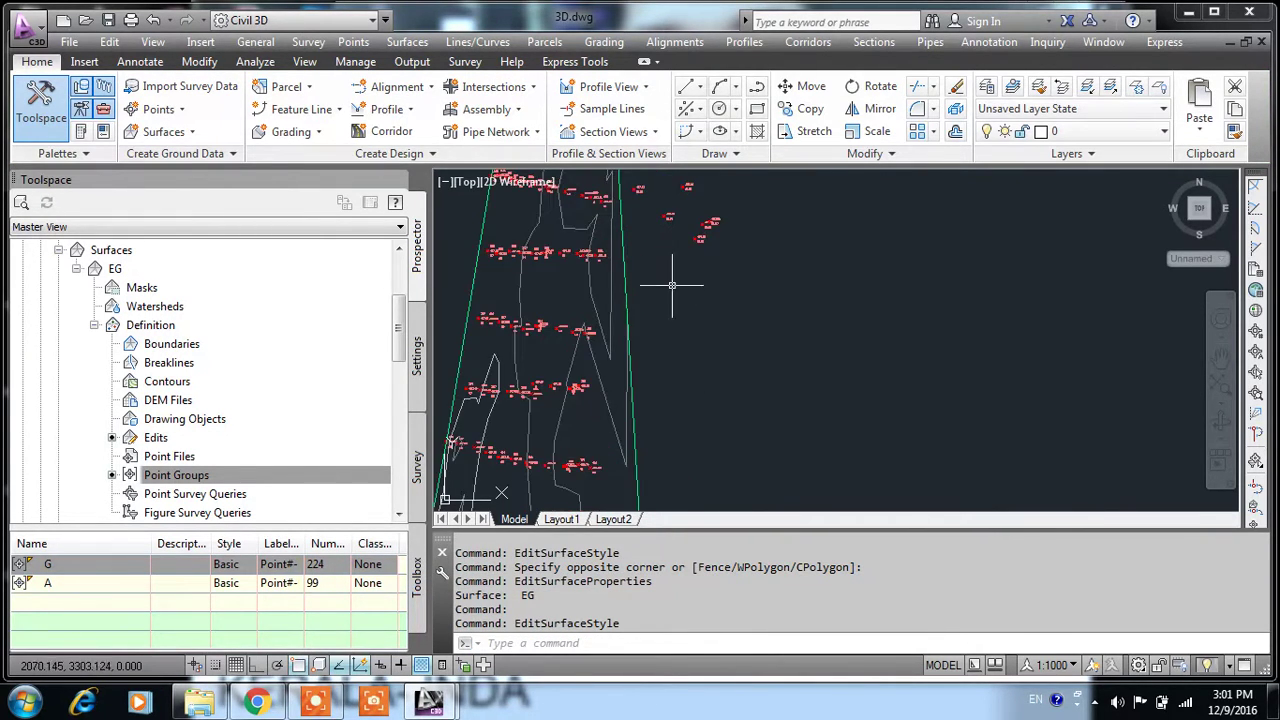
{"action": "left_click", "coordinate": [408, 42]}
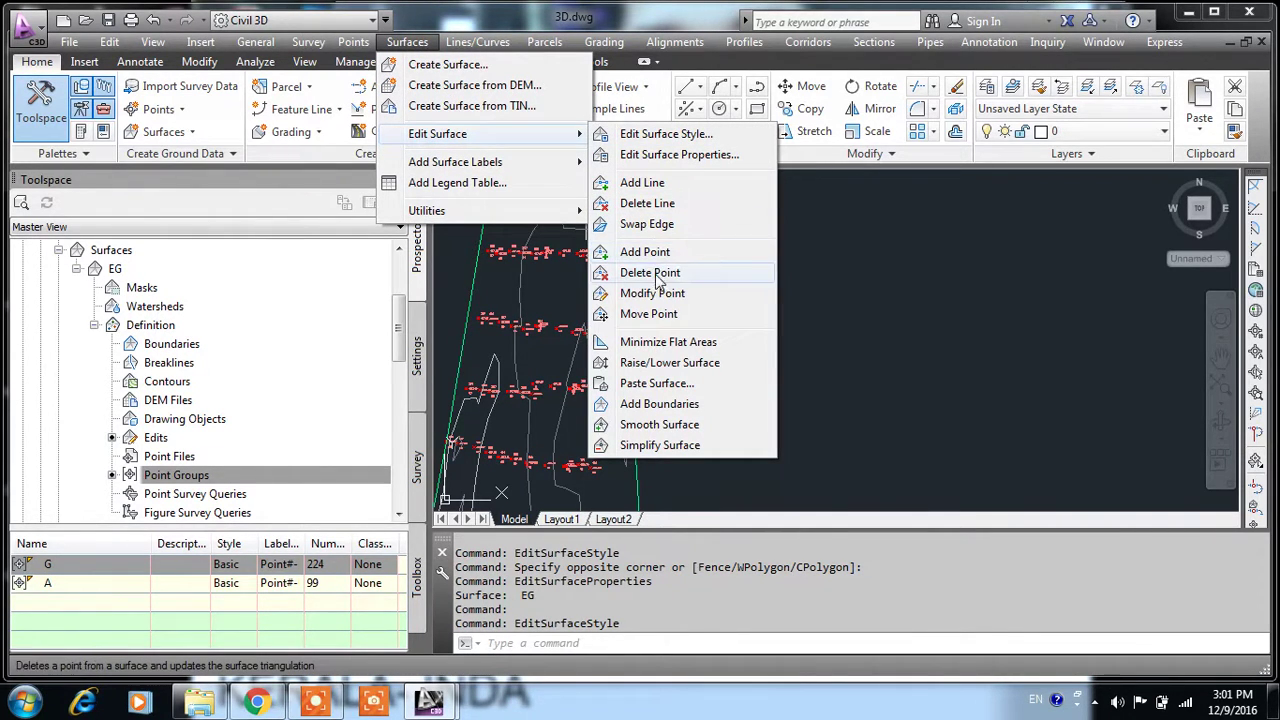
{"action": "mouse_move", "coordinate": [455, 162]}
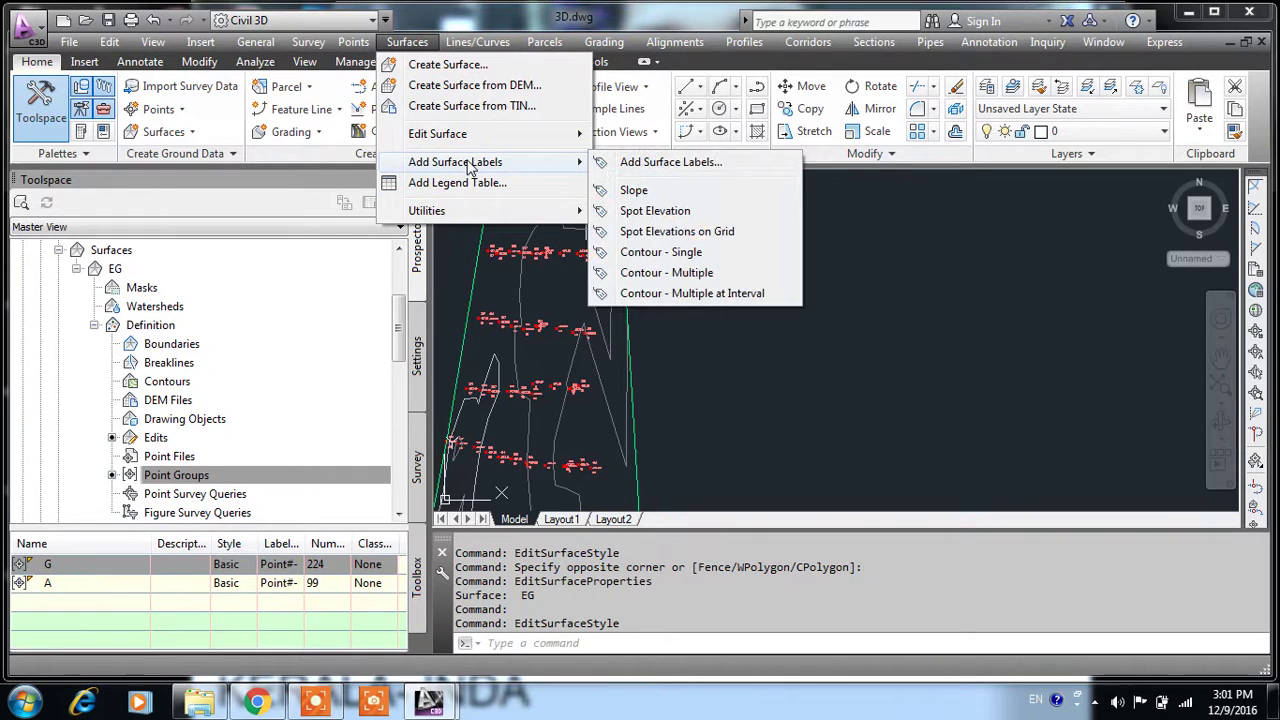
- Draw a multiple contour label line across EG, labelling elevations like 497.50, 497.25 and 497.00
{"action": "left_click", "coordinate": [670, 273]}
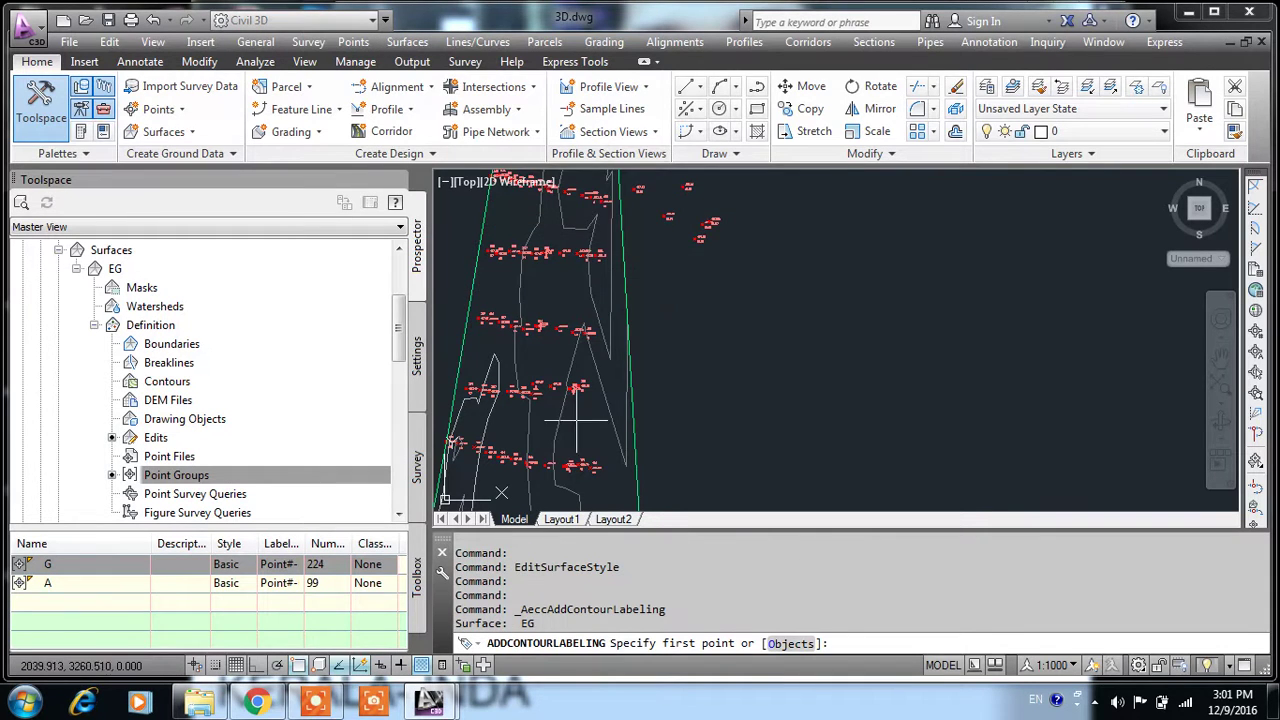
{"action": "scroll", "coordinate": [576, 422], "scroll_direction": "up", "scroll_amount": 2}
{"action": "scroll", "coordinate": [627, 370], "scroll_direction": "up", "scroll_amount": 2}
{"action": "left_click", "coordinate": [627, 395]}
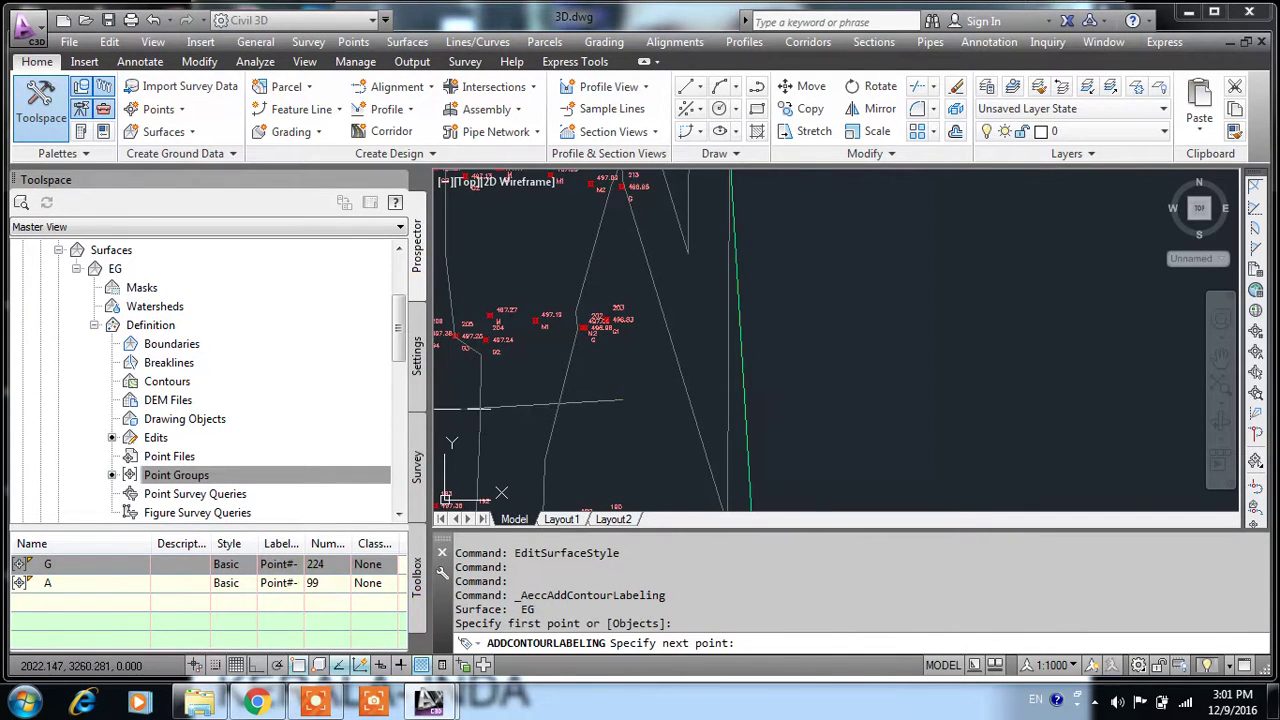
{"action": "scroll", "coordinate": [625, 400], "scroll_direction": "down", "scroll_amount": 2}
{"action": "scroll", "coordinate": [720, 355], "scroll_direction": "down", "scroll_amount": 2}
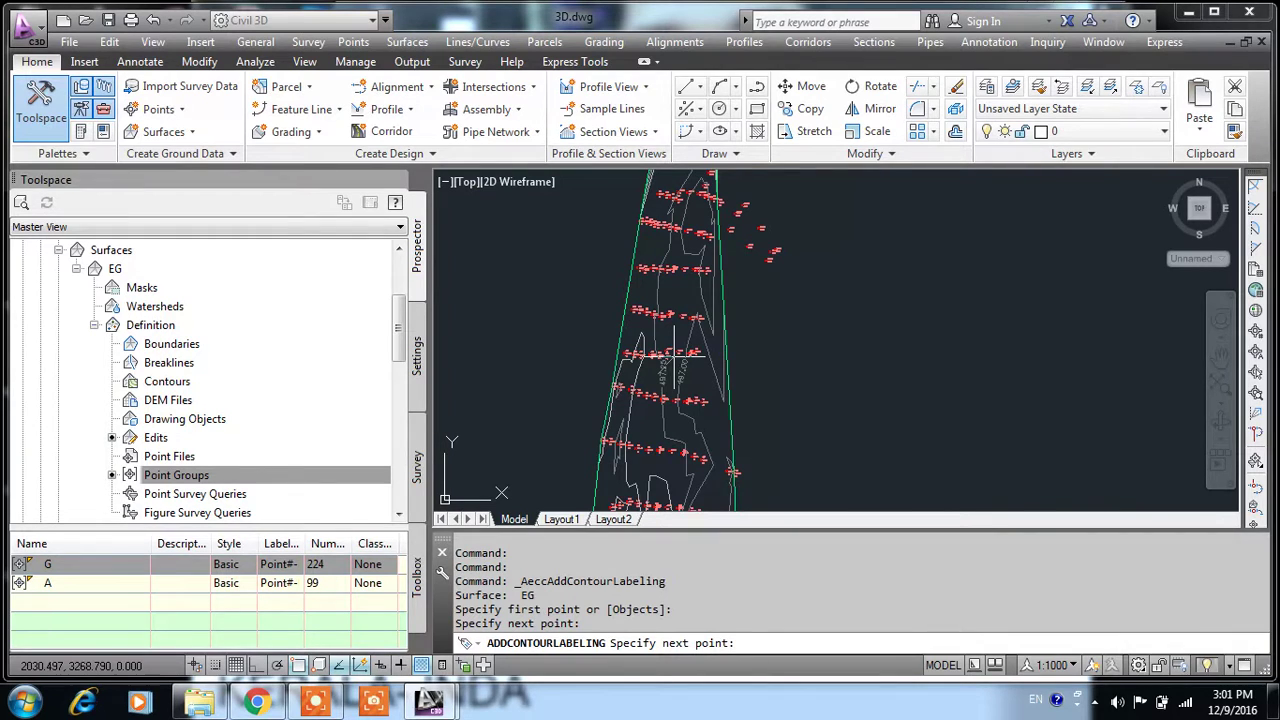
{"action": "scroll", "coordinate": [673, 353], "scroll_direction": "up", "scroll_amount": 5}
{"action": "left_click", "coordinate": [703, 221]}
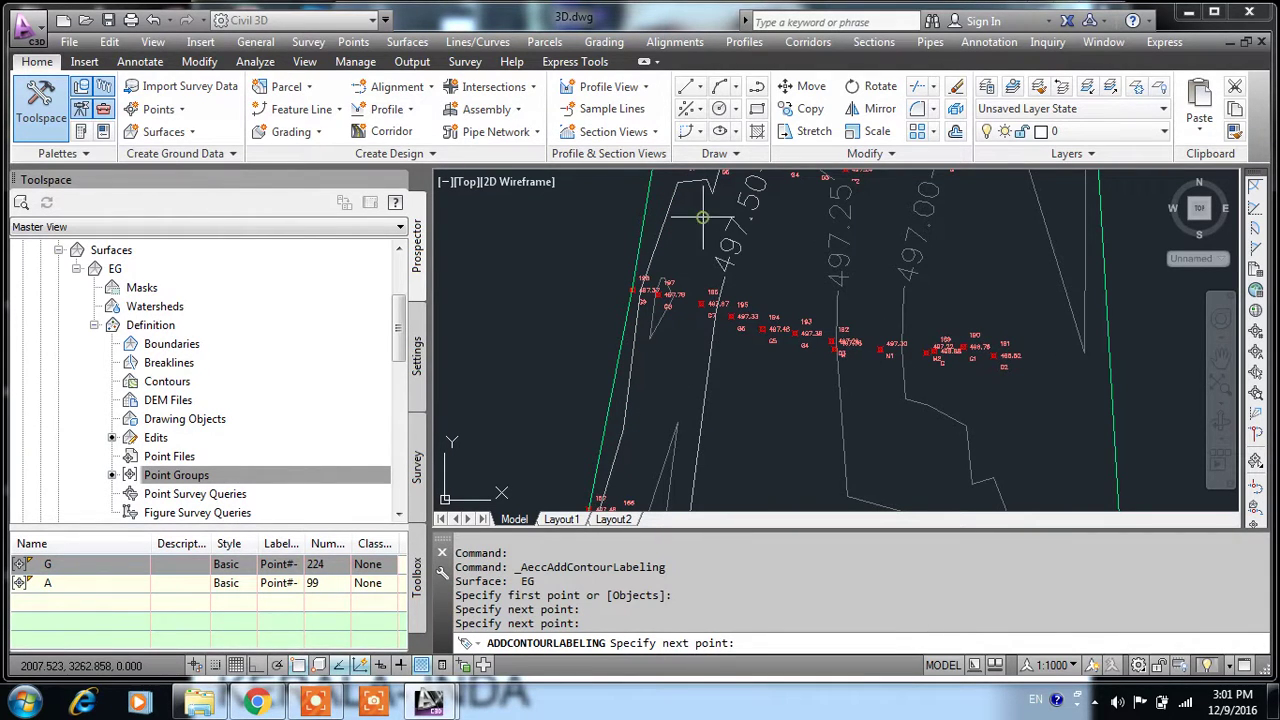
{"action": "scroll", "coordinate": [686, 215], "scroll_direction": "up", "scroll_amount": 2}
{"action": "left_click", "coordinate": [677, 214]}
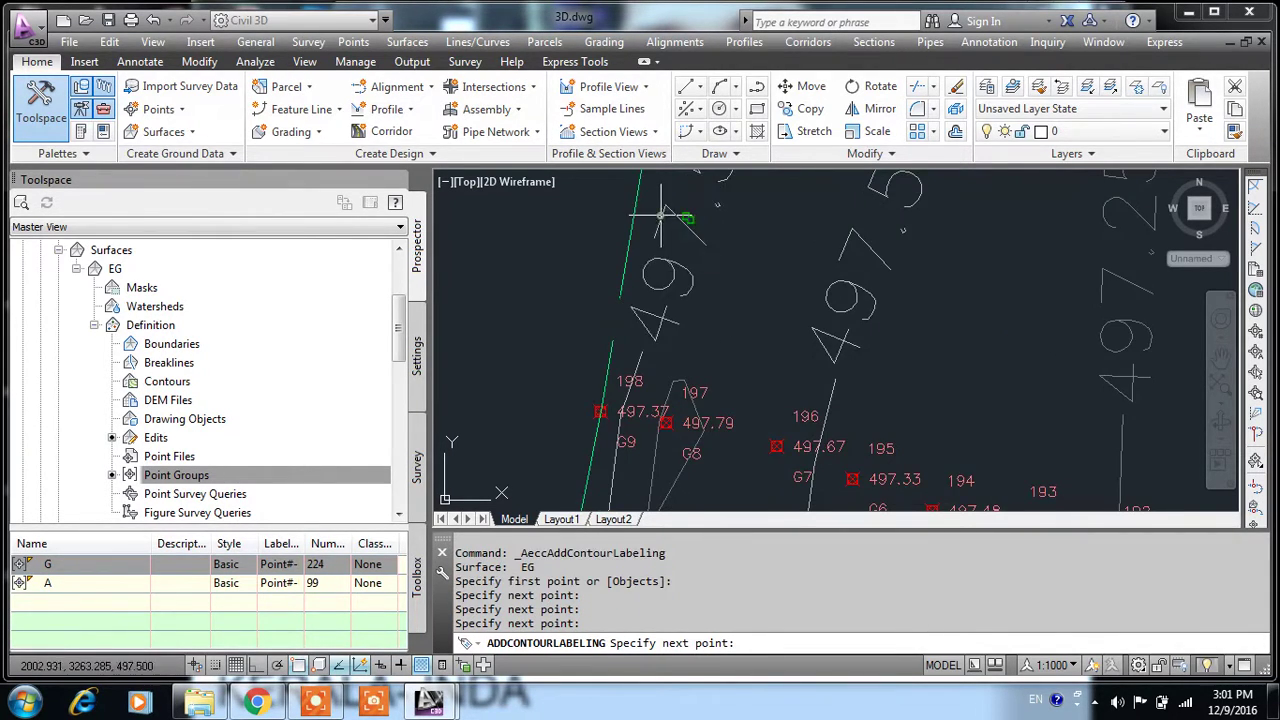
{"action": "scroll", "coordinate": [673, 378], "scroll_direction": "down", "scroll_amount": 4}
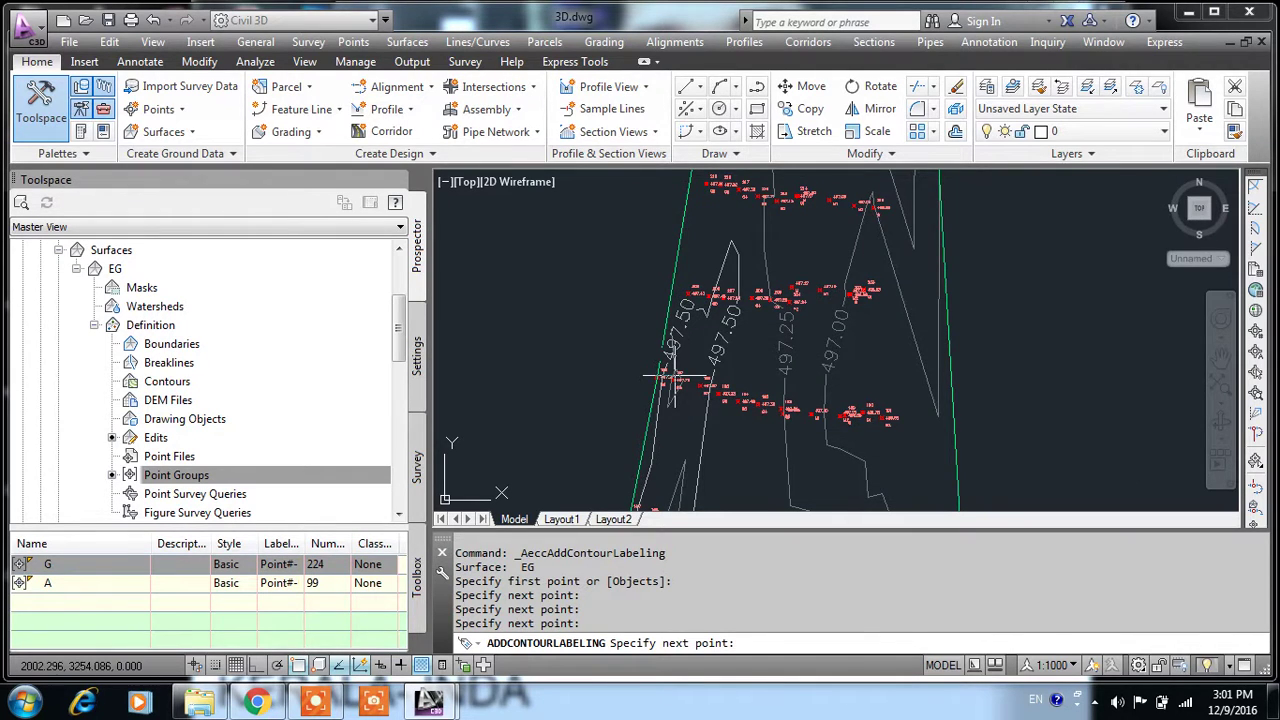
{"action": "scroll", "coordinate": [673, 378], "scroll_direction": "down", "scroll_amount": 4}
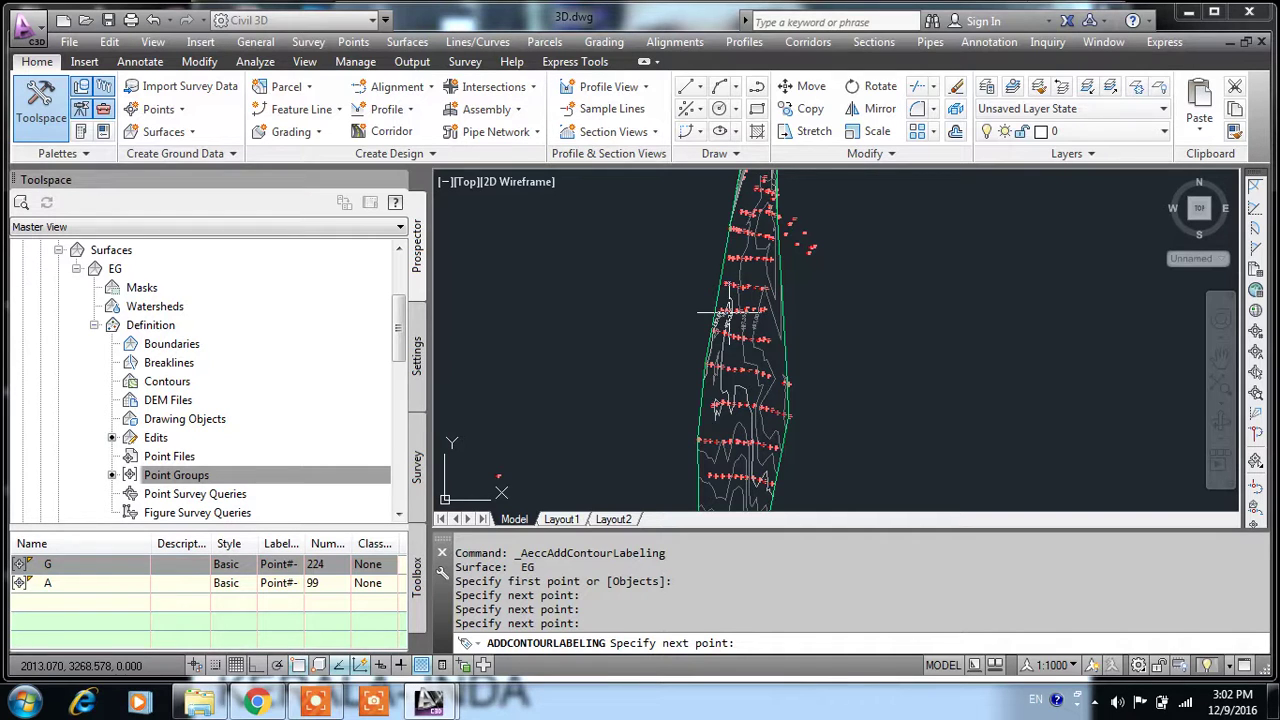
{"action": "key", "text": "Return"}
- Repeat multiple contour labelling with another label line across the EG contours
{"action": "right_click", "coordinate": [907, 289]}
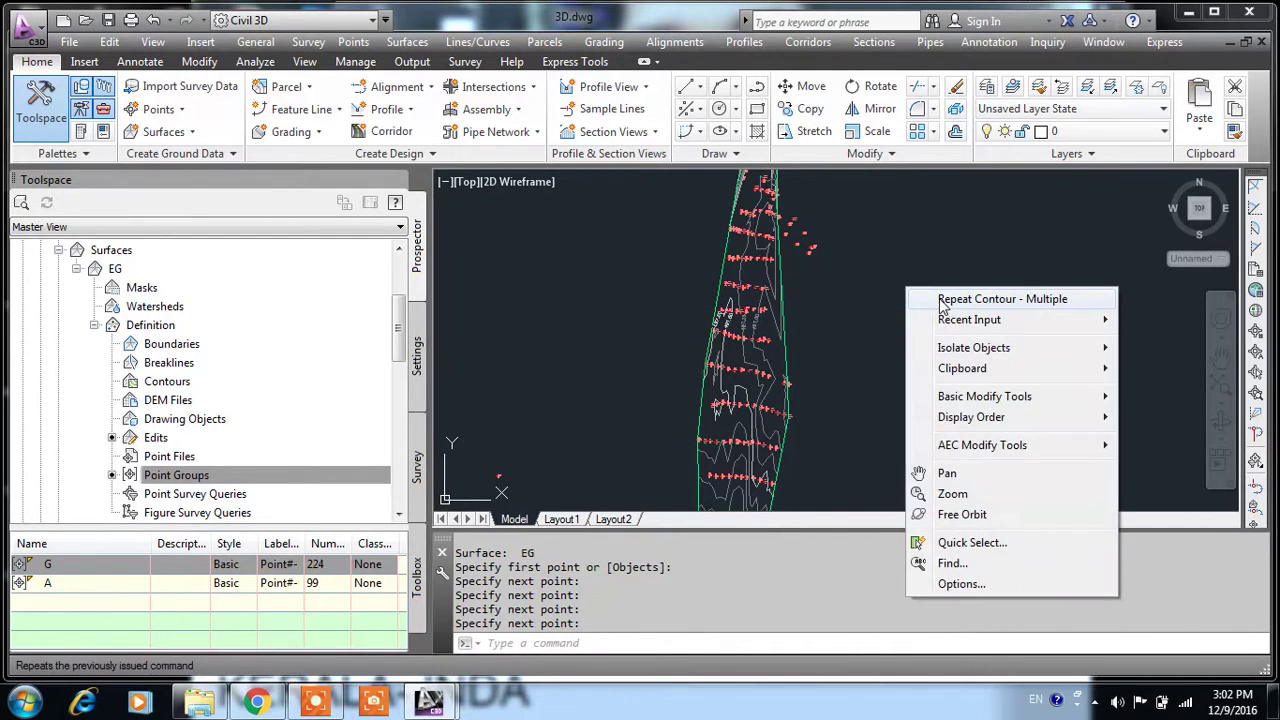
{"action": "left_click", "coordinate": [941, 300]}
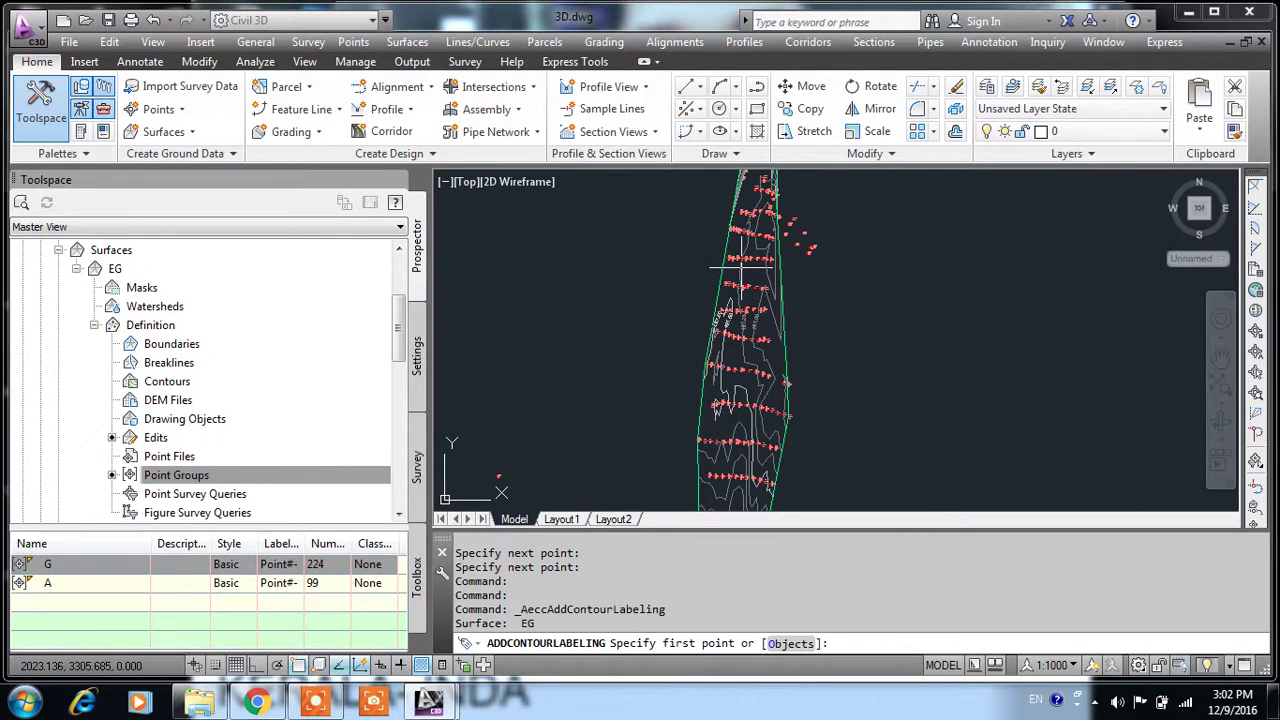
{"action": "scroll", "coordinate": [741, 268], "scroll_direction": "up", "scroll_amount": 5}
{"action": "scroll", "coordinate": [857, 206], "scroll_direction": "down", "scroll_amount": 2}
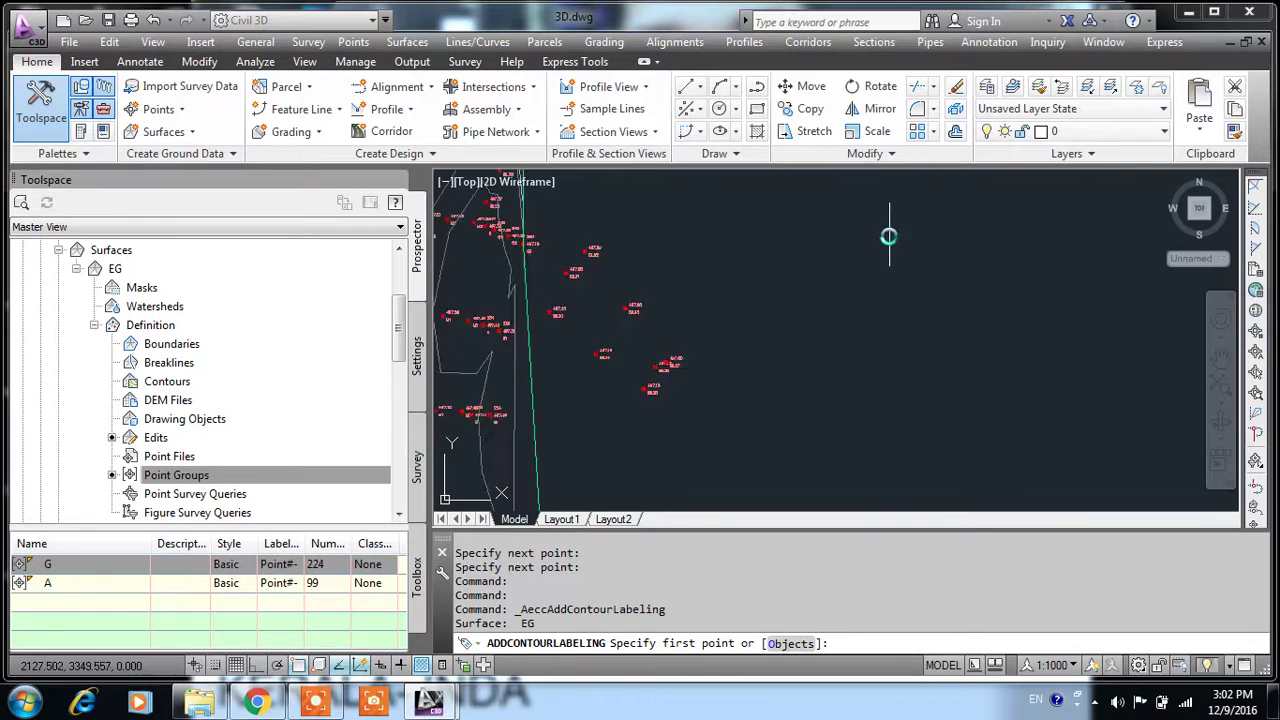
{"action": "left_click", "coordinate": [610, 258]}
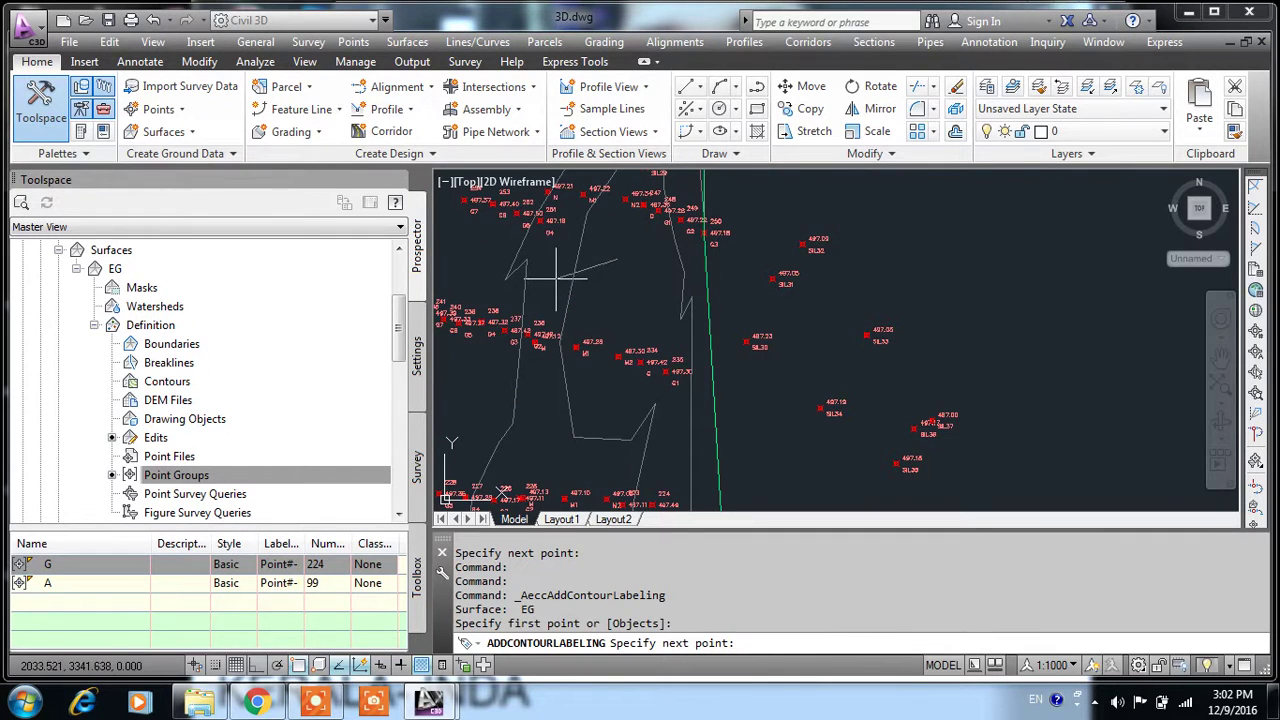
{"action": "scroll", "coordinate": [621, 316], "scroll_direction": "down", "scroll_amount": 3}
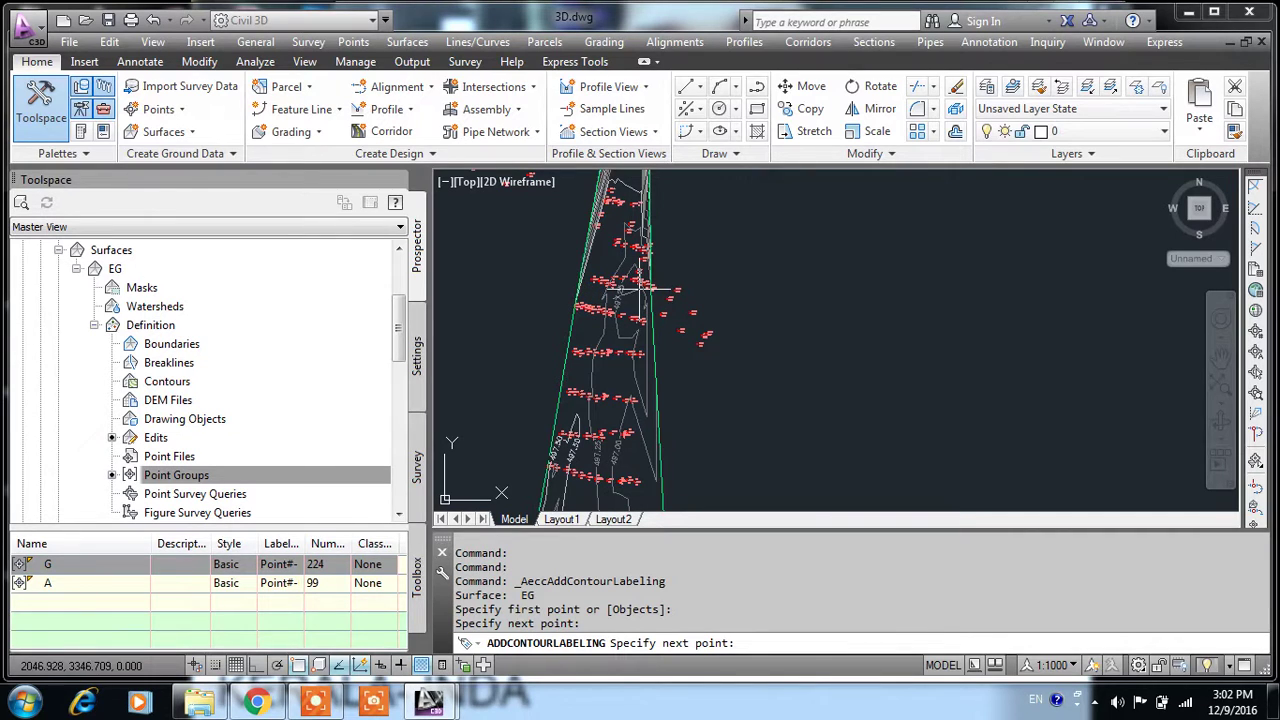
{"action": "scroll", "coordinate": [740, 245], "scroll_direction": "up", "scroll_amount": 3}
{"action": "key", "text": "Return"}
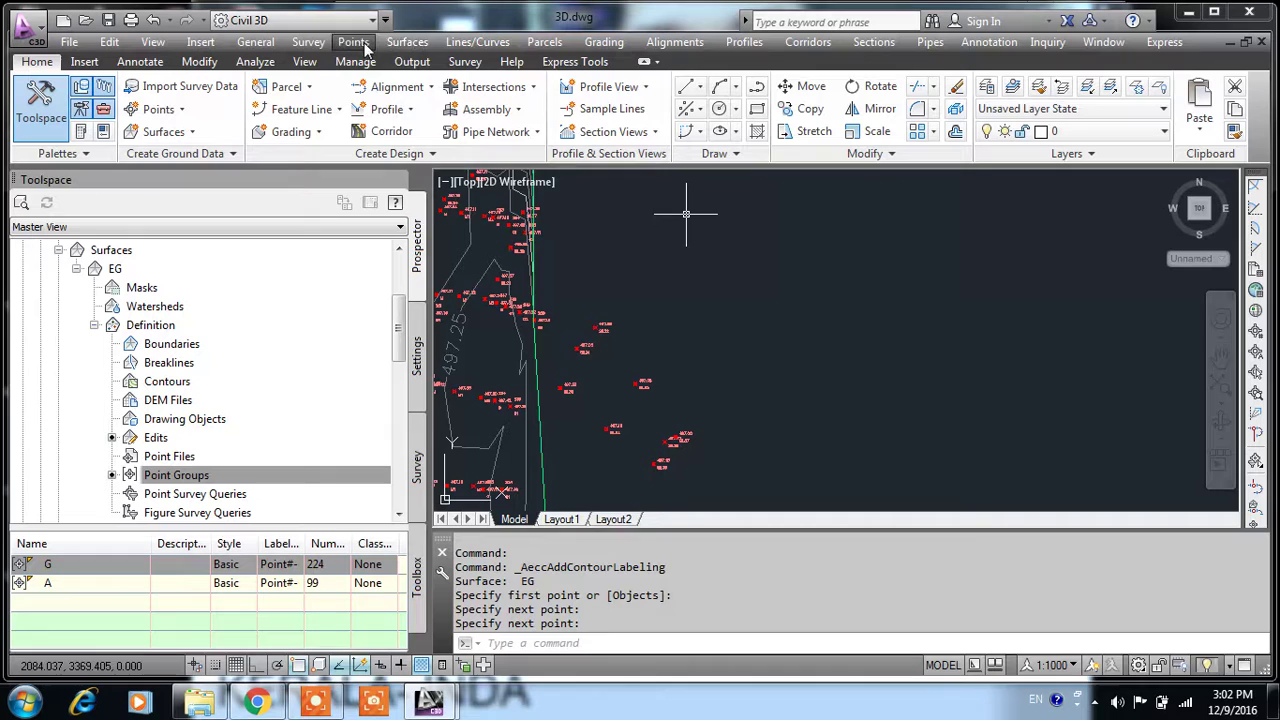
{"action": "left_click", "coordinate": [408, 42]}
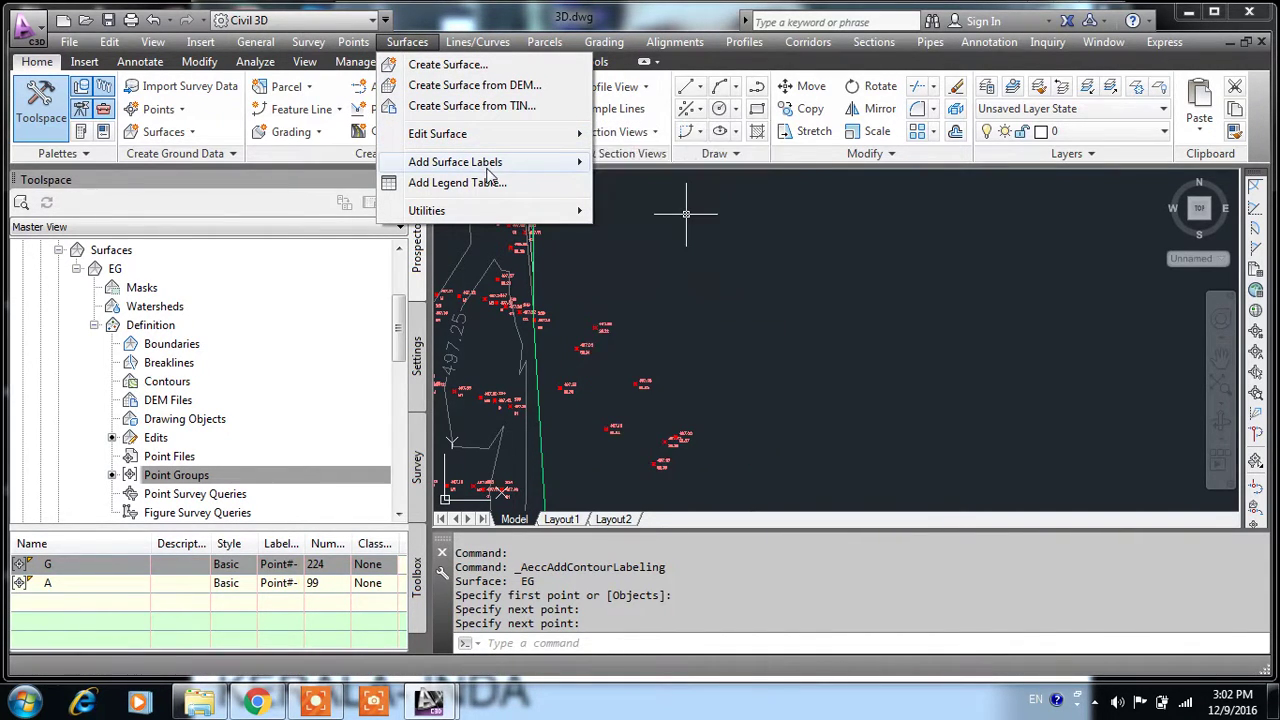
- Start single contour labeling and label the 498.75 contour on surface EG
{"action": "left_click", "coordinate": [701, 258]}
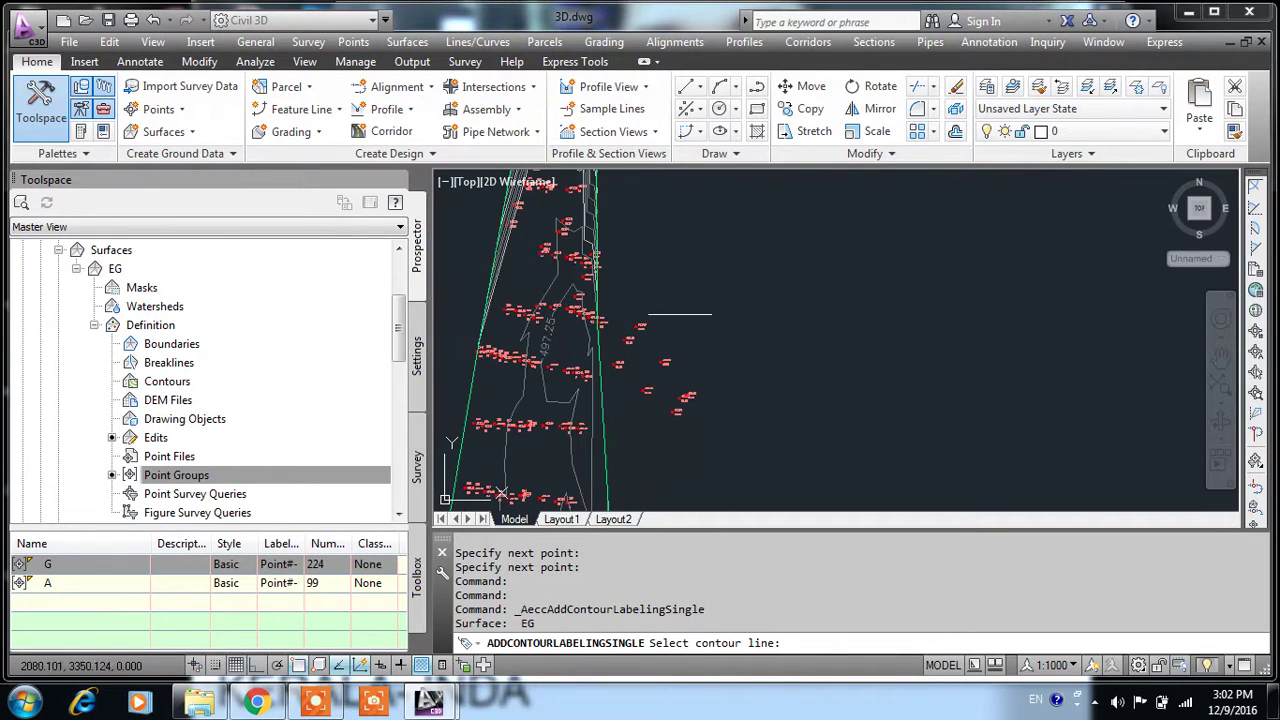
{"action": "scroll", "coordinate": [566, 265], "scroll_direction": "up", "scroll_amount": 3}
{"action": "scroll", "coordinate": [553, 290], "scroll_direction": "down", "scroll_amount": 2}
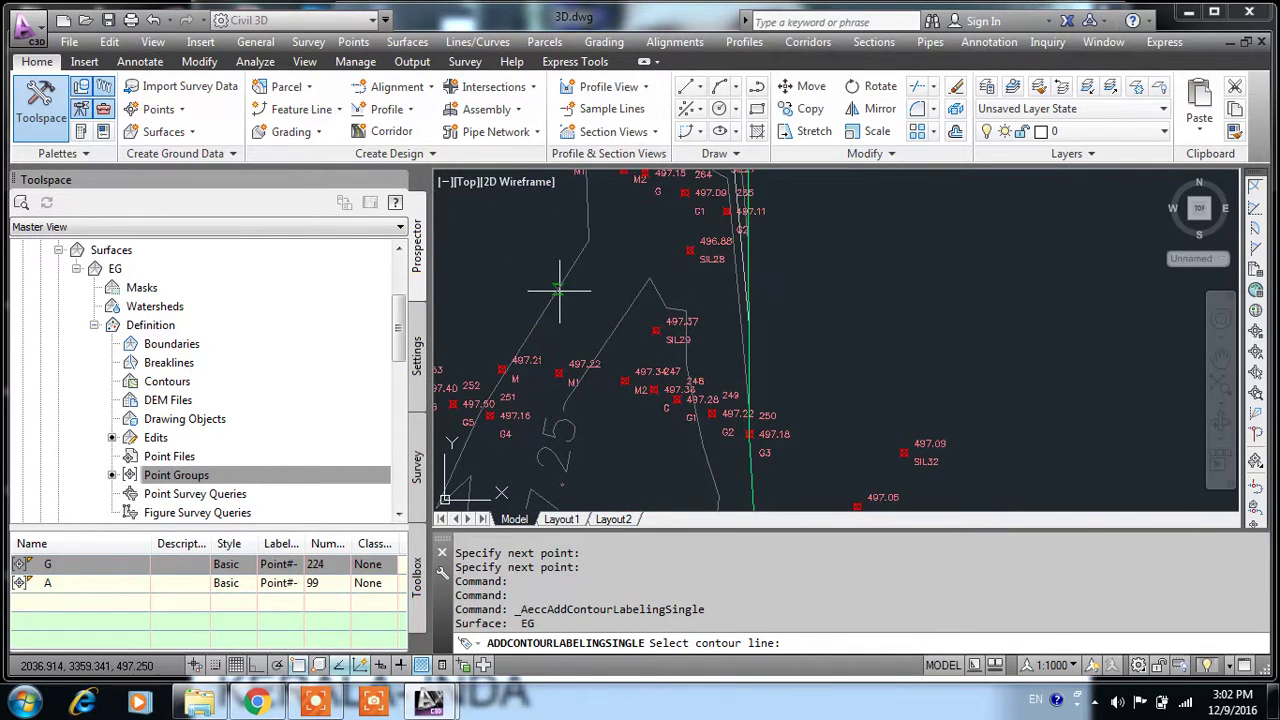
{"action": "scroll", "coordinate": [595, 410], "scroll_direction": "down", "scroll_amount": 2}
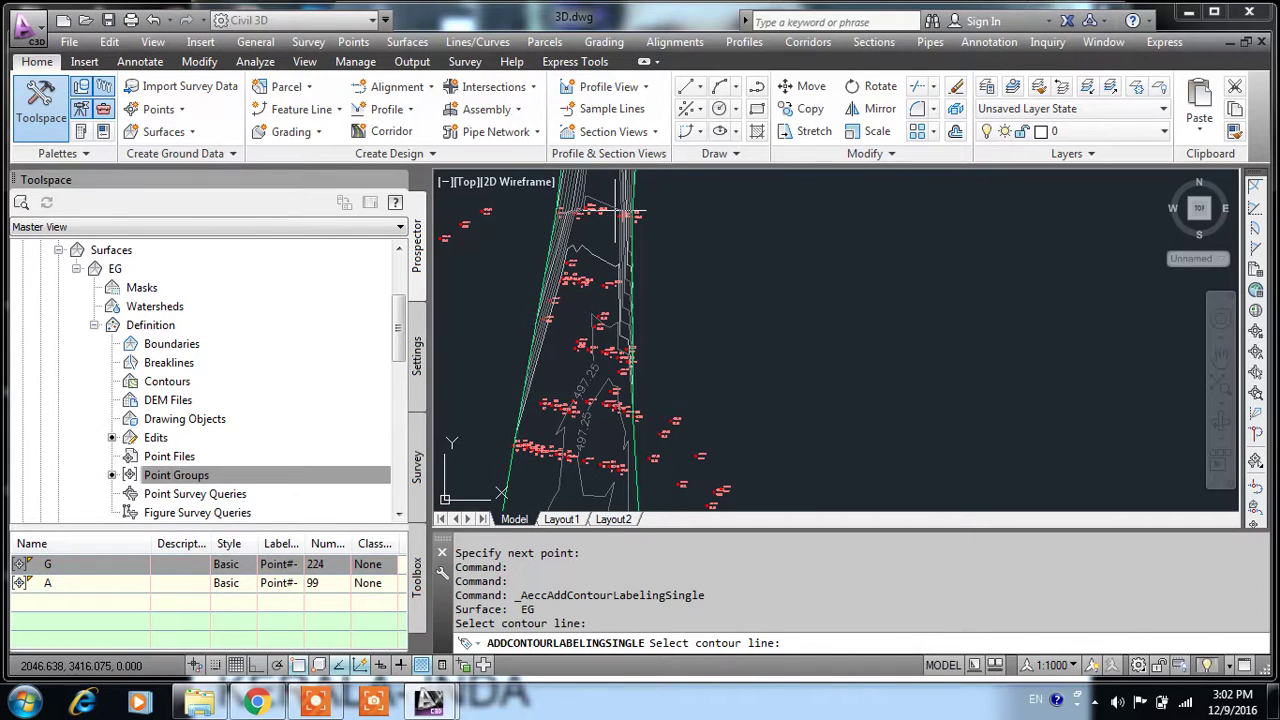
{"action": "scroll", "coordinate": [626, 213], "scroll_direction": "up", "scroll_amount": 2}
{"action": "scroll", "coordinate": [691, 240], "scroll_direction": "up", "scroll_amount": 2}
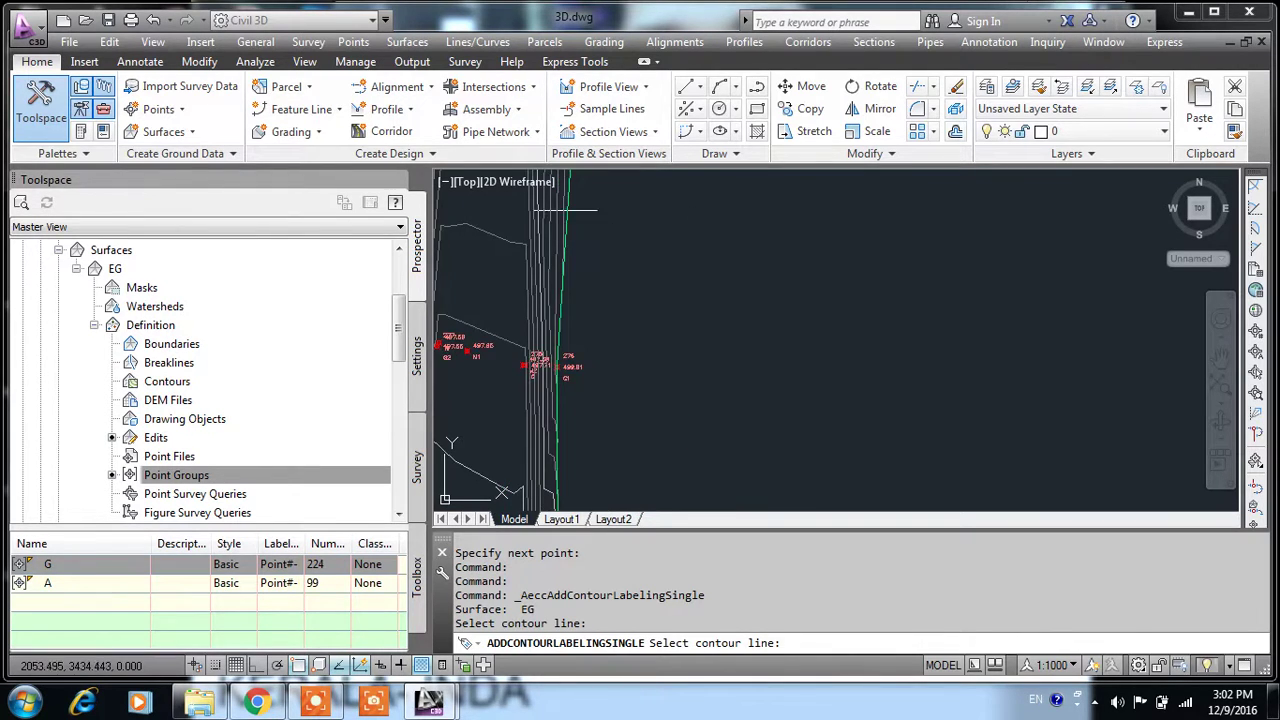
{"action": "scroll", "coordinate": [565, 210], "scroll_direction": "up", "scroll_amount": 3}
{"action": "left_click", "coordinate": [500, 286]}
{"action": "scroll", "coordinate": [500, 286], "scroll_direction": "down", "scroll_amount": 3}
{"action": "scroll", "coordinate": [588, 365], "scroll_direction": "down", "scroll_amount": 2}
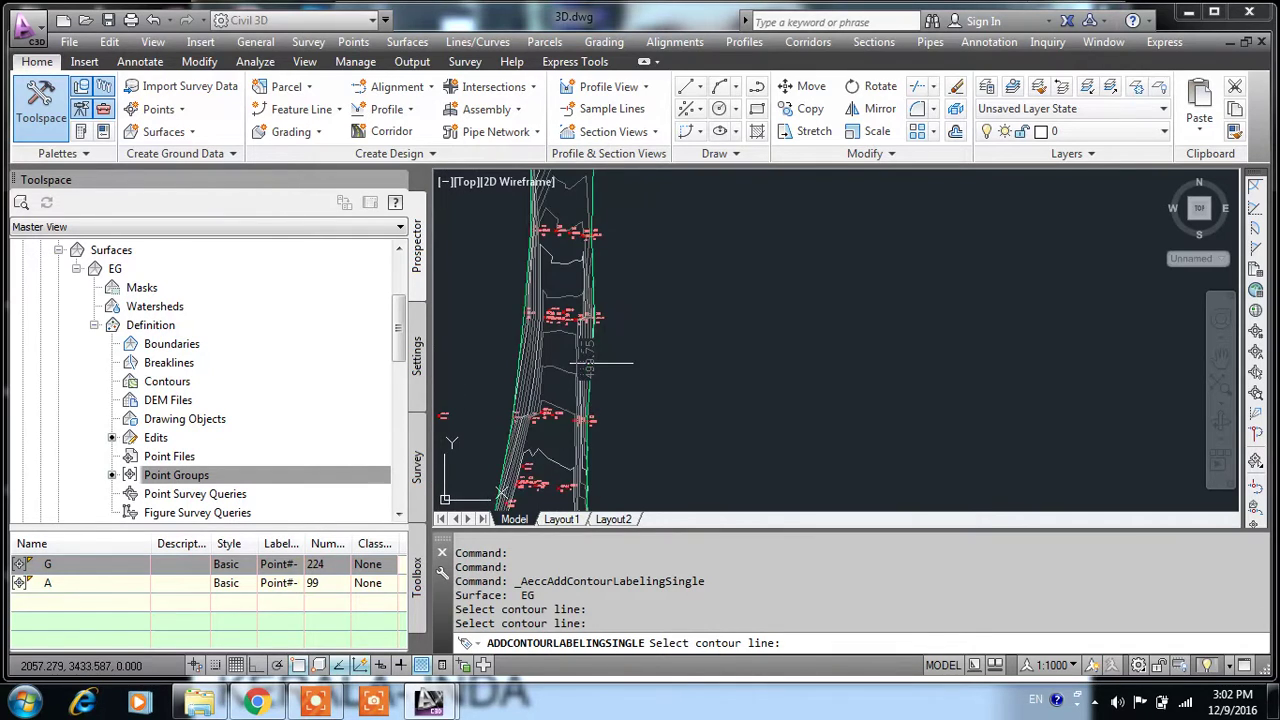
{"action": "scroll", "coordinate": [640, 443], "scroll_direction": "up", "scroll_amount": 3}
{"action": "scroll", "coordinate": [600, 368], "scroll_direction": "up", "scroll_amount": 1}
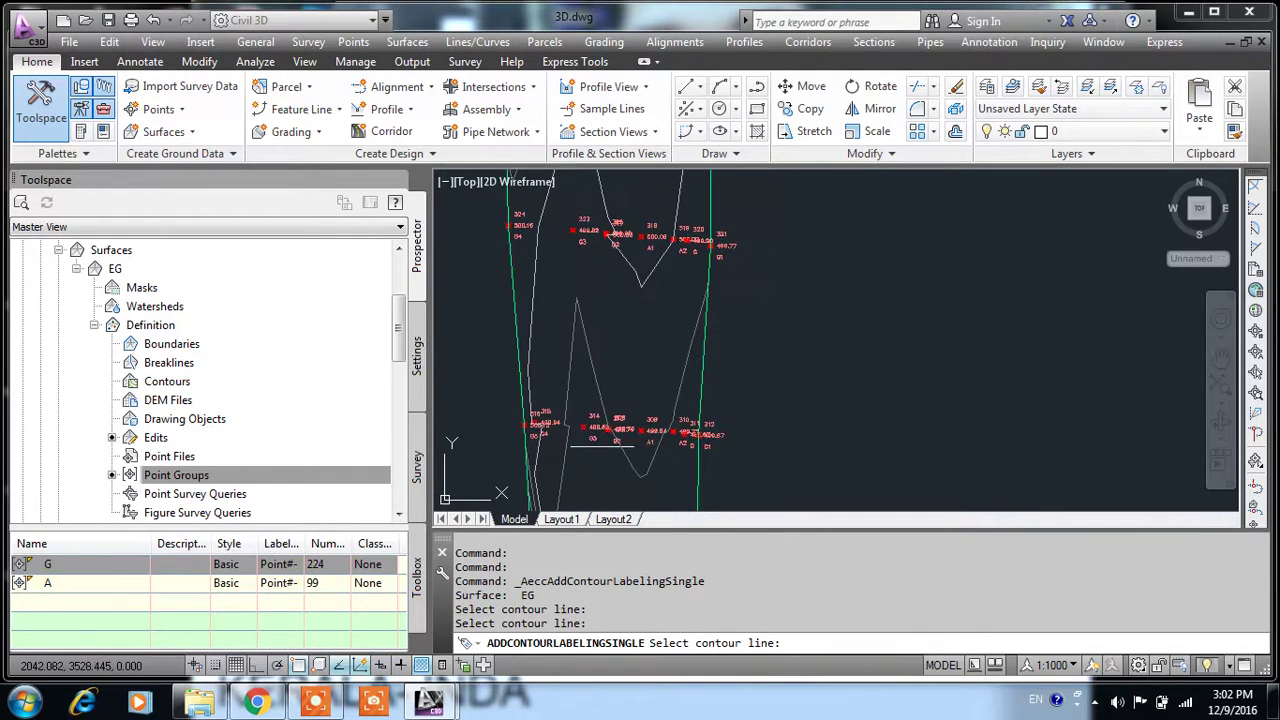
- Label several more individual EG contours, up to the 499.25 contour
{"action": "left_click", "coordinate": [600, 368]}
{"action": "middle_click_drag", "start_coordinate": [588, 366], "coordinate": [610, 500]}
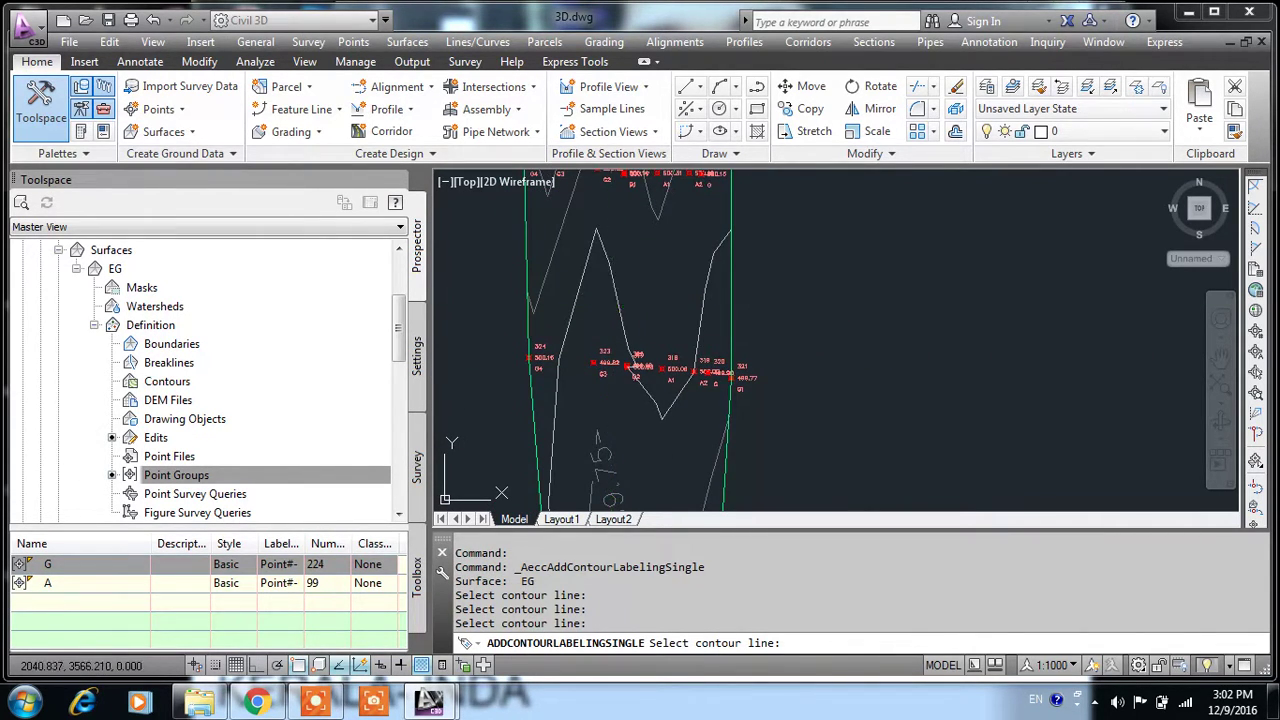
{"action": "left_click", "coordinate": [630, 265]}
{"action": "middle_click_drag", "start_coordinate": [634, 263], "coordinate": [640, 228]}
{"action": "mouse_move", "coordinate": [636, 283]}
{"action": "middle_mouse_down"}
{"action": "mouse_move", "coordinate": [636, 240]}
{"action": "mouse_move", "coordinate": [647, 341]}
{"action": "middle_mouse_up"}
{"action": "left_click", "coordinate": [625, 290]}
{"action": "scroll", "coordinate": [615, 262], "scroll_direction": "up", "scroll_amount": 2}
{"action": "scroll", "coordinate": [612, 255], "scroll_direction": "up", "scroll_amount": 2}
{"action": "scroll", "coordinate": [745, 350], "scroll_direction": "down", "scroll_amount": 2}
{"action": "scroll", "coordinate": [748, 347], "scroll_direction": "down", "scroll_amount": 2}
{"action": "scroll", "coordinate": [700, 340], "scroll_direction": "down", "scroll_amount": 2}
{"action": "mouse_move", "coordinate": [640, 330]}
{"action": "middle_mouse_down"}
{"action": "mouse_move", "coordinate": [545, 265]}
{"action": "mouse_move", "coordinate": [608, 393]}
{"action": "middle_mouse_up"}
{"action": "scroll", "coordinate": [542, 270], "scroll_direction": "up", "scroll_amount": 2}
{"action": "scroll", "coordinate": [668, 380], "scroll_direction": "up", "scroll_amount": 2}
{"action": "scroll", "coordinate": [650, 310], "scroll_direction": "up", "scroll_amount": 2}
{"action": "scroll", "coordinate": [620, 290], "scroll_direction": "up", "scroll_amount": 2}
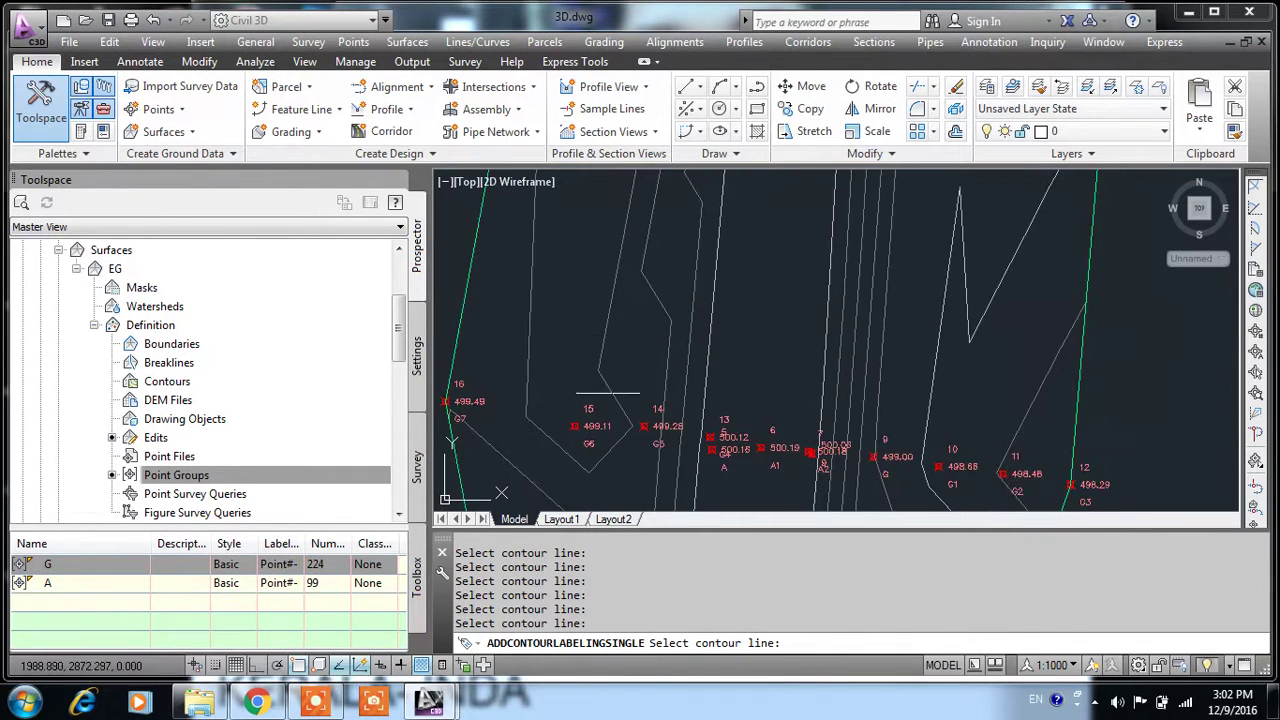
{"action": "left_click", "coordinate": [608, 311]}
- Add another single contour label toward the lower left of the EG surface
{"action": "middle_click_drag", "start_coordinate": [828, 180], "coordinate": [698, 300]}
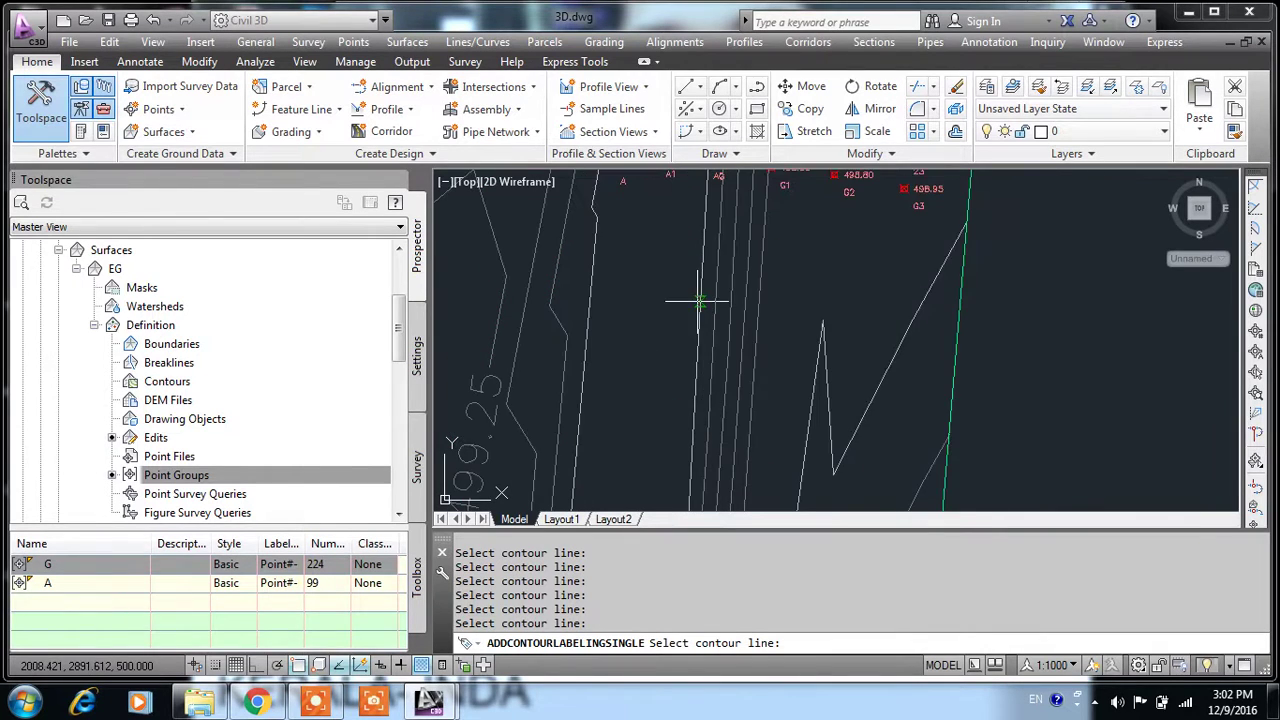
{"action": "scroll", "coordinate": [660, 380], "scroll_direction": "down", "scroll_amount": 4}
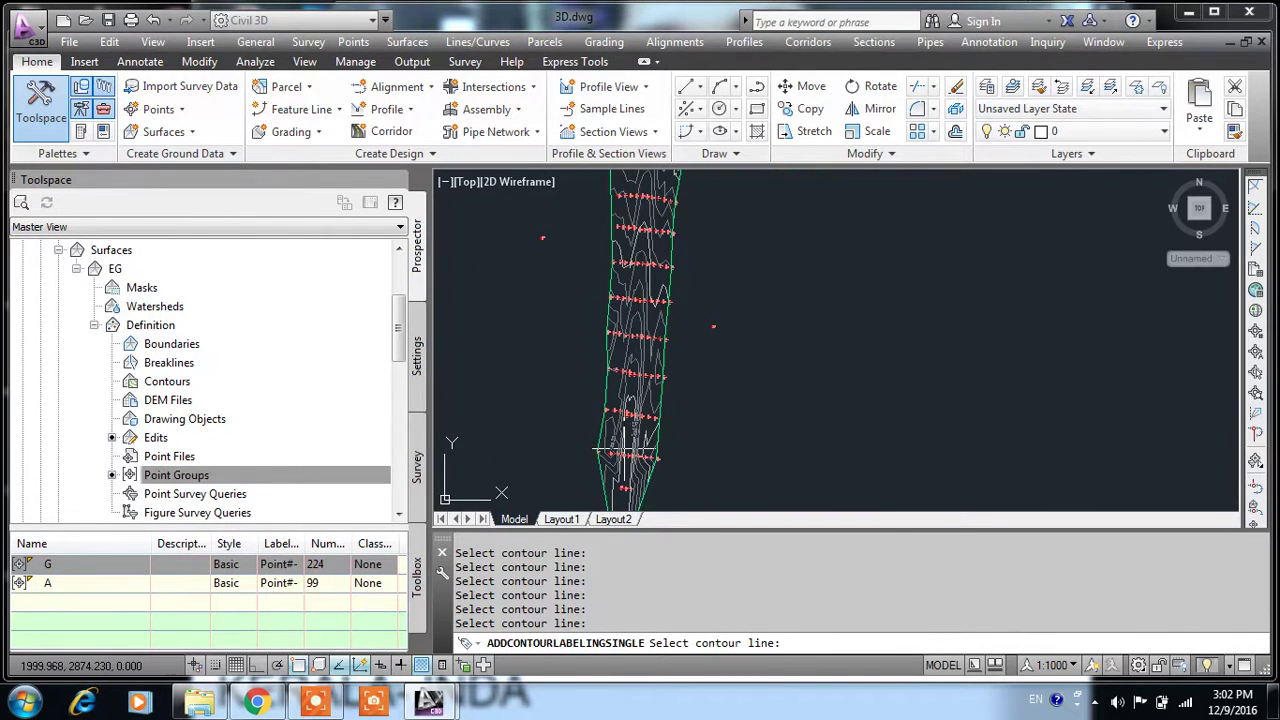
{"action": "scroll", "coordinate": [683, 327], "scroll_direction": "up", "scroll_amount": 2}
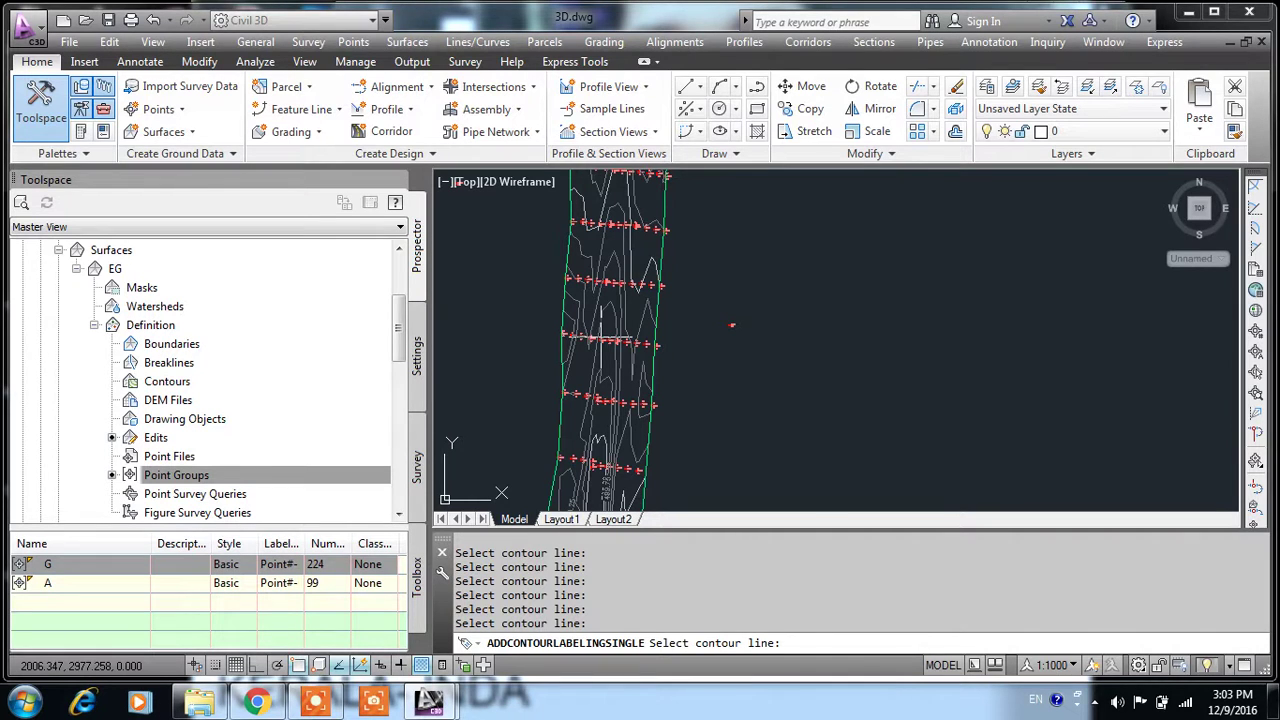
{"action": "left_click", "coordinate": [601, 336]}
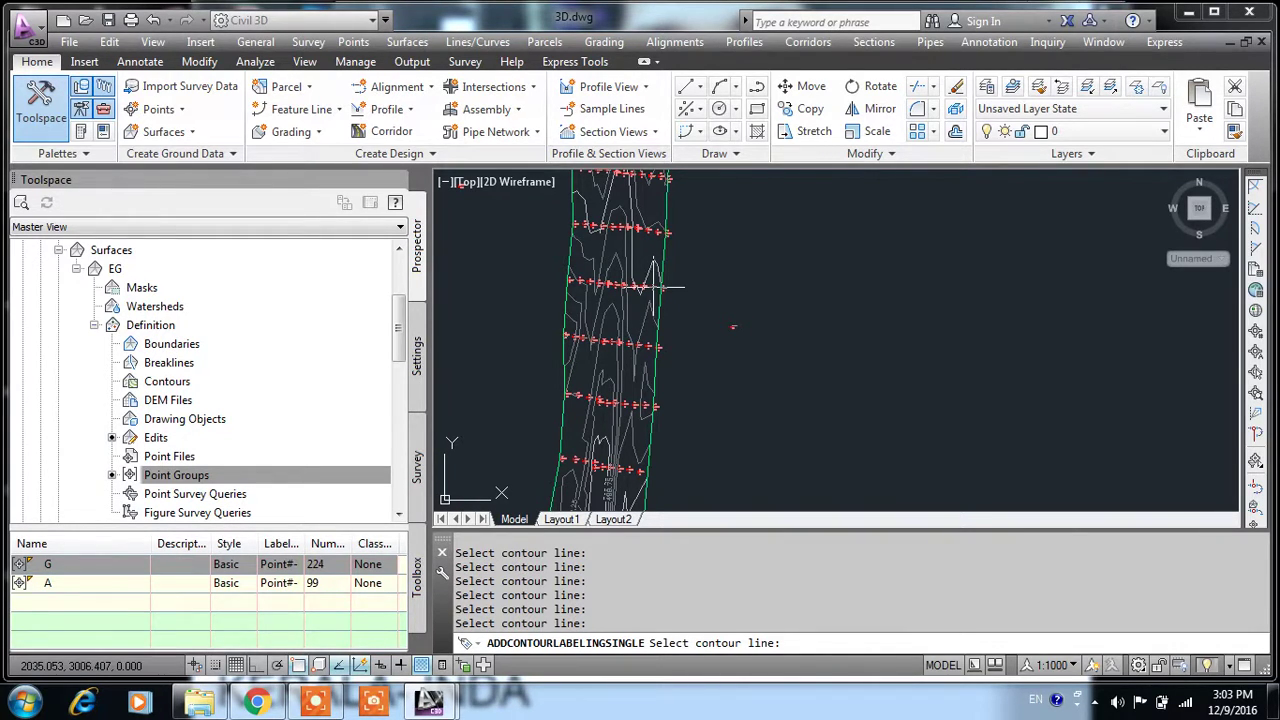
{"action": "scroll", "coordinate": [653, 287], "scroll_direction": "up", "scroll_amount": 5}
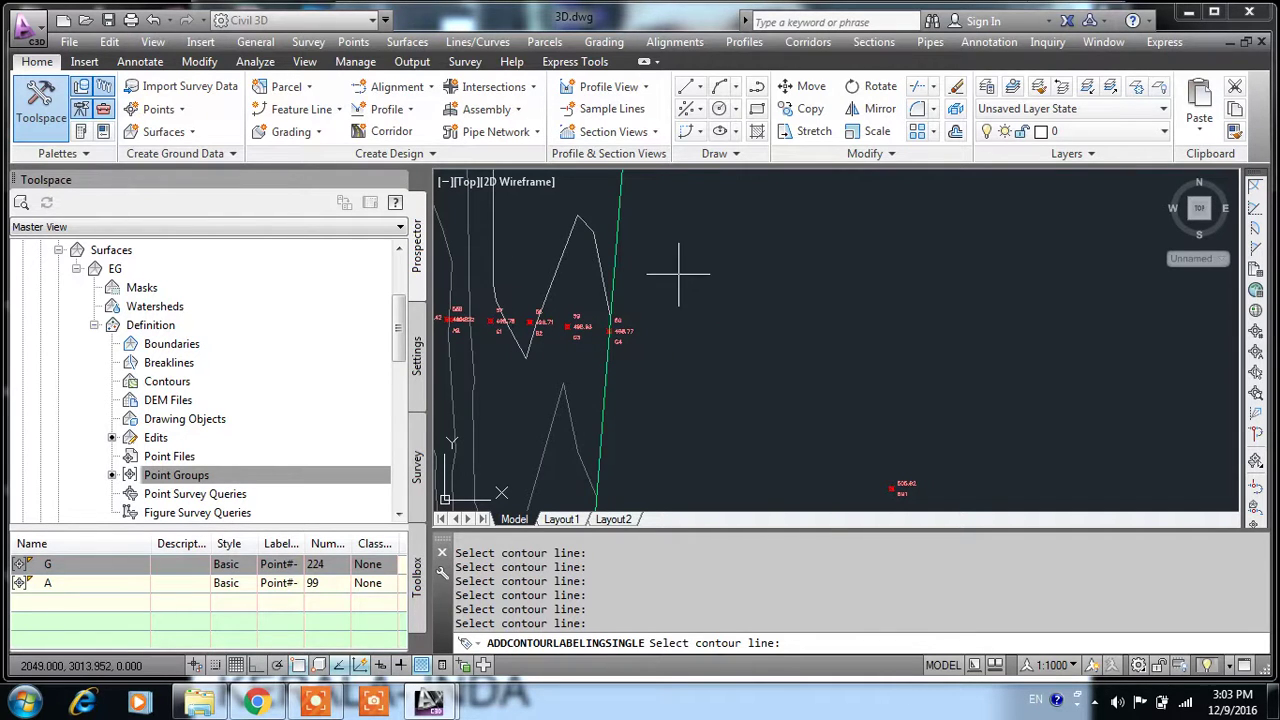
{"action": "scroll", "coordinate": [677, 272], "scroll_direction": "down", "scroll_amount": 3}
{"action": "scroll", "coordinate": [684, 272], "scroll_direction": "down", "scroll_amount": 2}
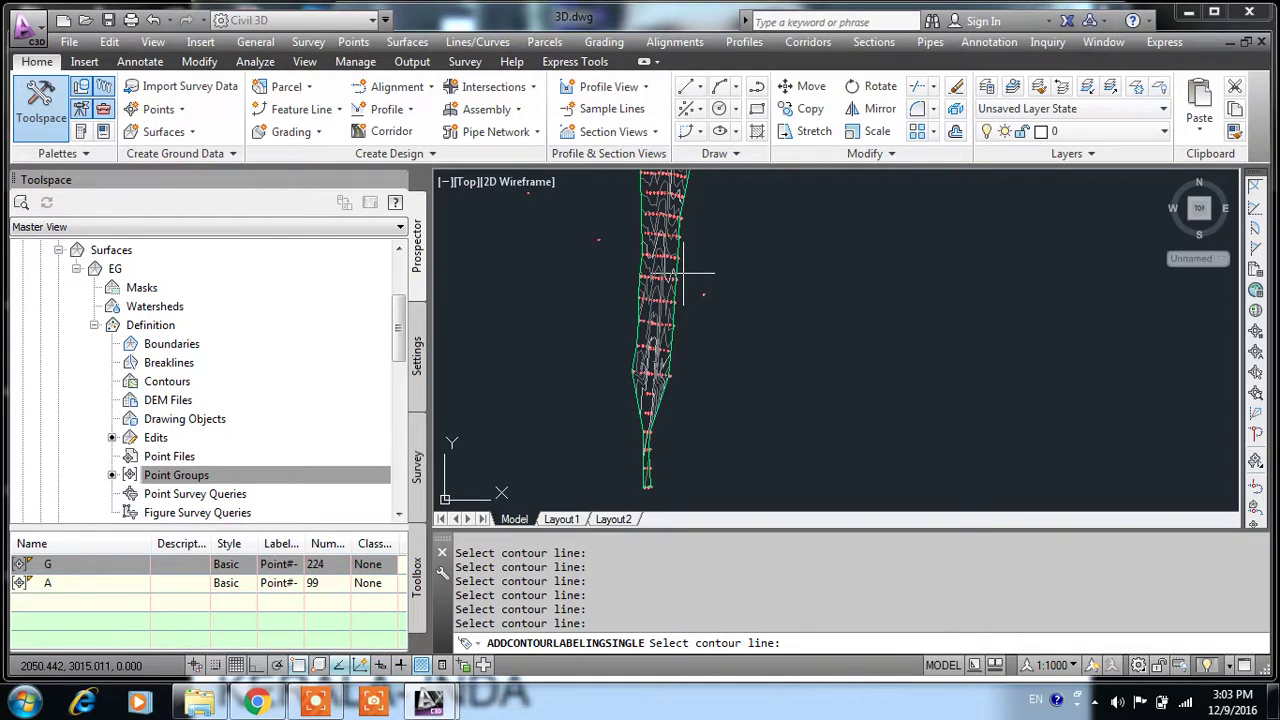